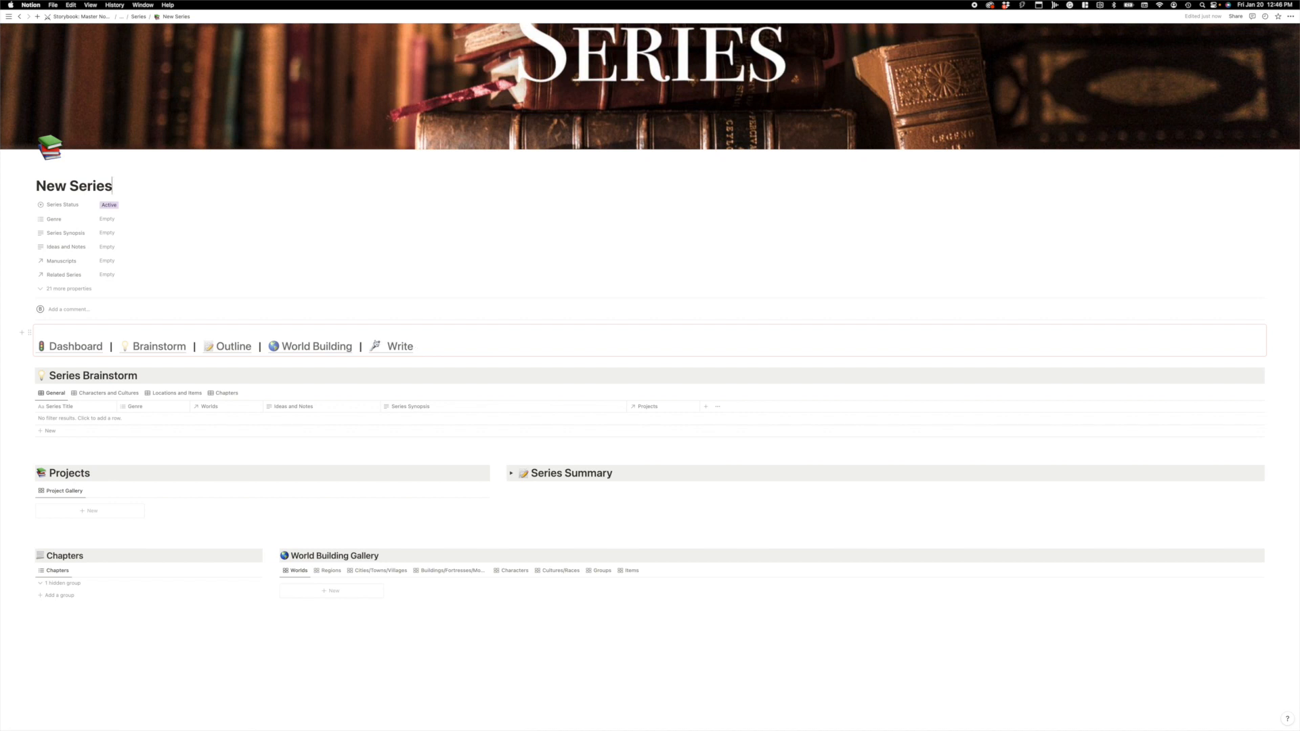
# Step: Go to the dashboard and reopen the New Series page from the active series gallery
pyautogui.moveTo(285, 352)
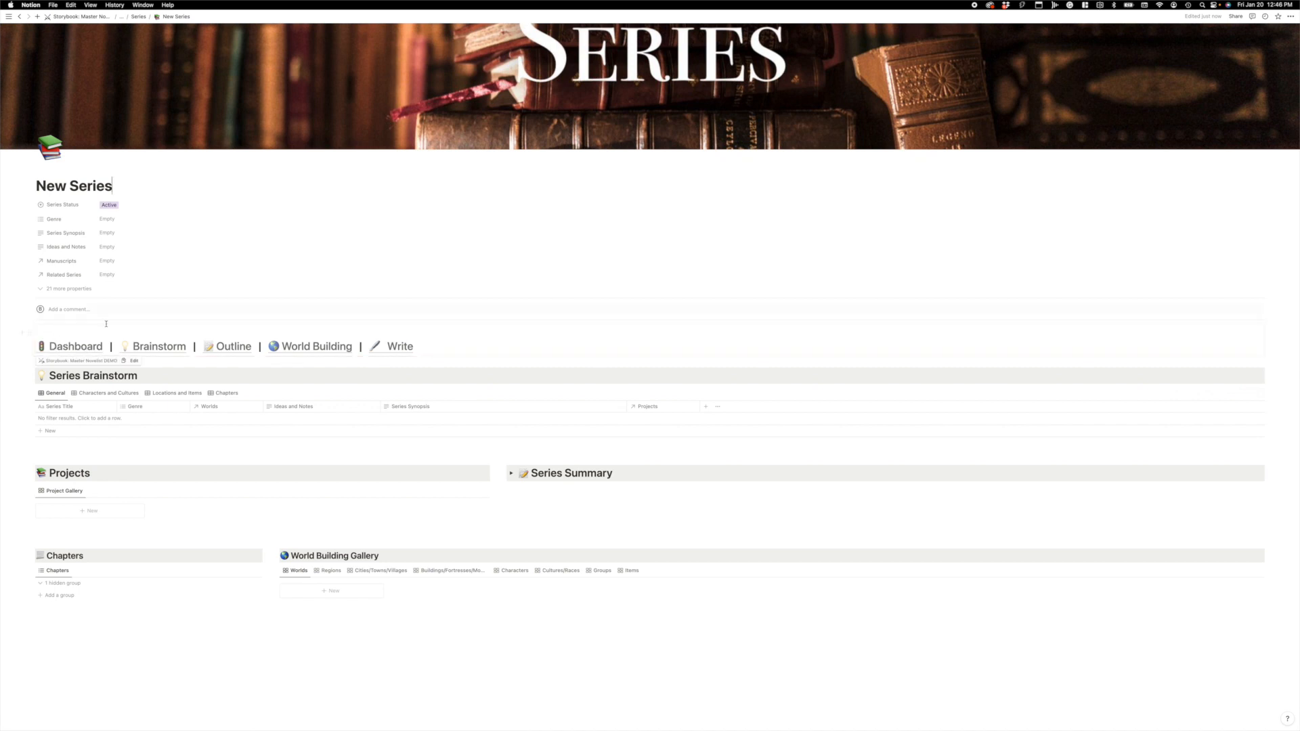
pyautogui.click(81, 350)
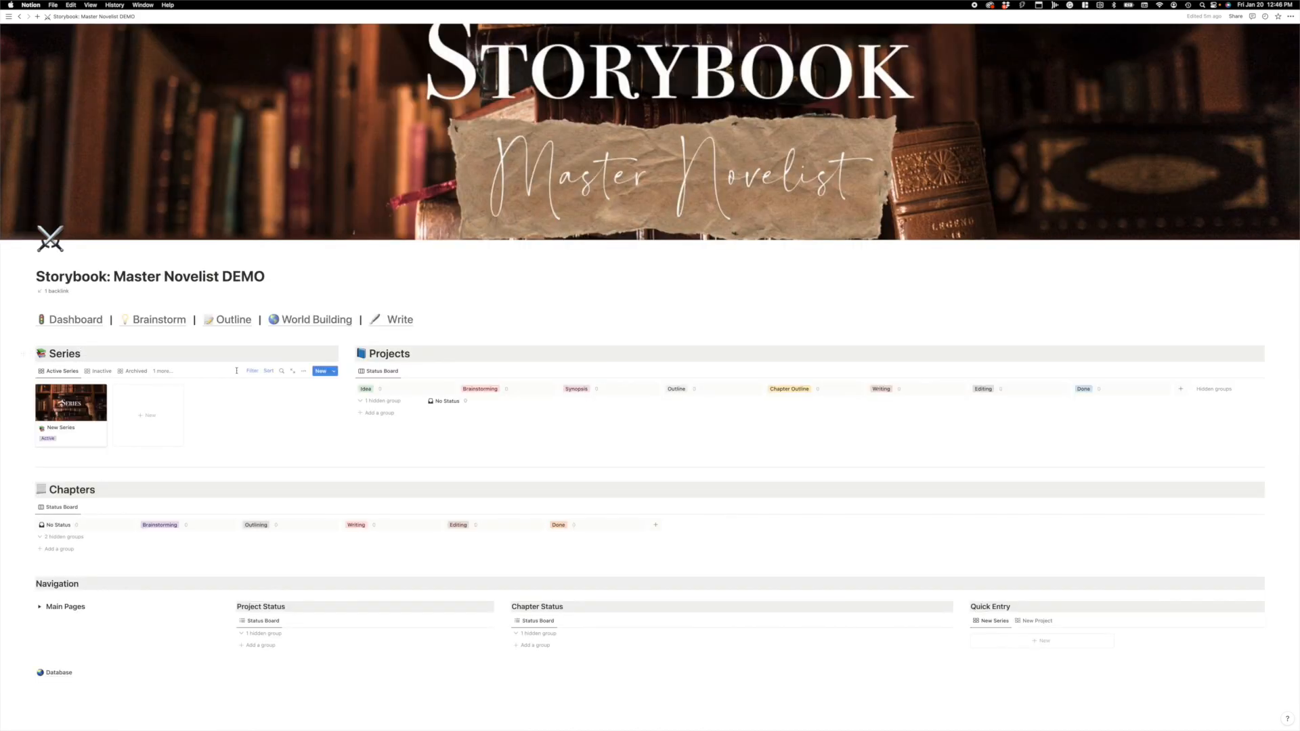
pyautogui.scroll(-3, 236, 370)
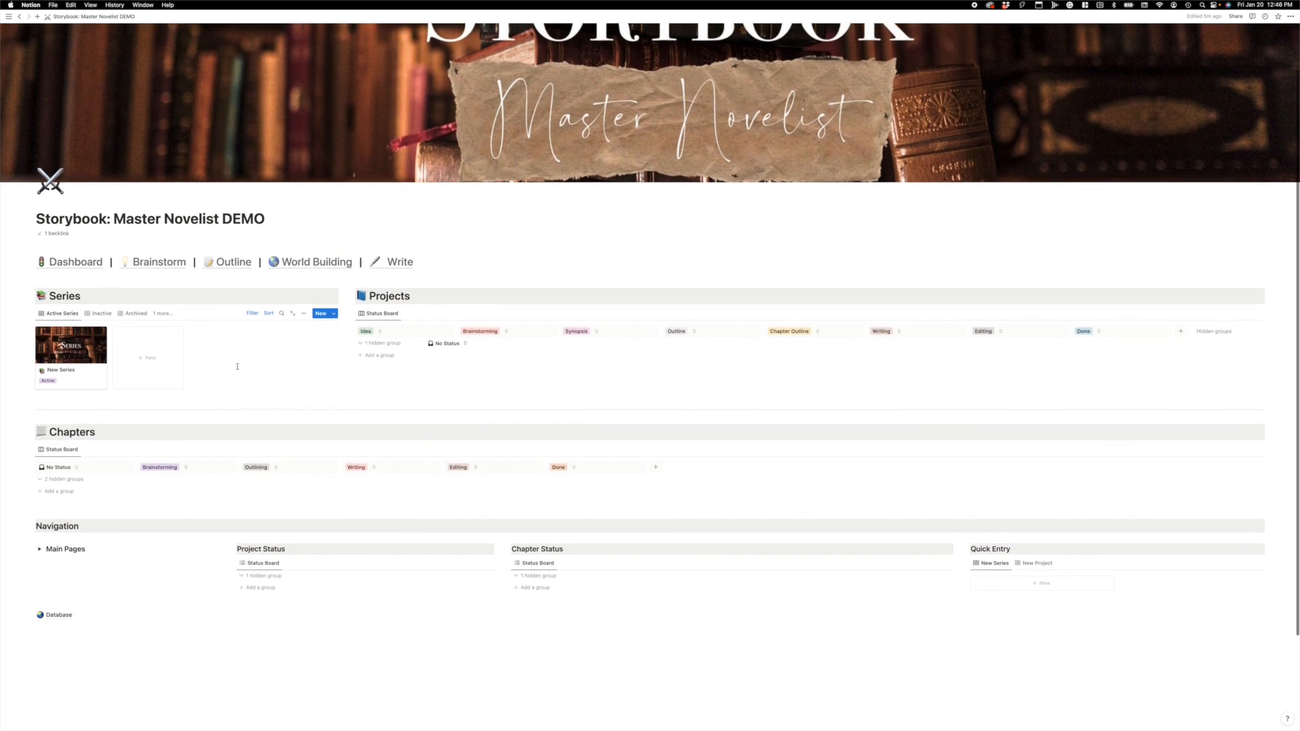
pyautogui.scroll(-1, 237, 367)
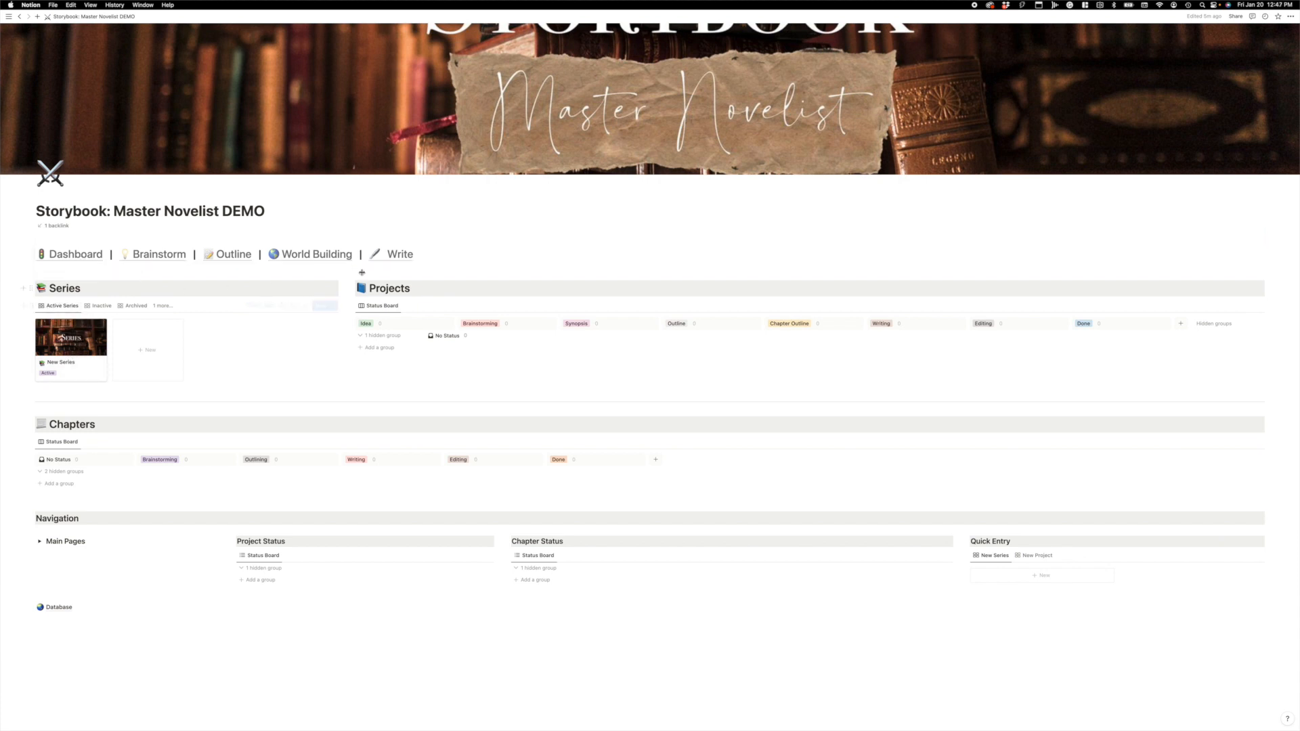
pyautogui.click(68, 344)
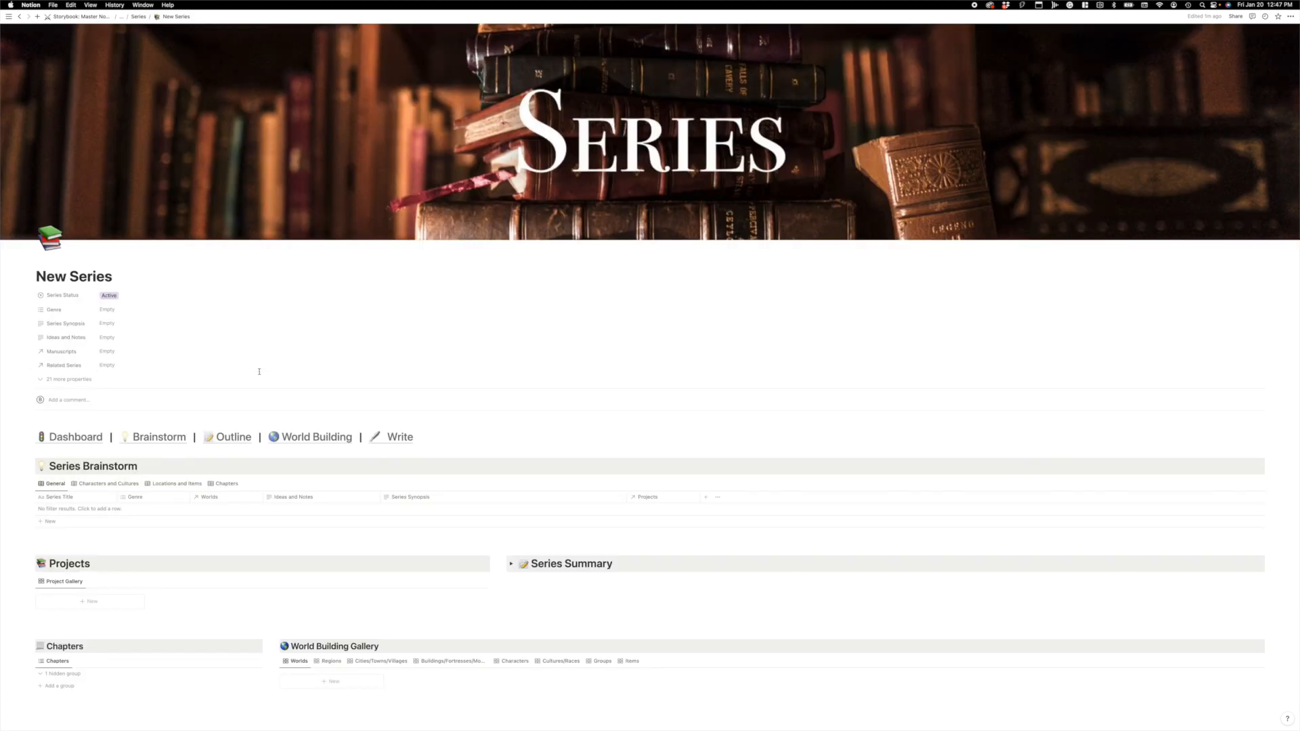
pyautogui.scroll(-2, 299, 296)
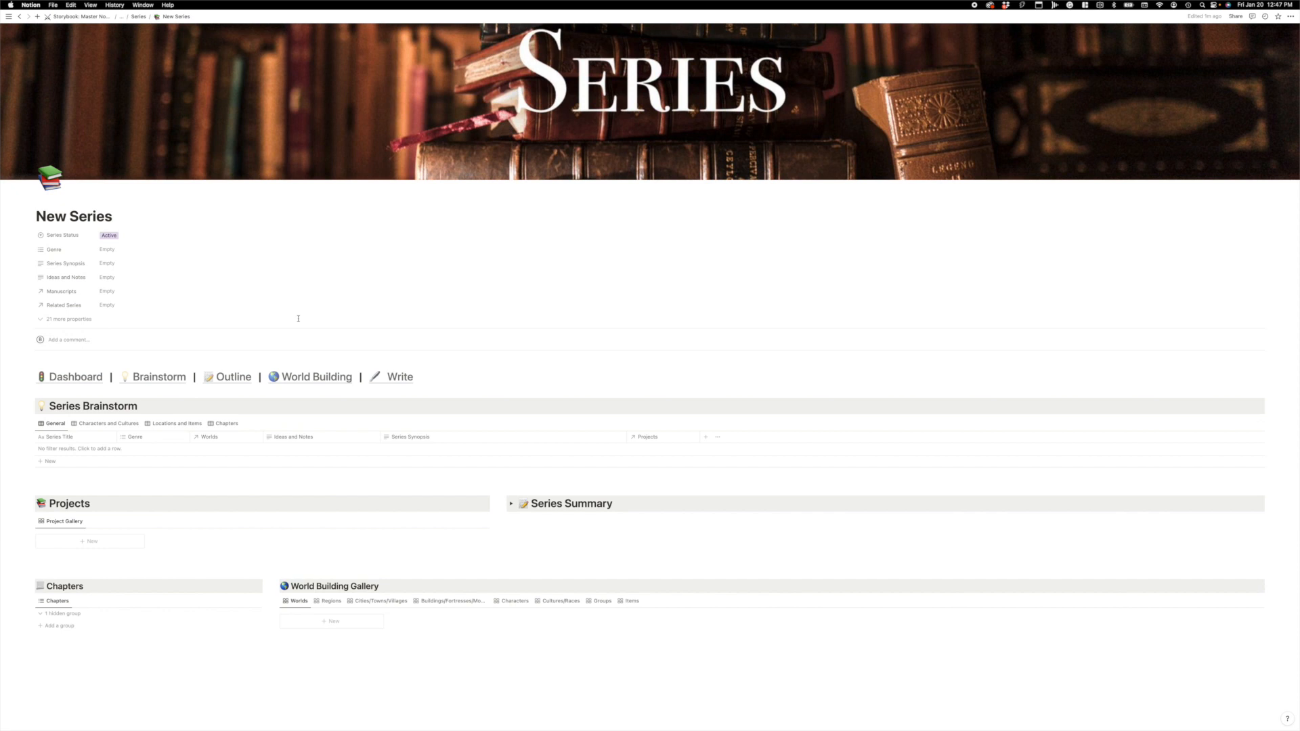
# Step: Return to the dashboard, create a project from the New Book template and look over its page
pyautogui.click(76, 376)
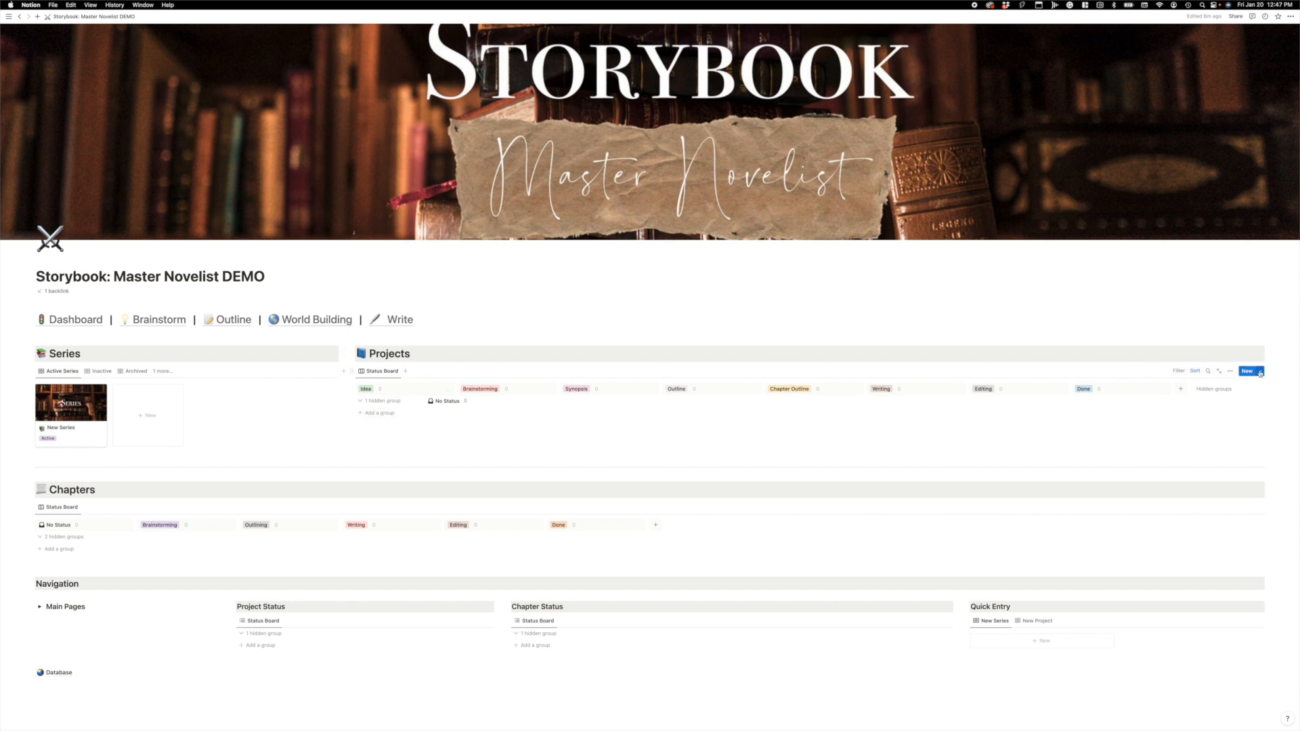
pyautogui.click(1259, 372)
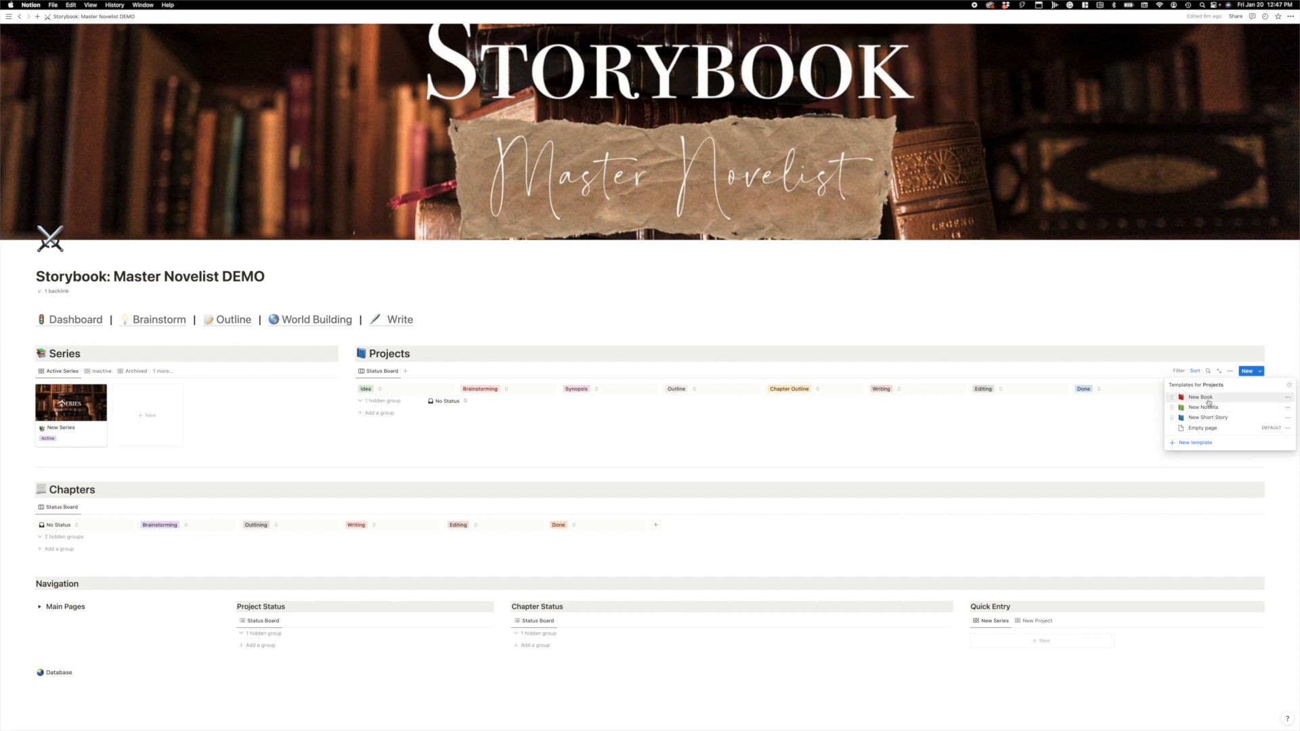
pyautogui.click(1205, 397)
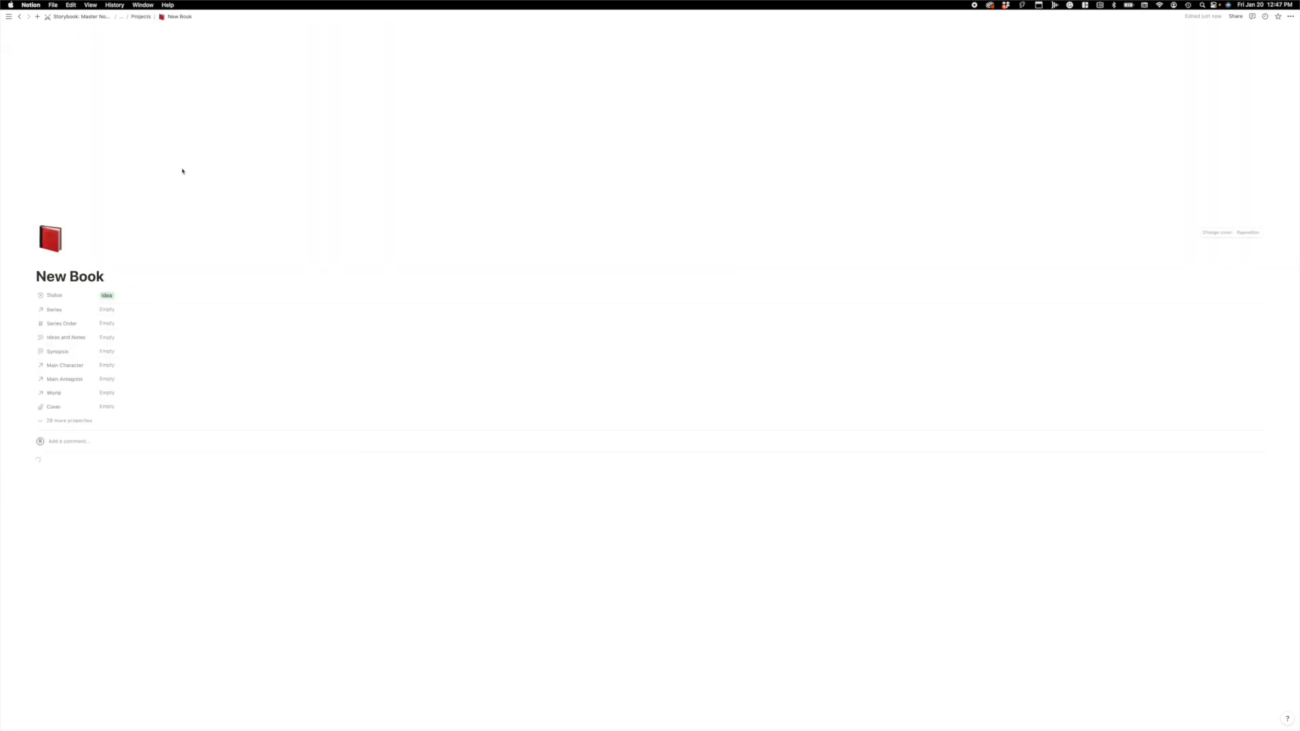
pyautogui.scroll(-2, 301, 268)
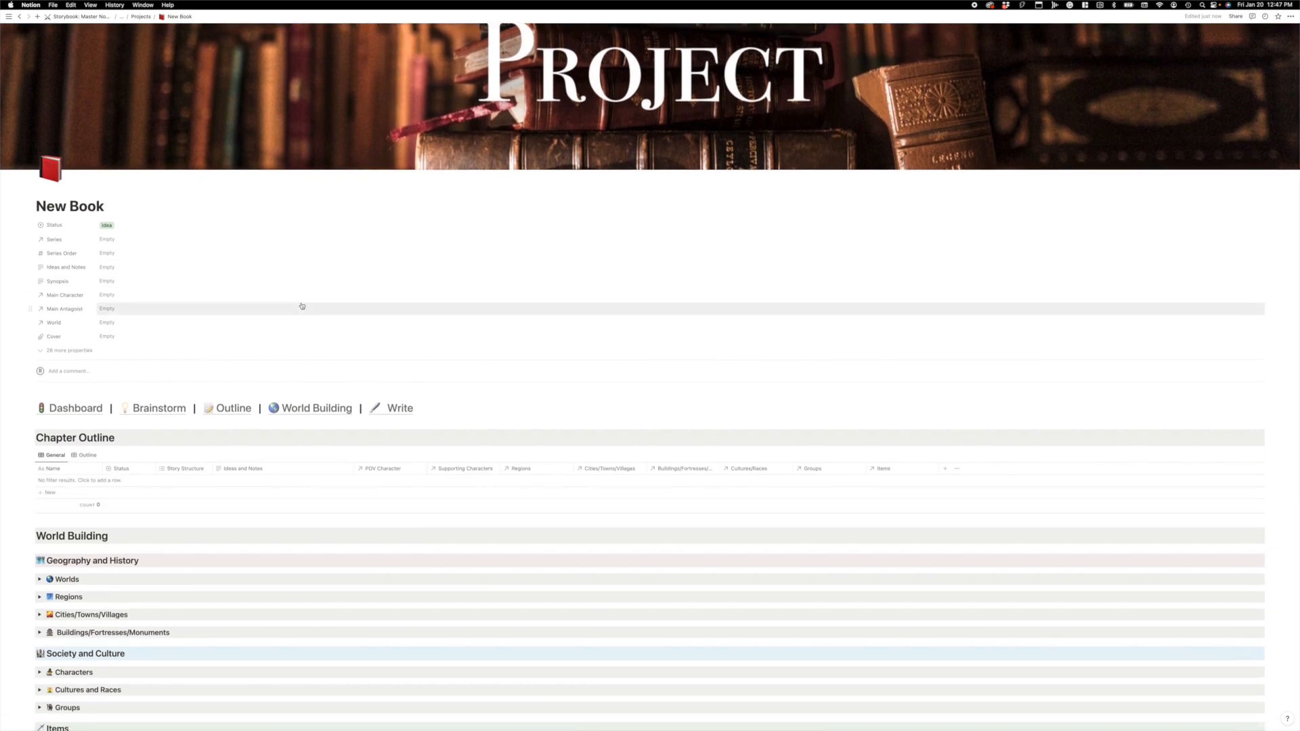
pyautogui.scroll(-5, 301, 395)
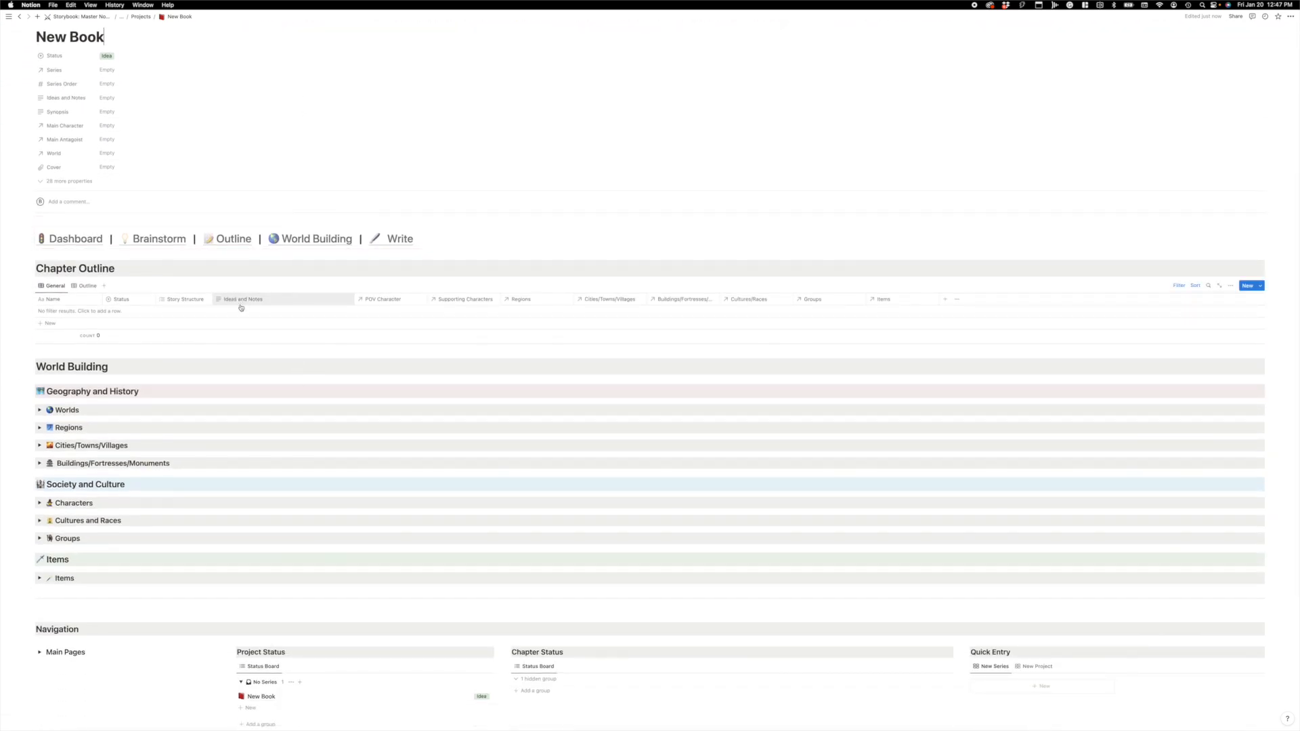
pyautogui.scroll(5, 205, 477)
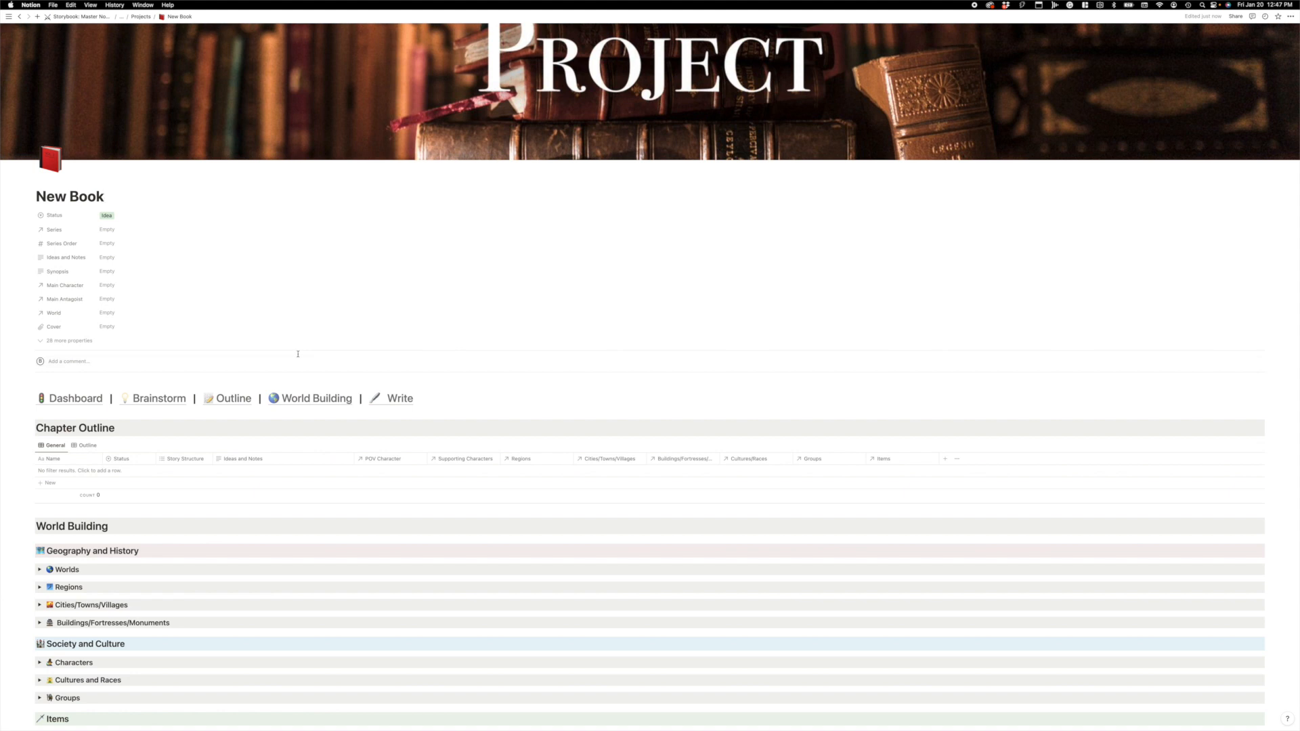
# Step: Reopen the New Book project from the dashboard's Projects board and link its Series property to New Series
pyautogui.click(85, 402)
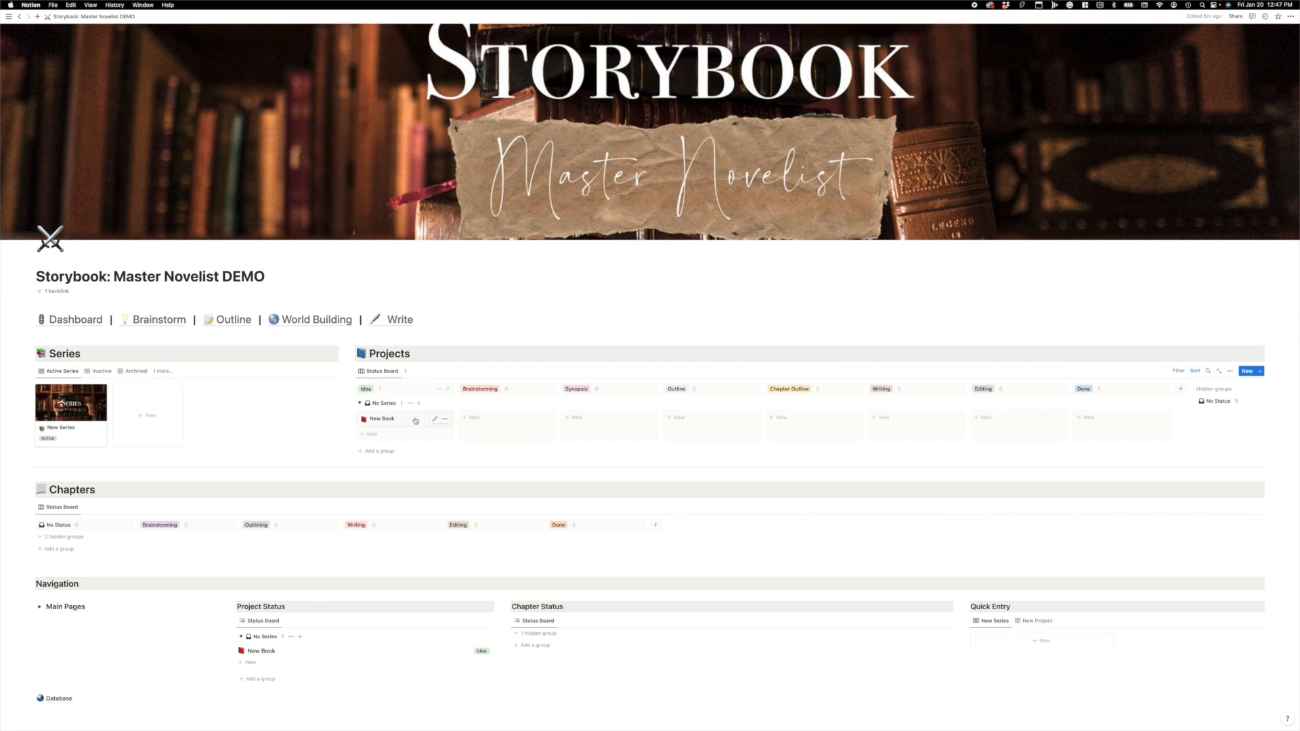
pyautogui.click(415, 420)
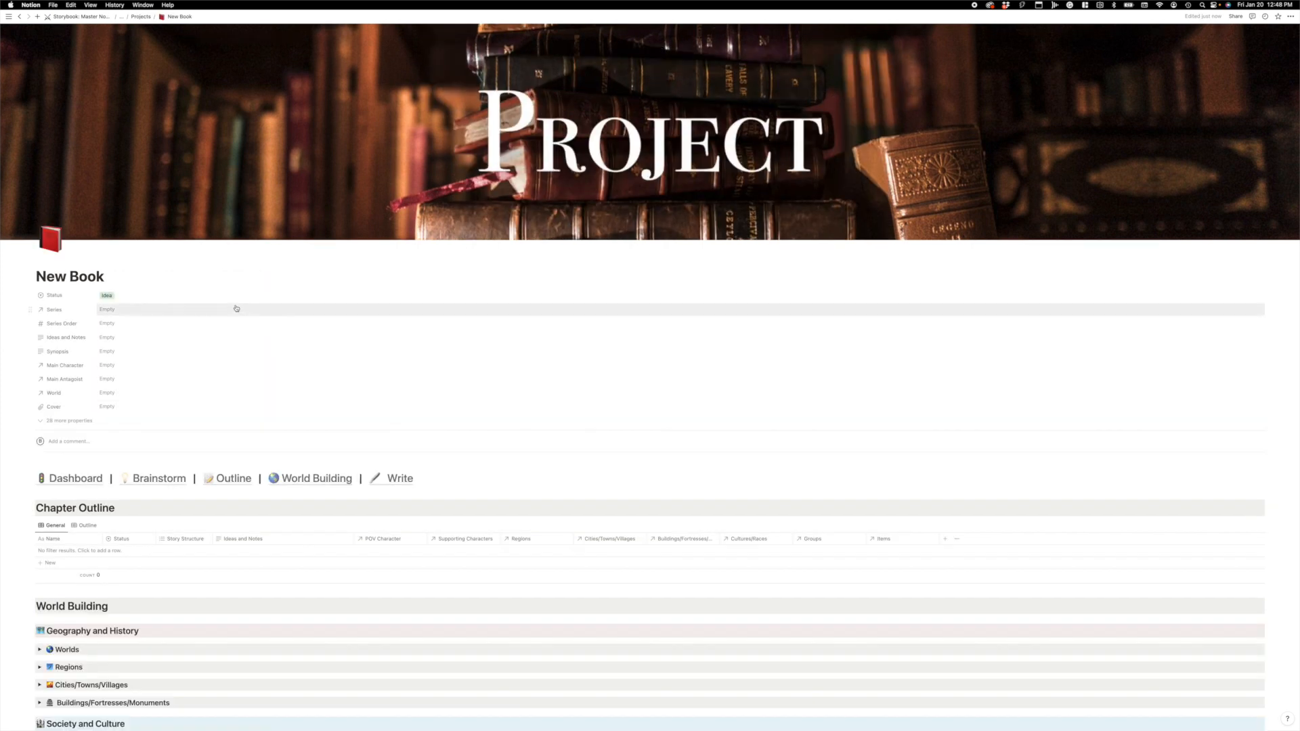
pyautogui.click(112, 310)
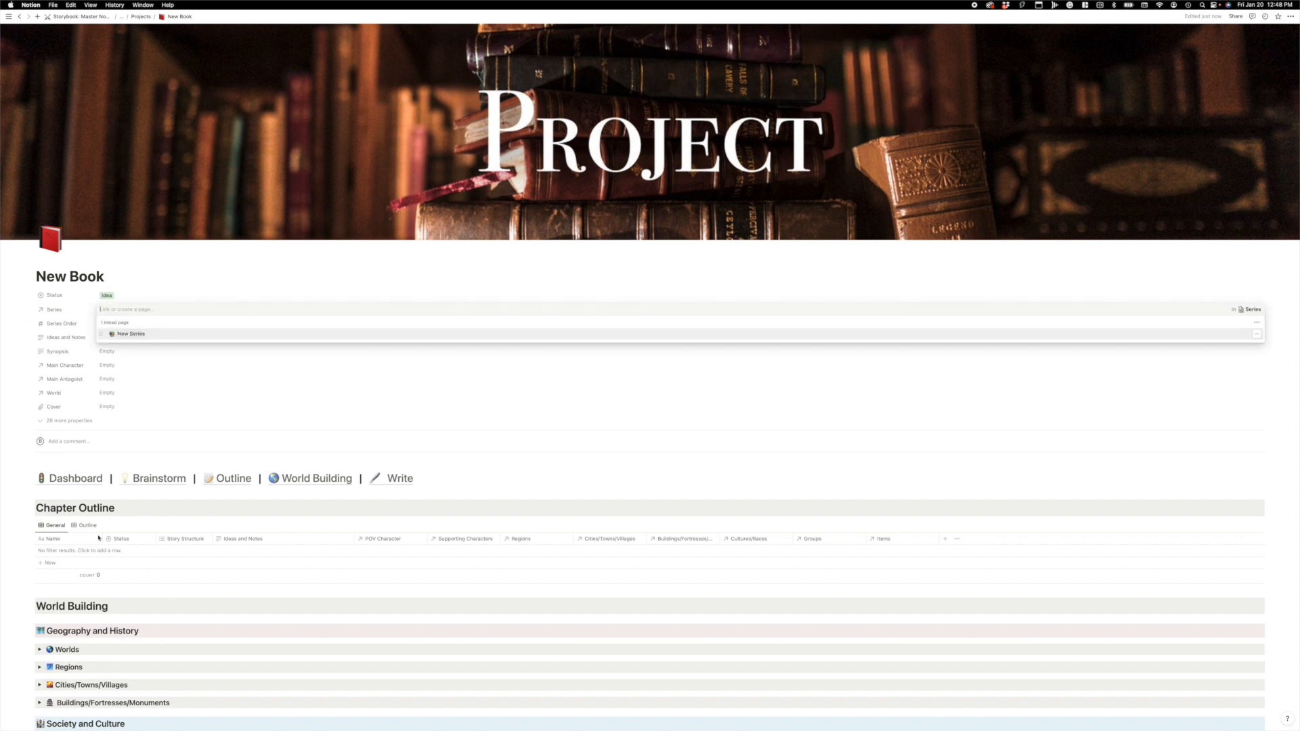
pyautogui.click(86, 479)
# Step: Go back to the dashboard, open the New Series page and set its Genre to High Fantasy
pyautogui.click(82, 480)
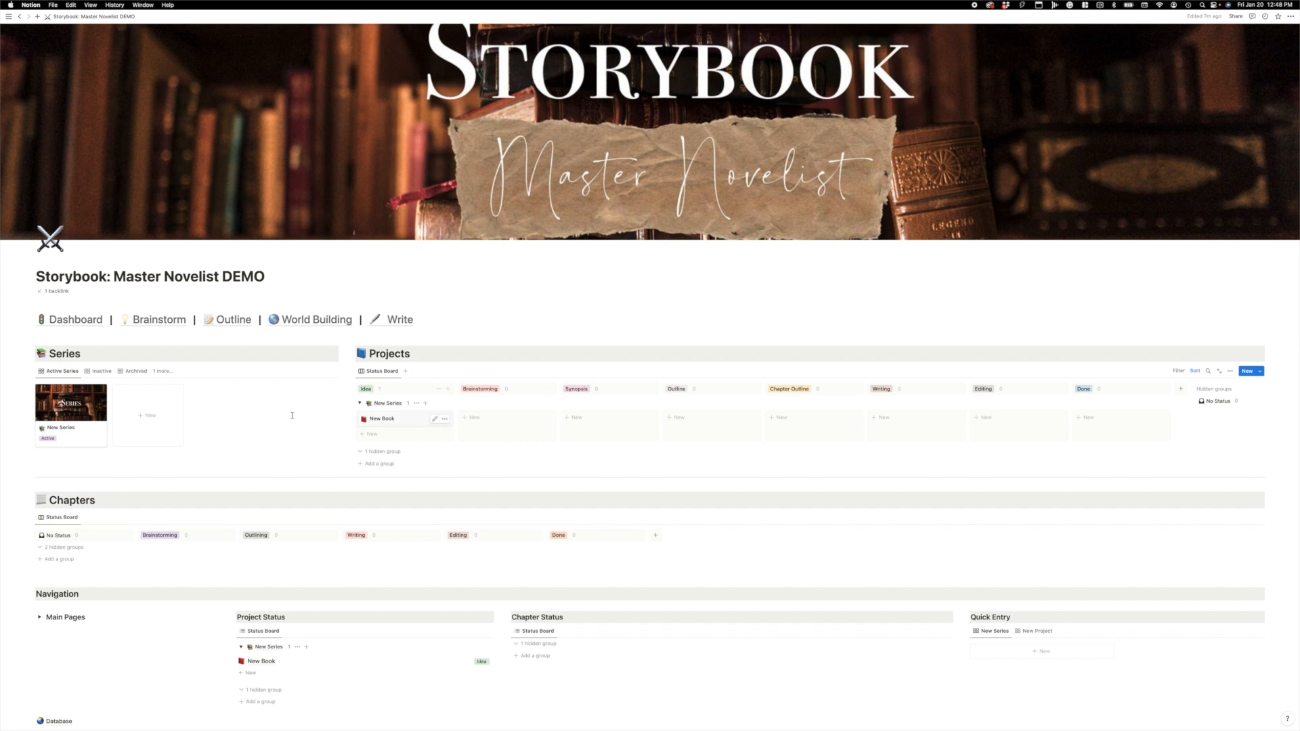
pyautogui.click(78, 413)
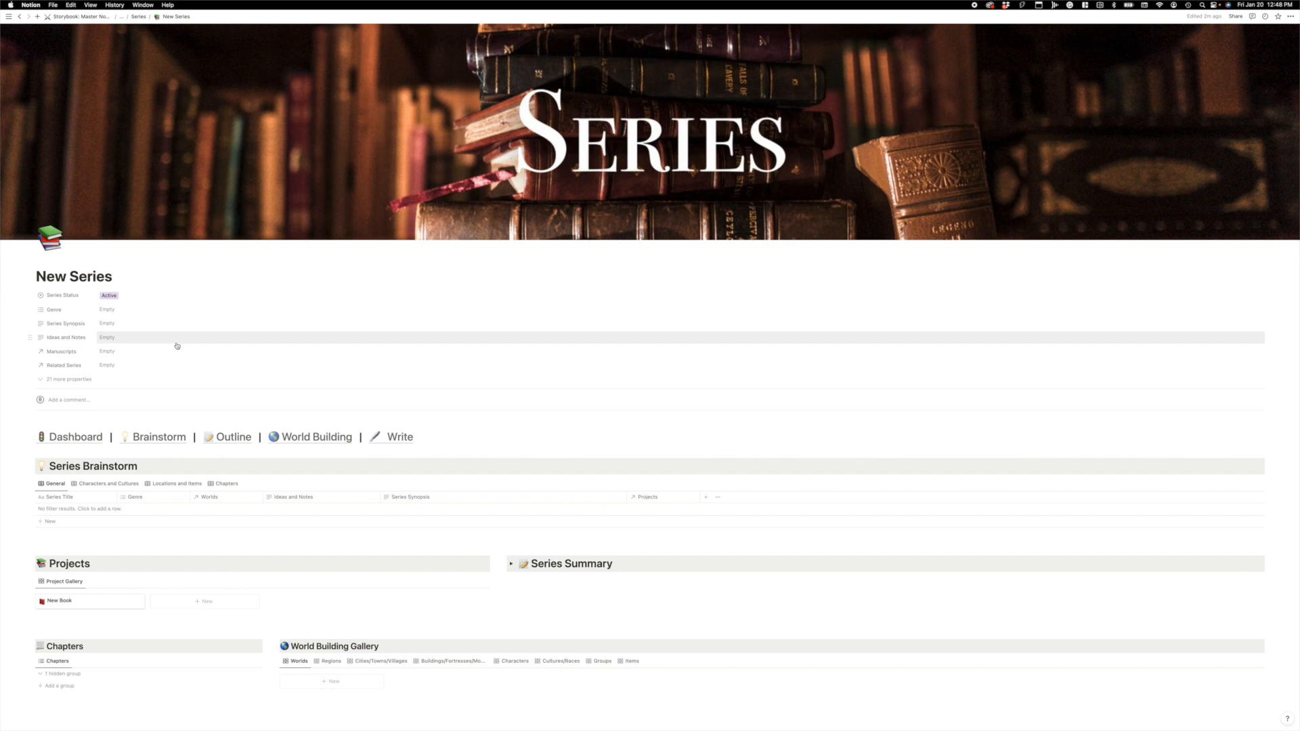
pyautogui.click(121, 310)
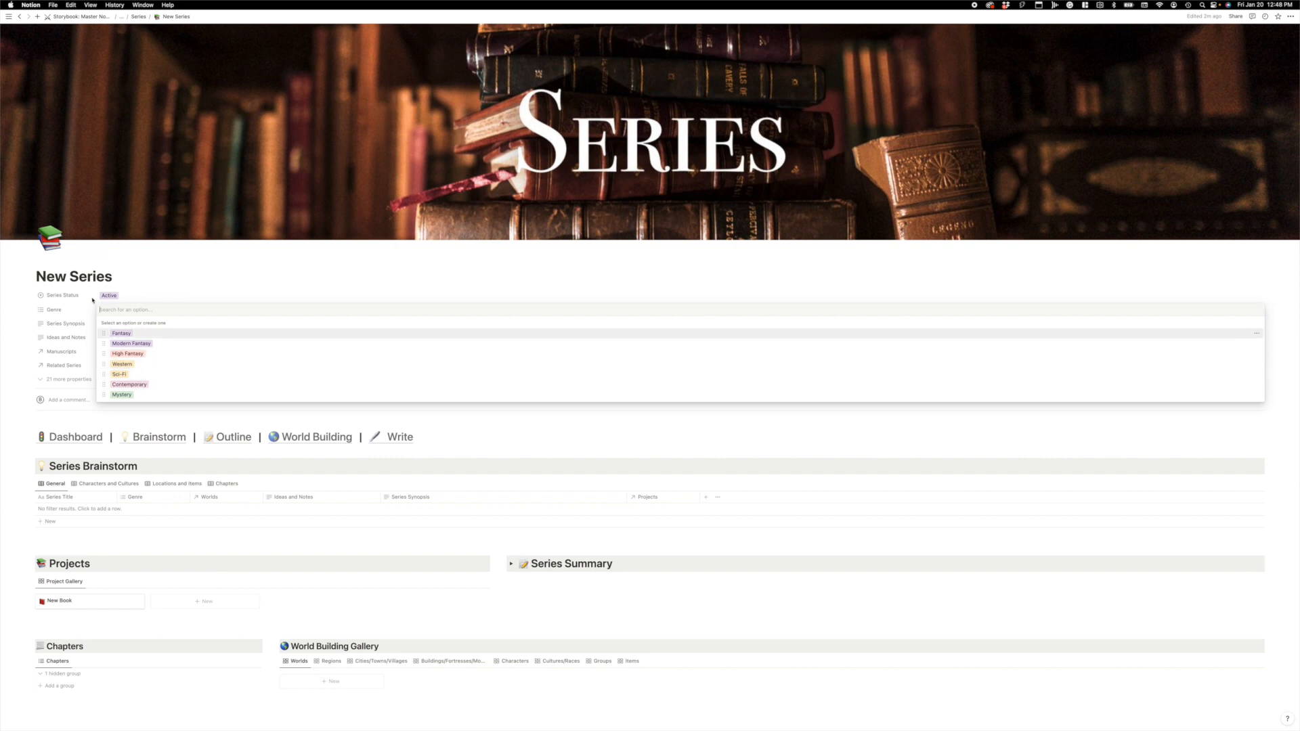
pyautogui.click(141, 353)
pyautogui.click(83, 319)
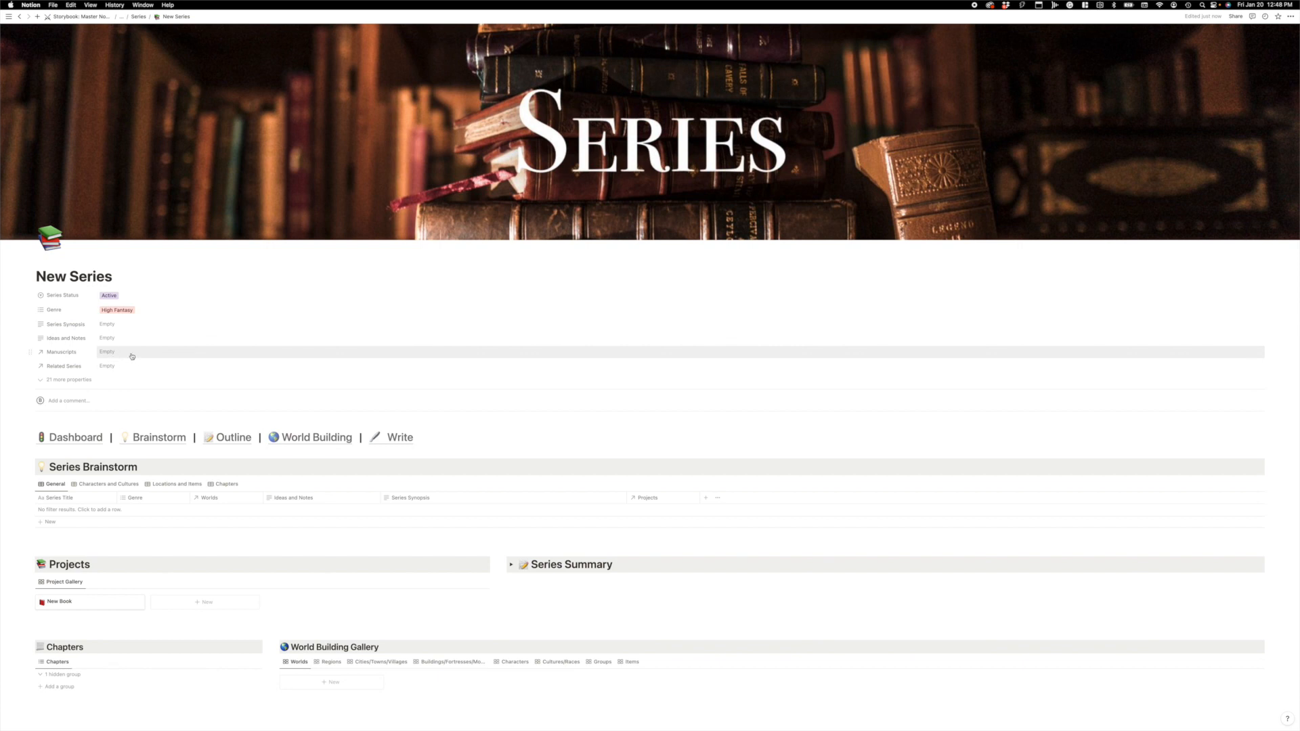
# Step: Link the series page's Related Series property to New Series
pyautogui.scroll(-2, 131, 355)
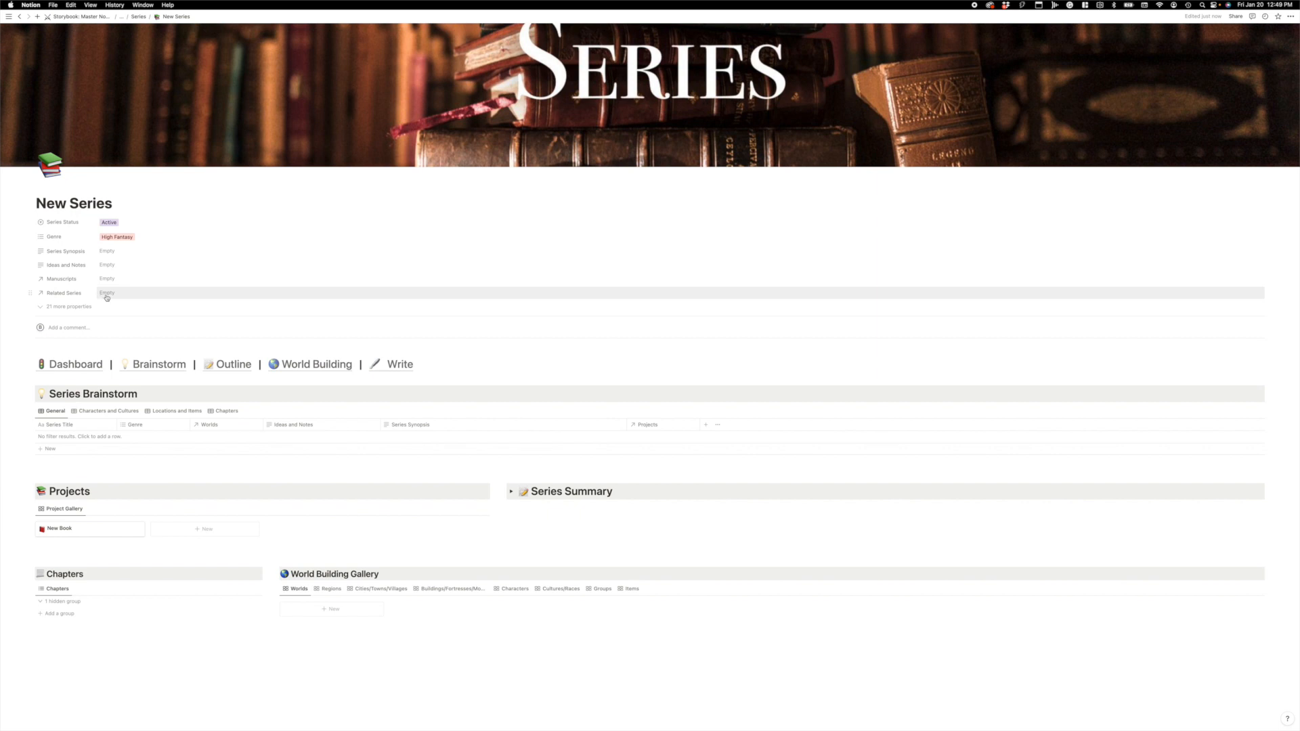
pyautogui.click(106, 293)
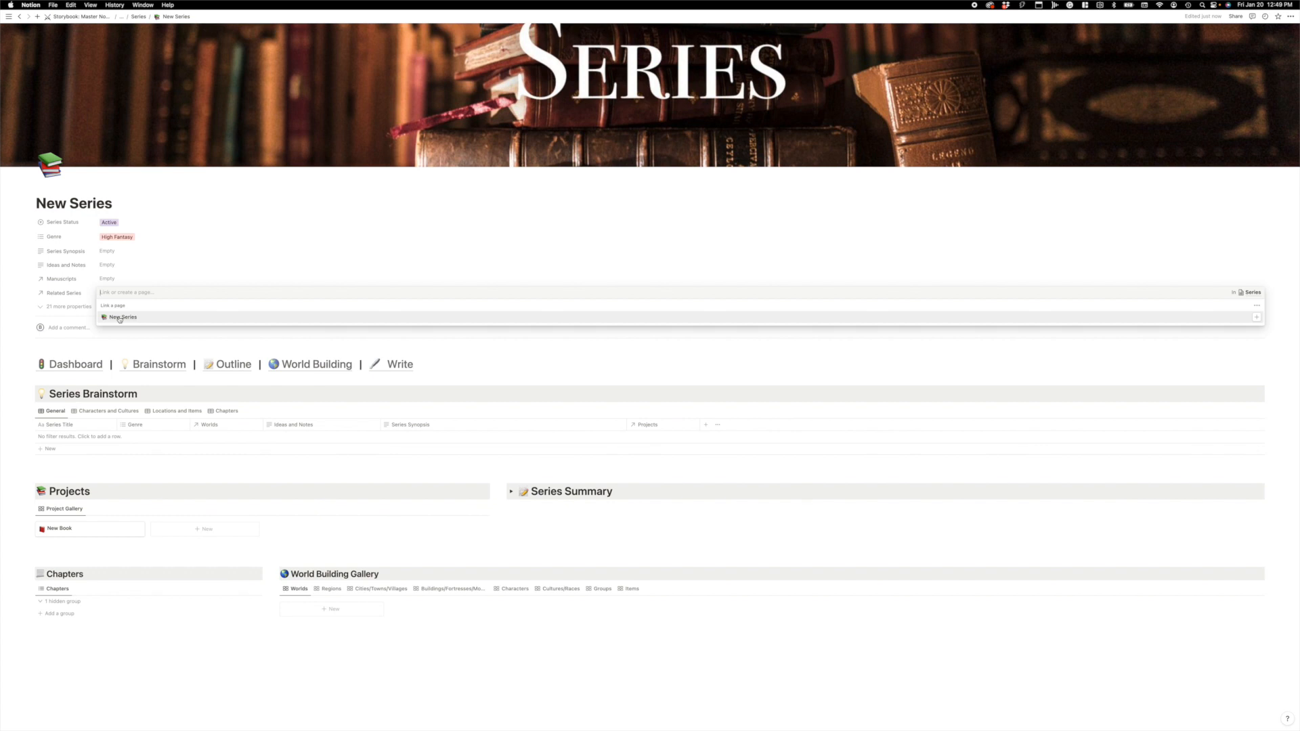
pyautogui.click(119, 317)
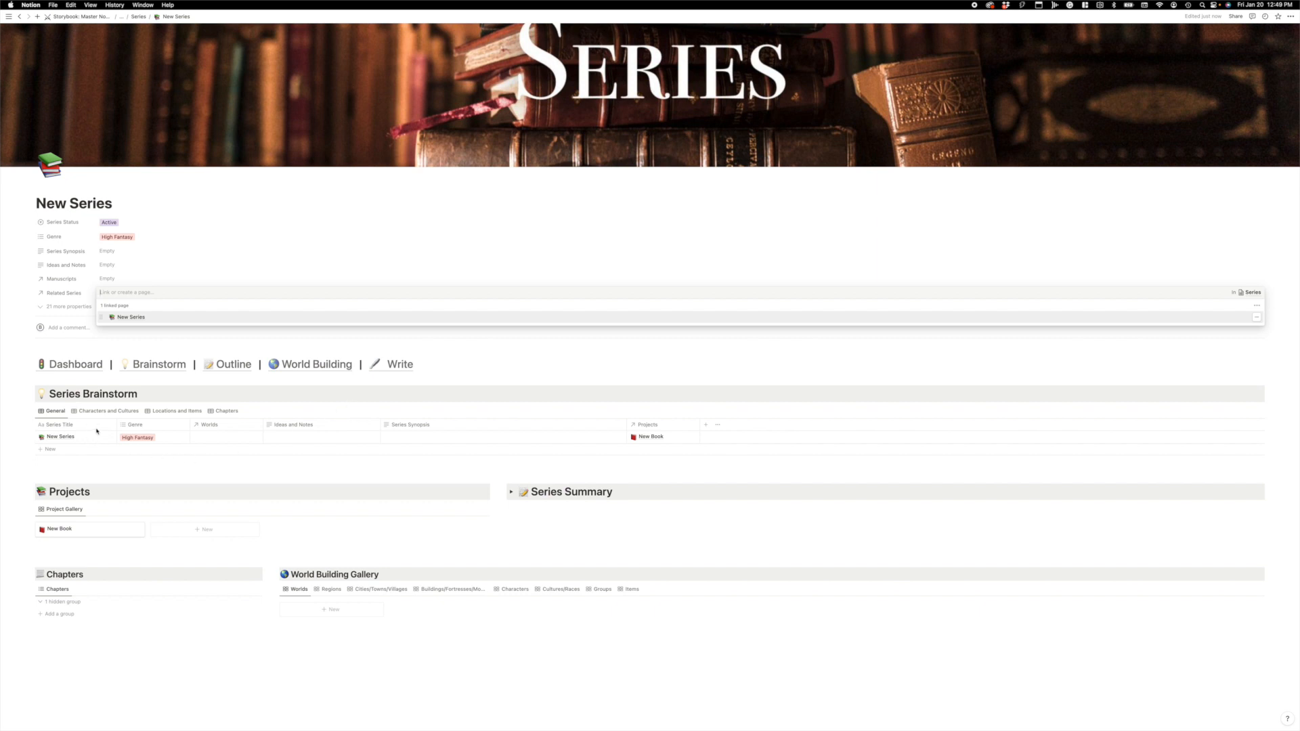
pyautogui.click(19, 344)
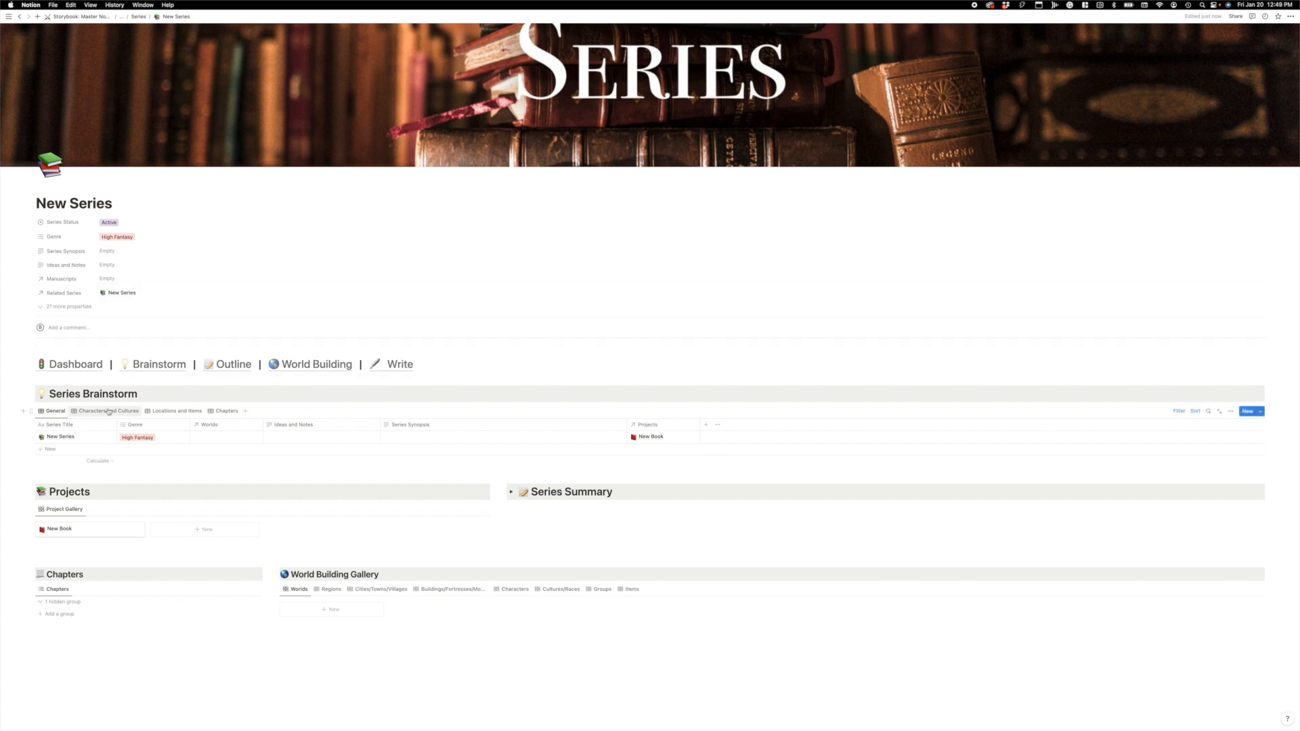
# Step: Create and link Project 2, Project 3 and Project 4 in the Projects cell of the New Series row under Series Brainstorm
pyautogui.scroll(-2, 177, 378)
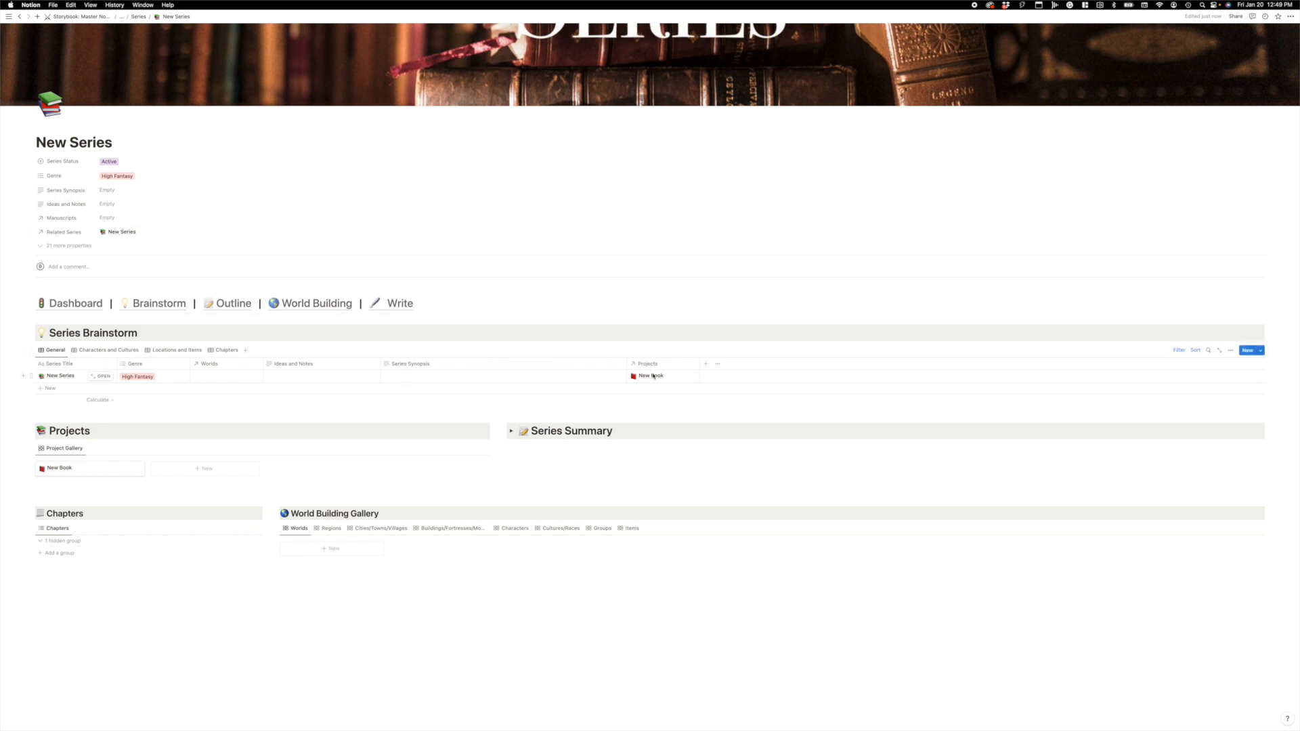
pyautogui.click(672, 375)
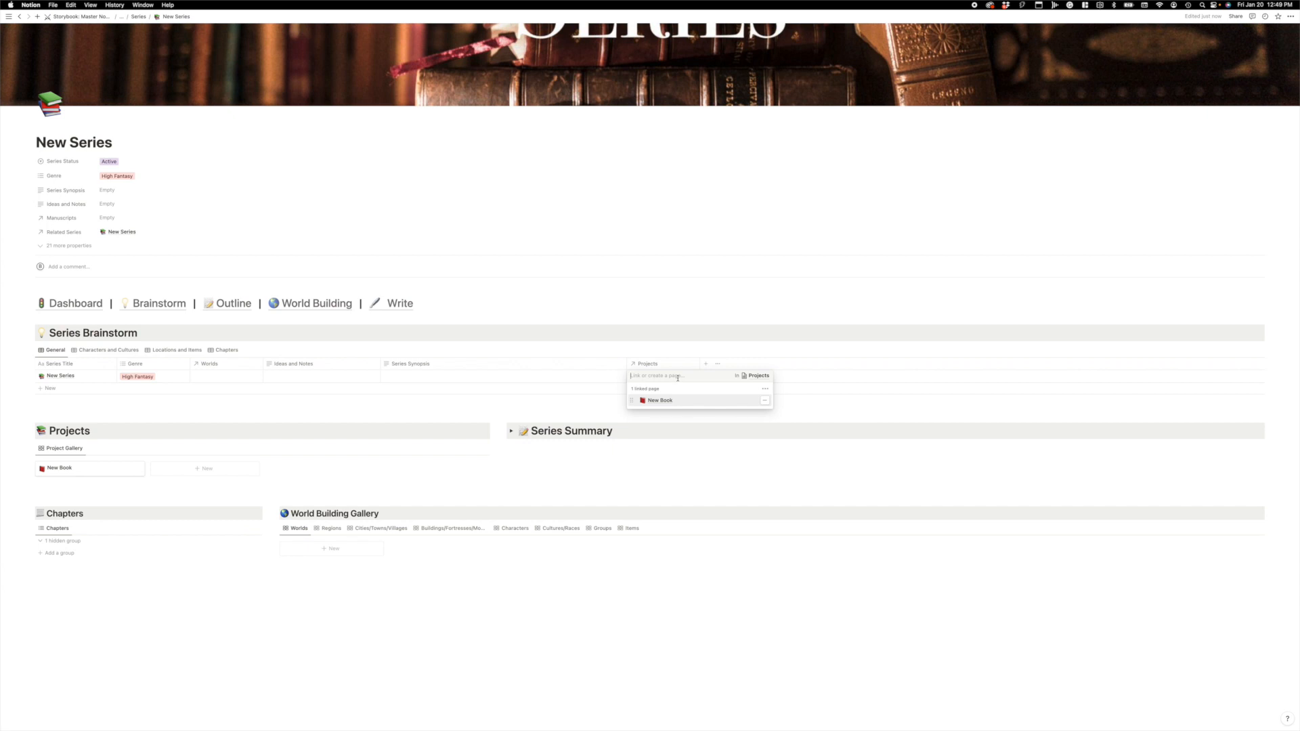
pyautogui.write('Project 2')
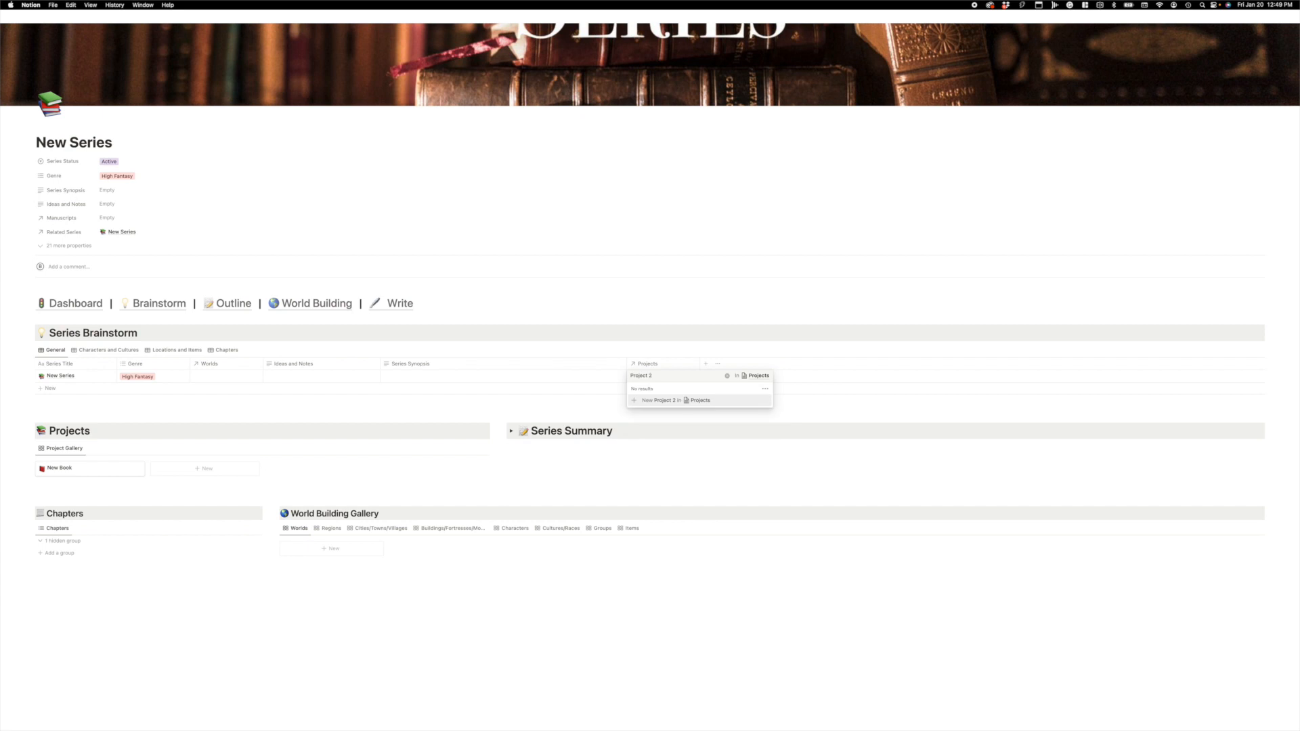
pyautogui.press('Return')
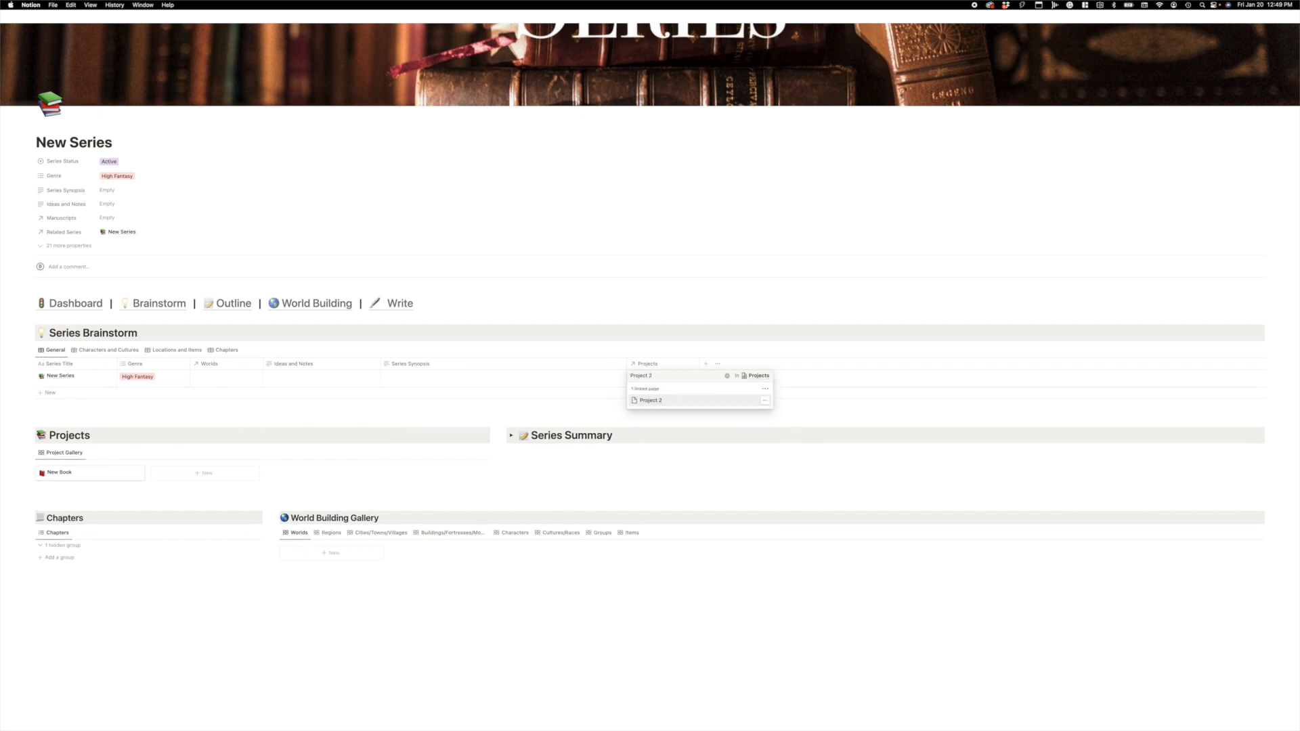
pyautogui.write('3')
pyautogui.press('Return')
pyautogui.press('BackSpace')
pyautogui.write('4')
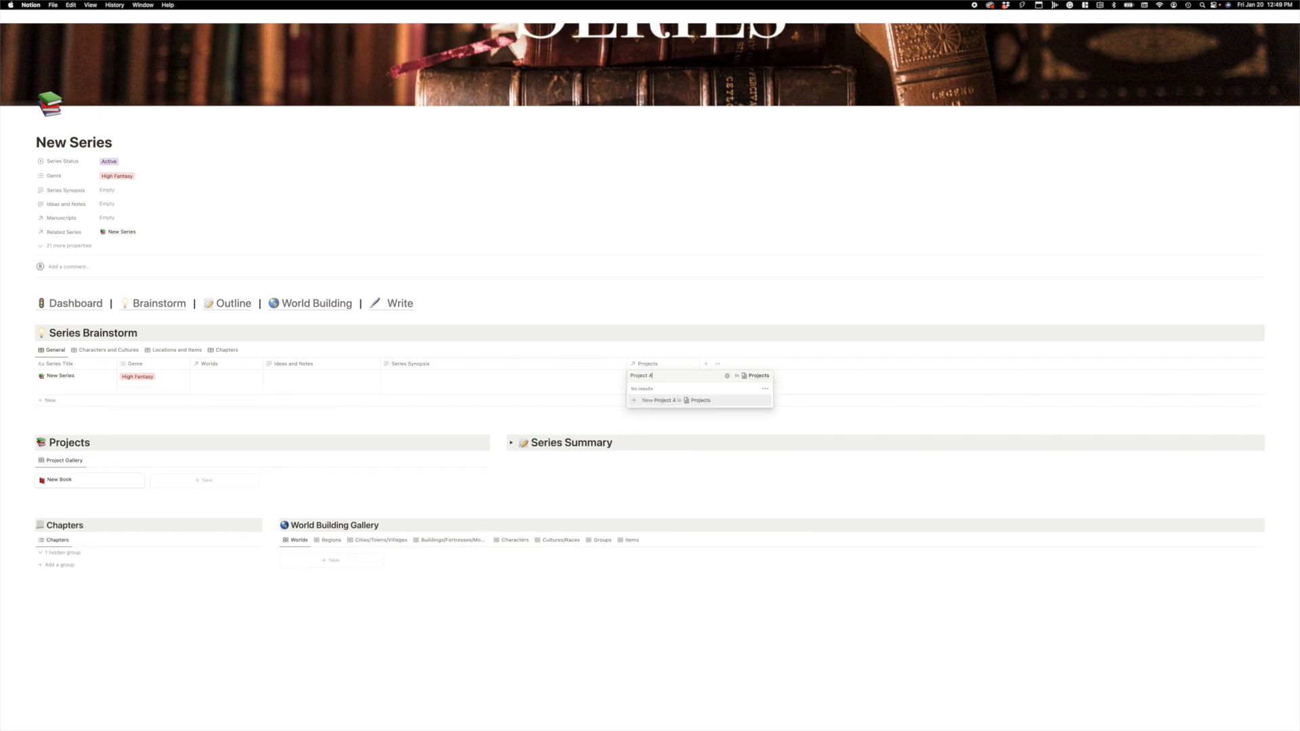
pyautogui.press('Return')
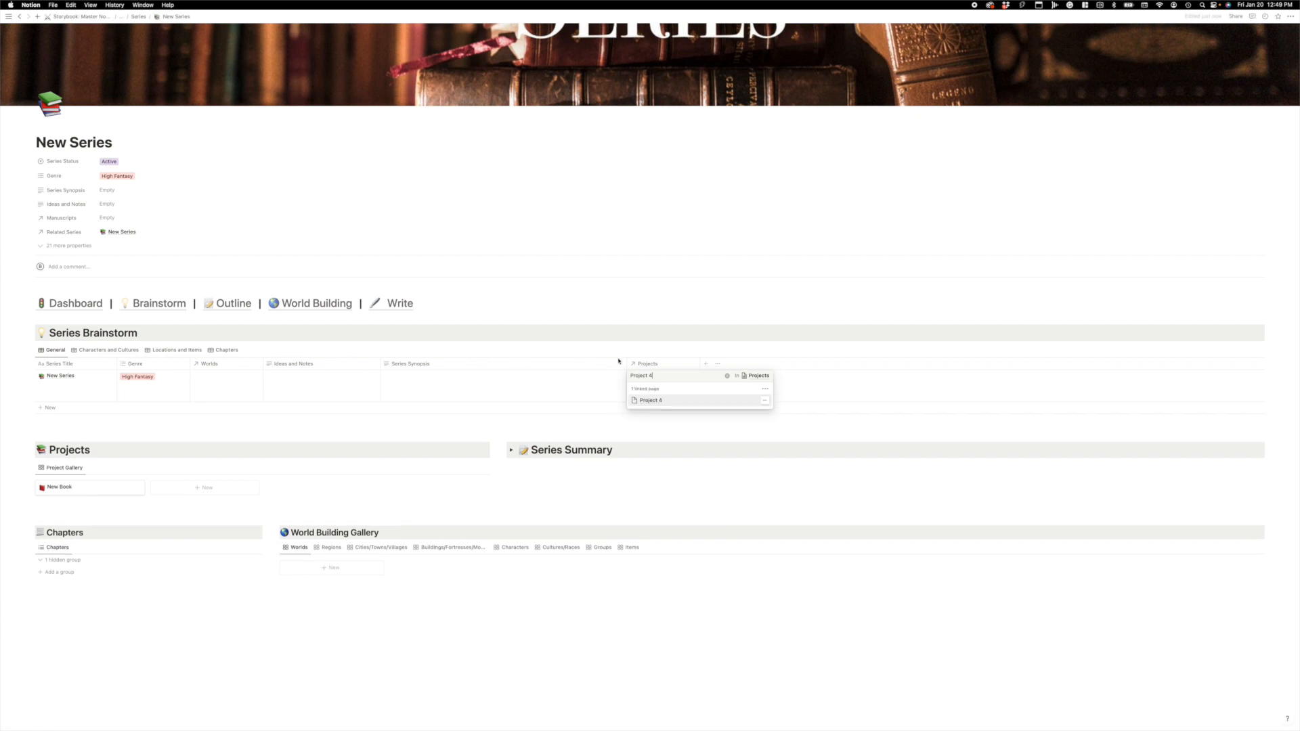
pyautogui.press('Escape')
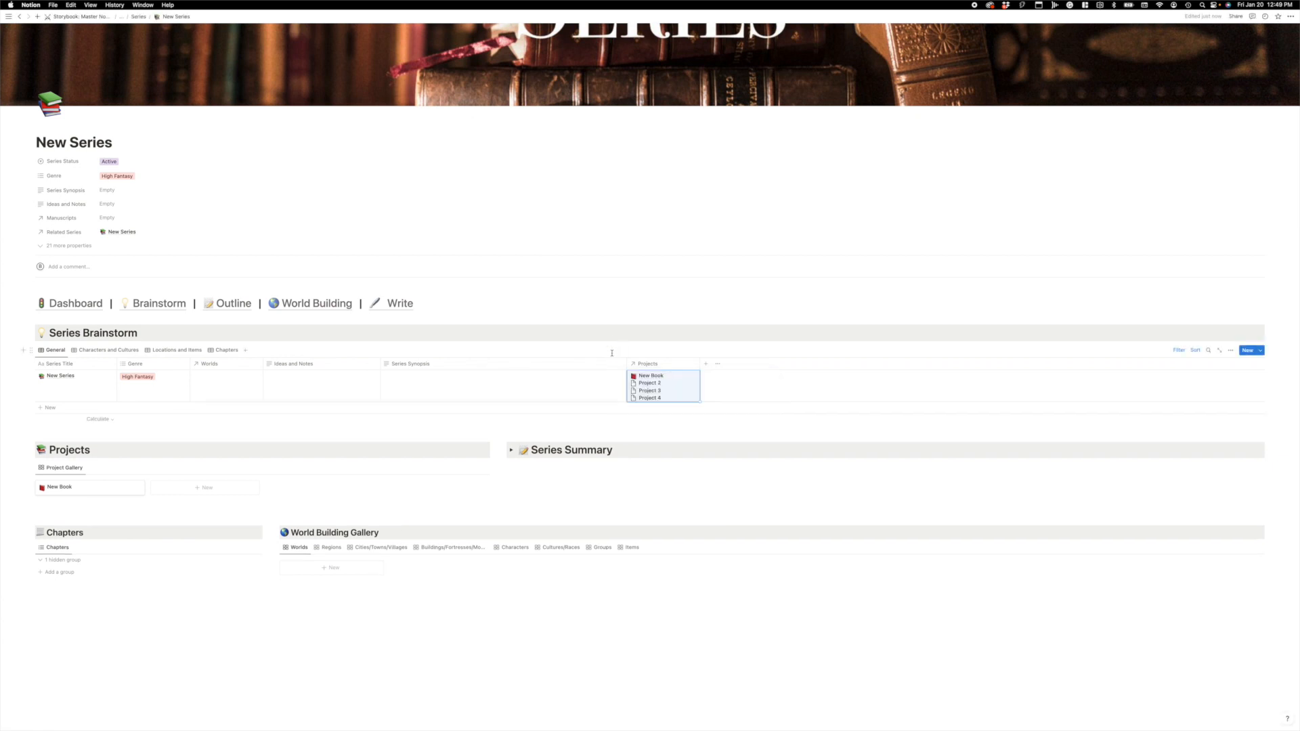
# Step: Look through the Characters and Cultures, Locations and Items, and Chapters views of Series Brainstorm and return to General
pyautogui.click(109, 350)
pyautogui.click(167, 350)
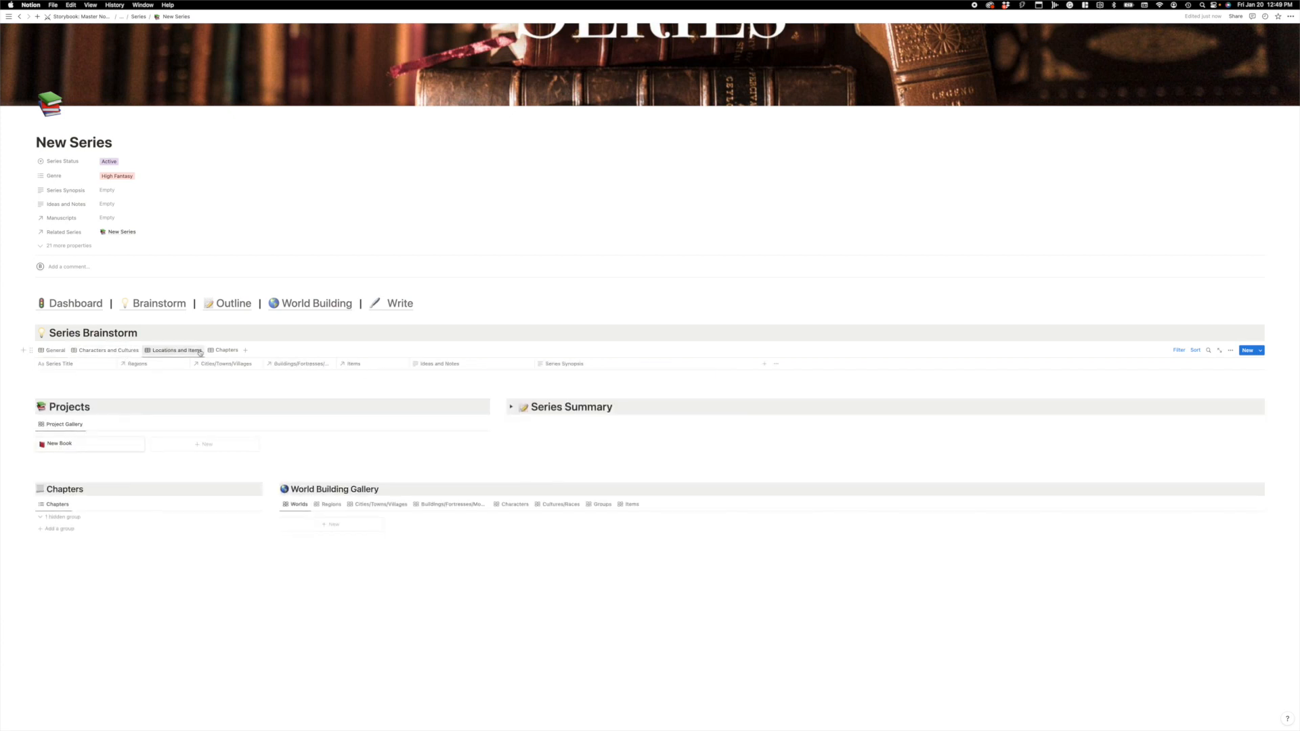
pyautogui.click(226, 350)
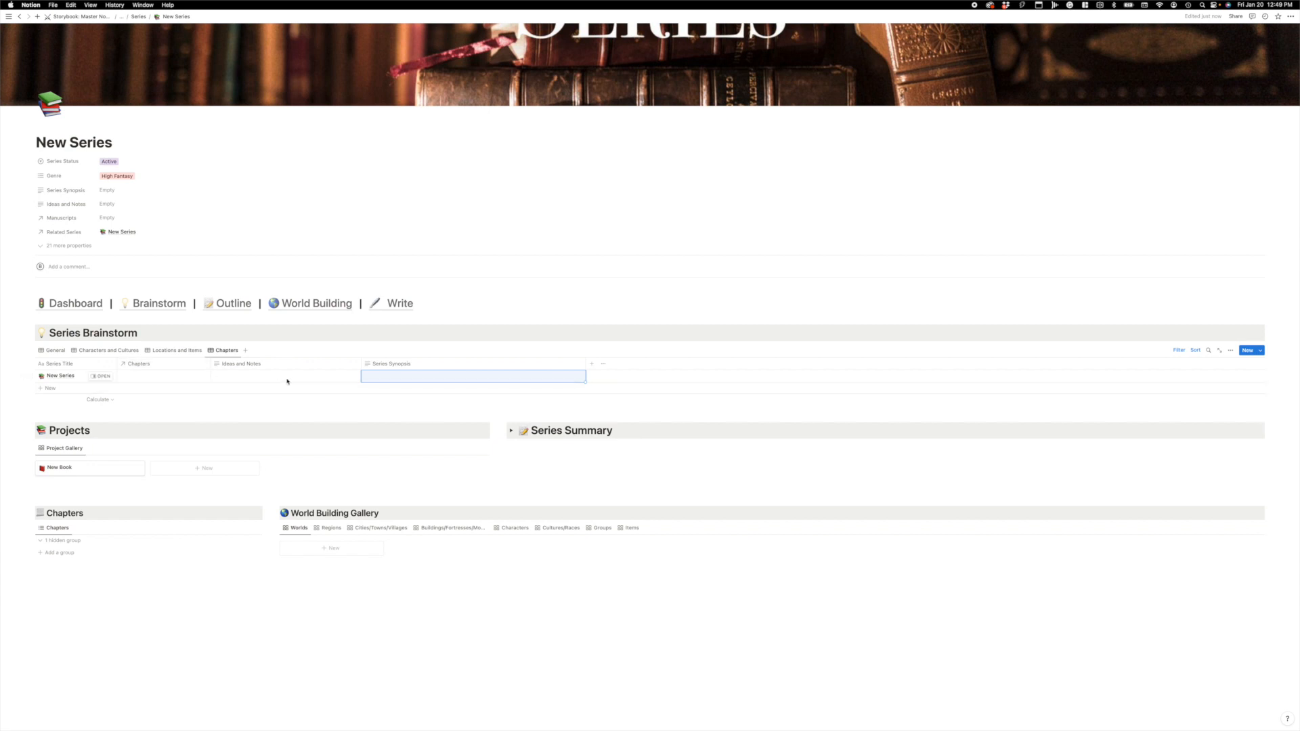
pyautogui.click(49, 351)
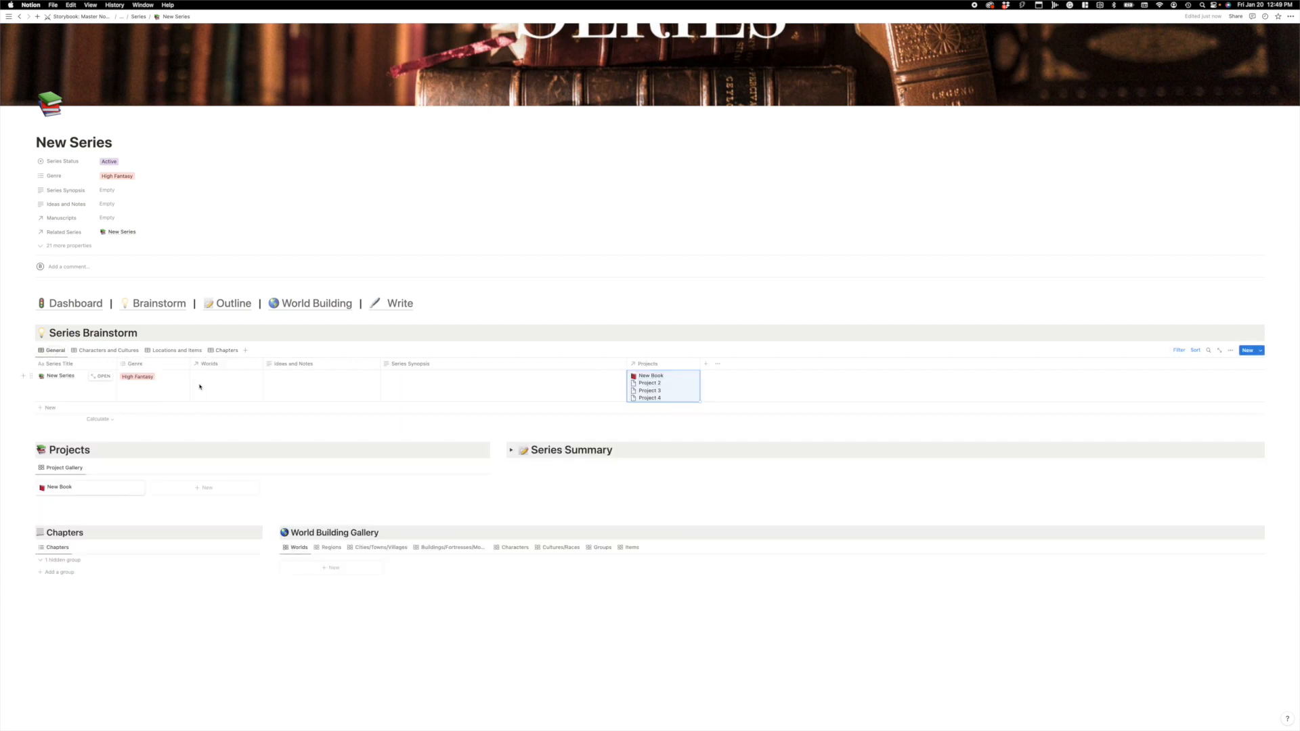
# Step: Expand the Series Summary section on the New Series page
pyautogui.scroll(-2, 307, 366)
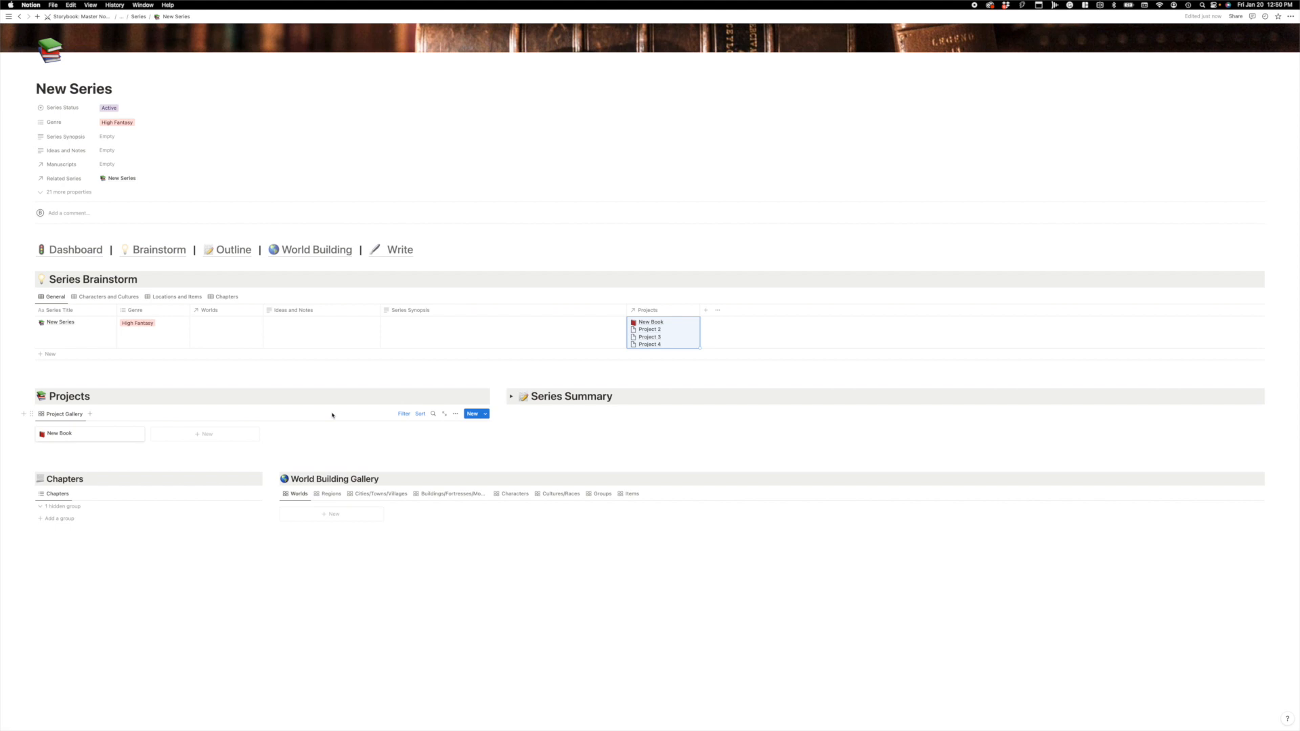
pyautogui.click(511, 397)
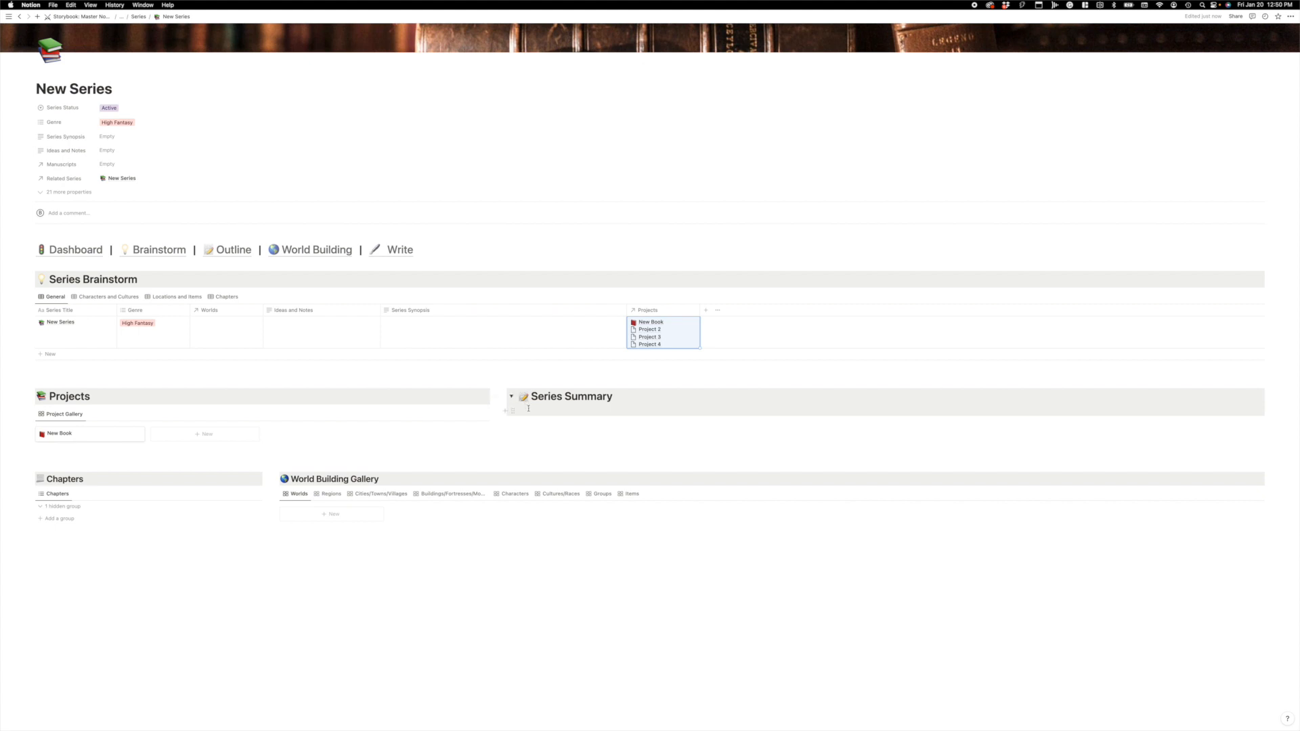
# Step: Look through the World Building Gallery's Regions, Cities/Towns/Villages, Buildings, Characters and Cultures/Races views and return to Worlds
pyautogui.click(556, 409)
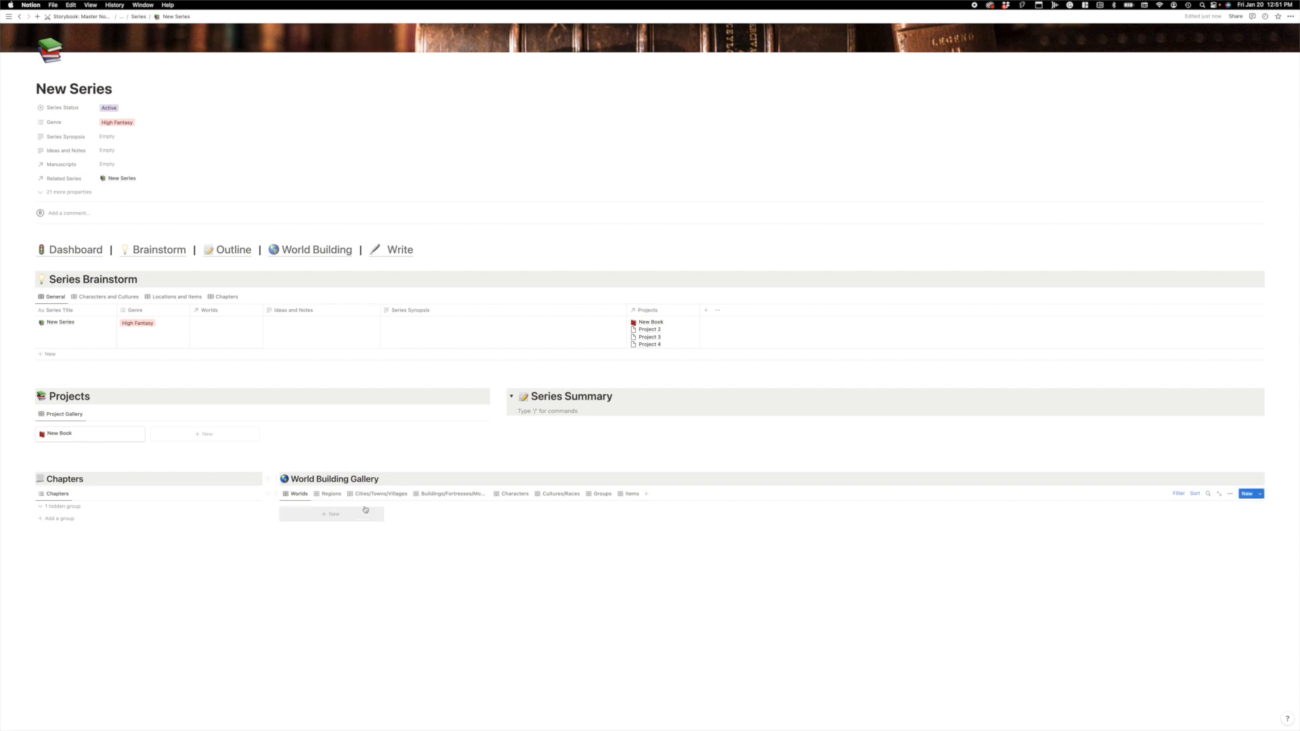
pyautogui.click(330, 497)
pyautogui.click(363, 495)
pyautogui.click(444, 495)
pyautogui.click(516, 495)
pyautogui.click(559, 495)
pyautogui.click(298, 493)
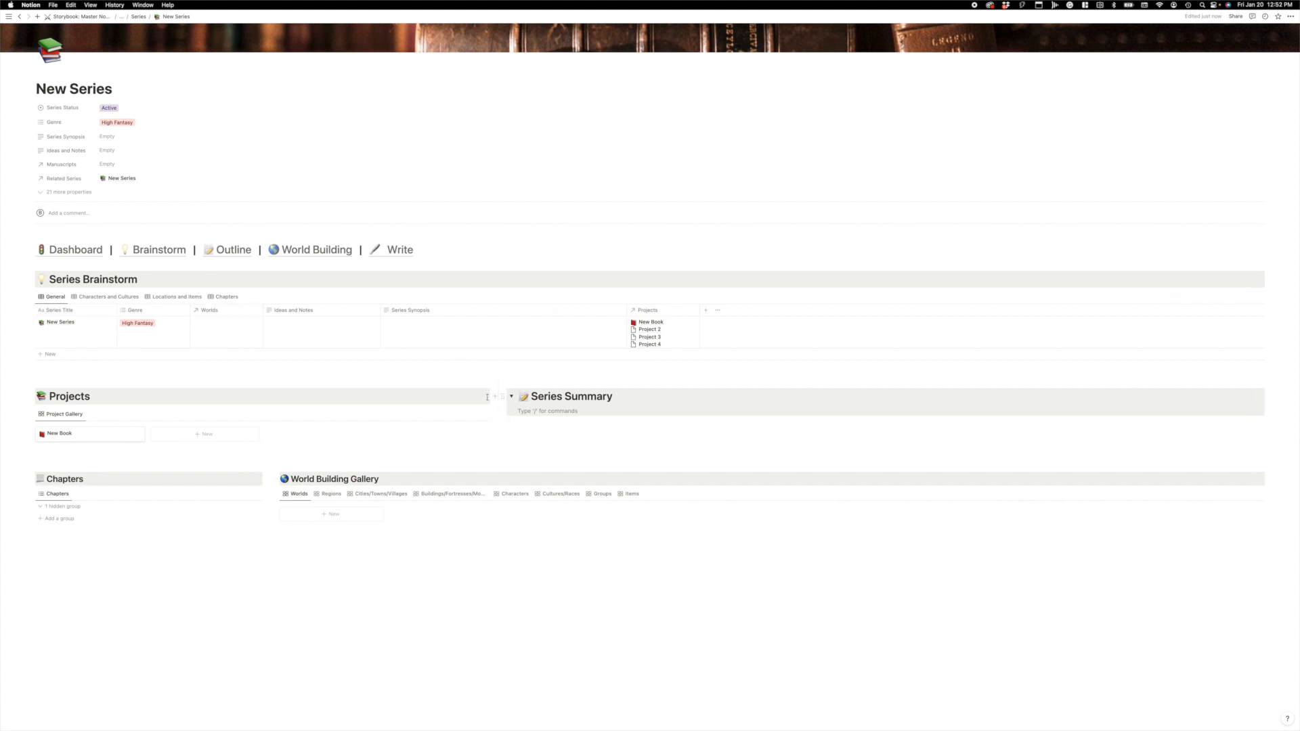
# Step: Go to the Dashboard and move Project 2 and Project 3 from the hidden No Status group into Idea on the Projects board
pyautogui.click(79, 250)
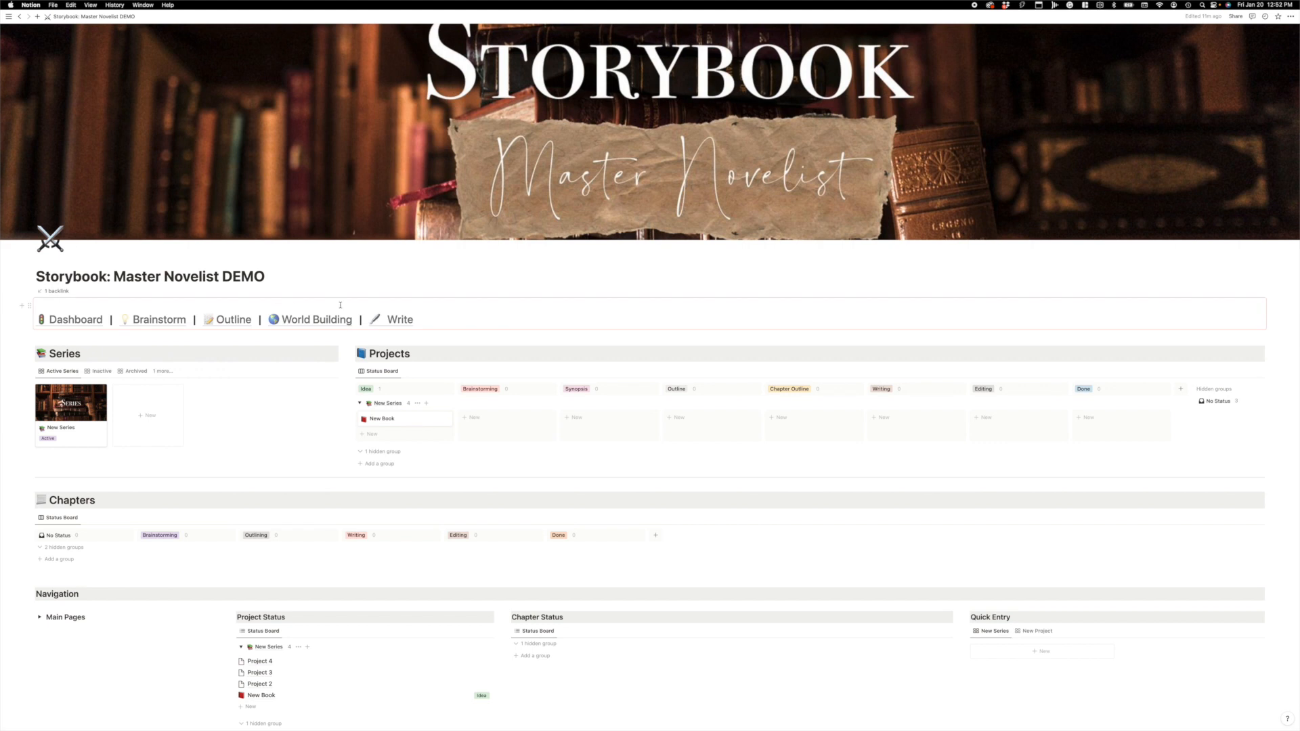
pyautogui.scroll(-3, 465, 340)
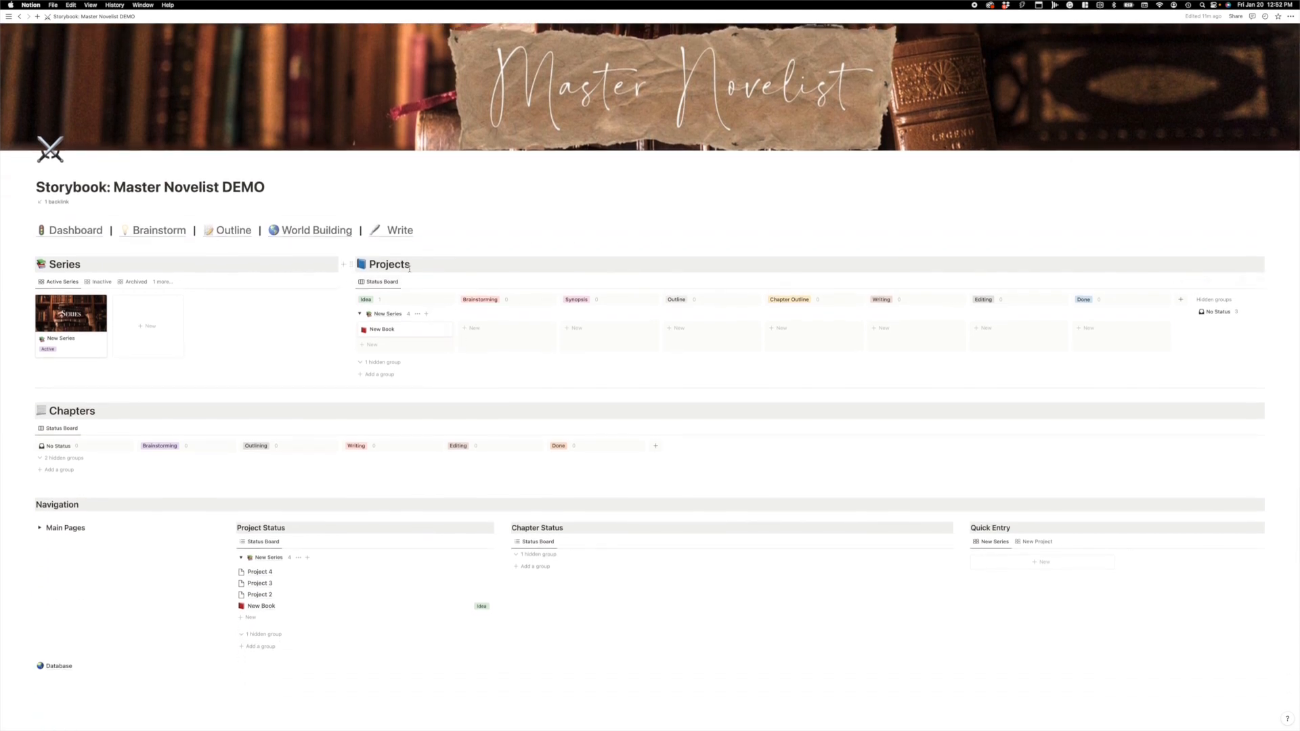
pyautogui.hscroll(1, 676, 316)
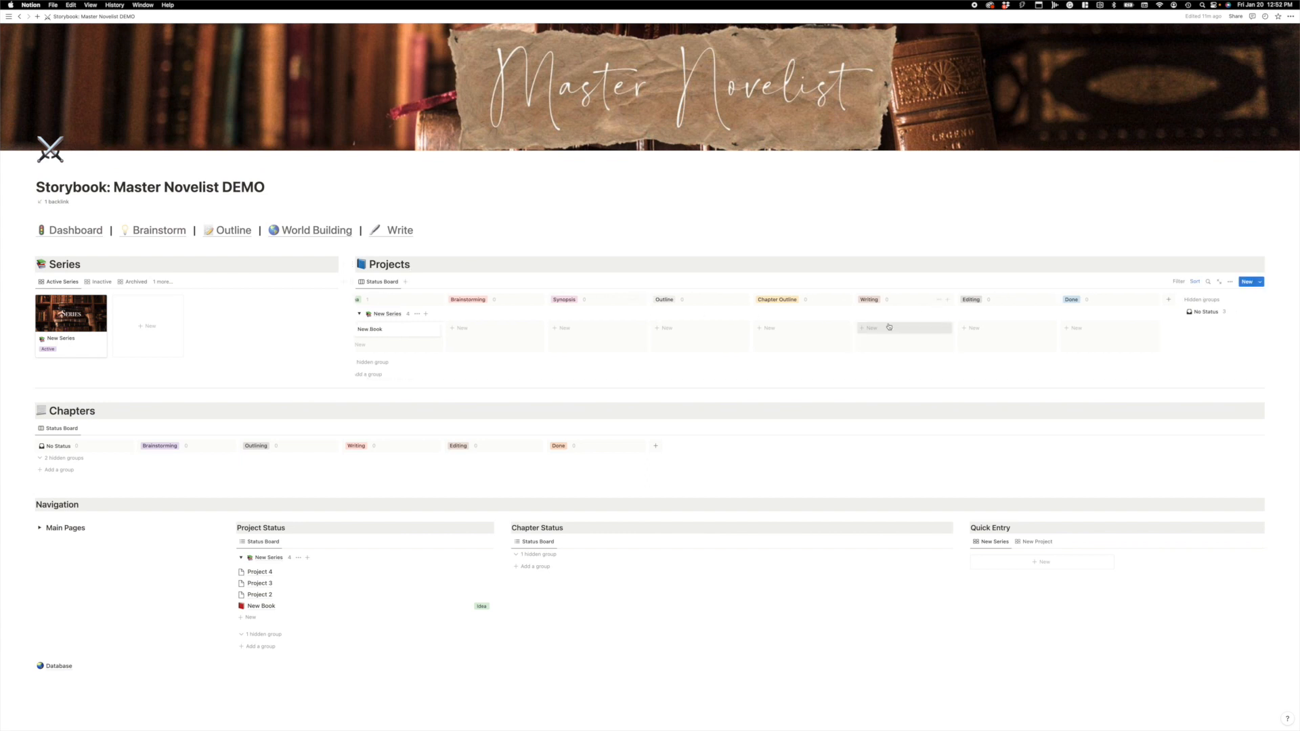
pyautogui.hscroll(-1, 790, 315)
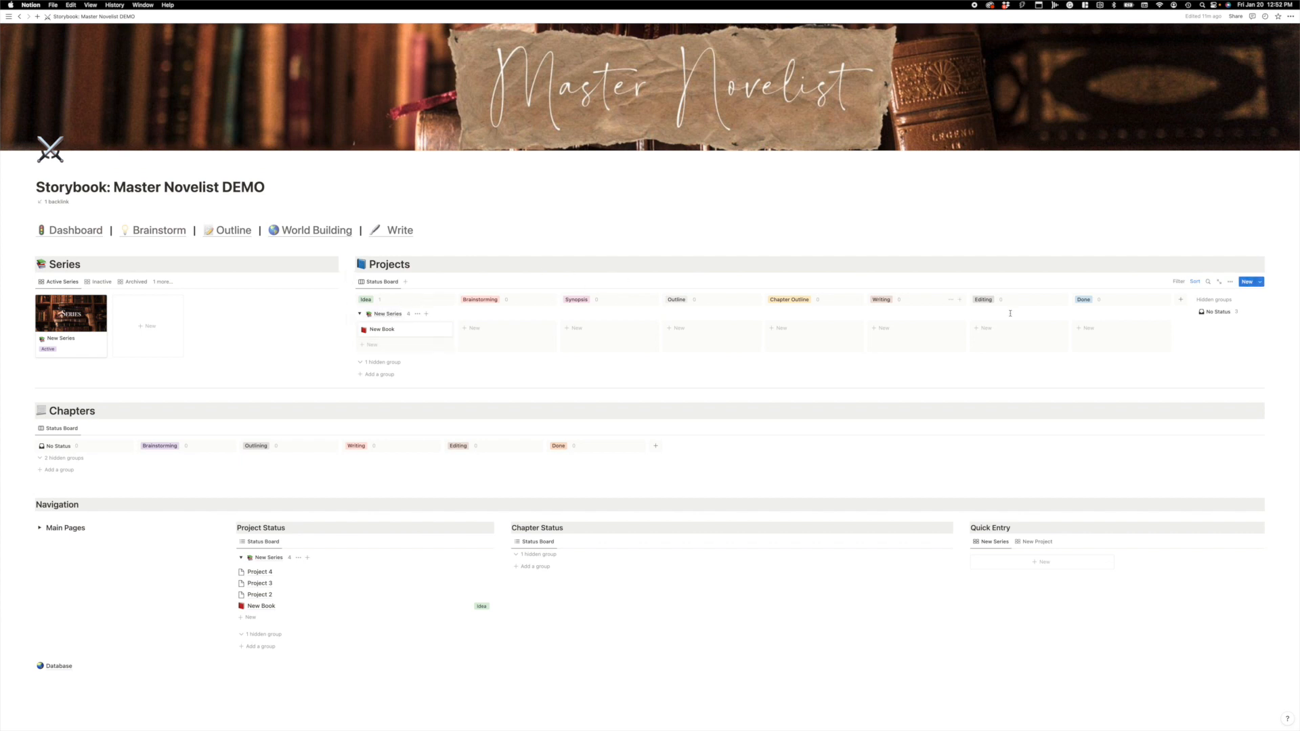
pyautogui.click(1224, 314)
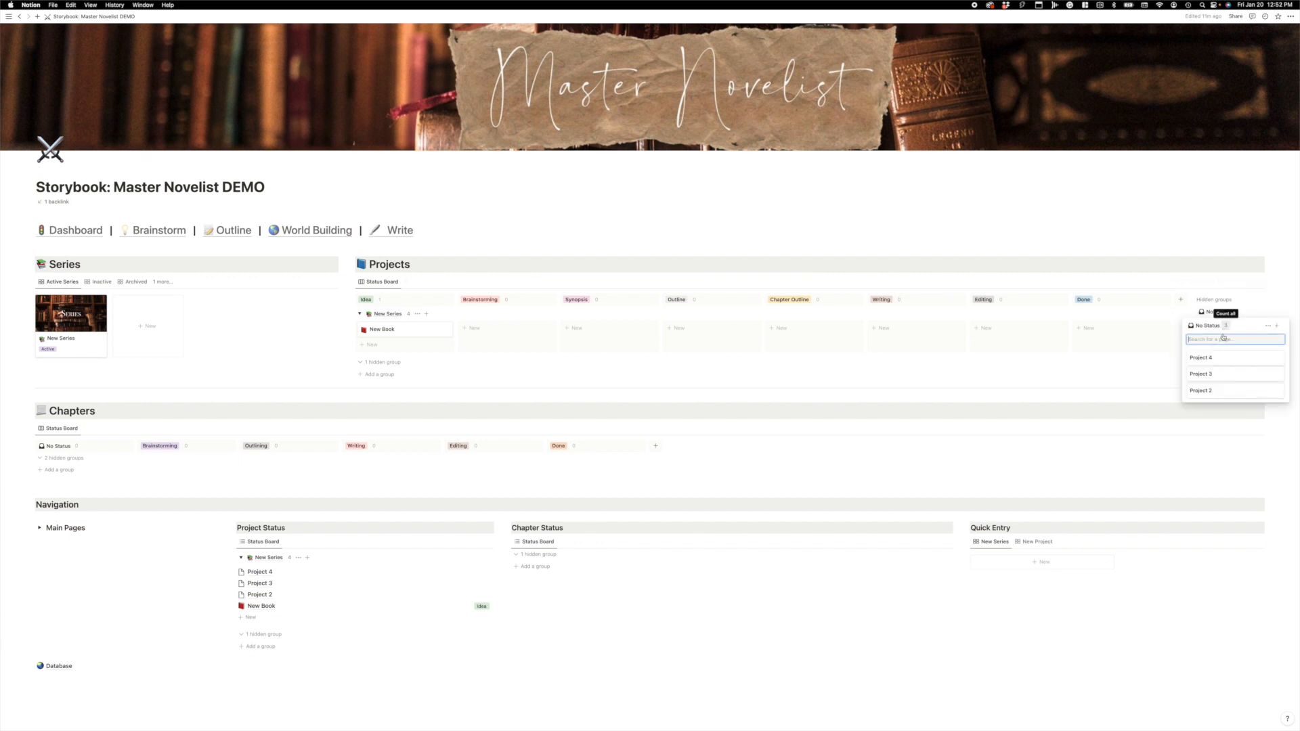
pyautogui.moveTo(1217, 381); pyautogui.dragTo(420, 345)
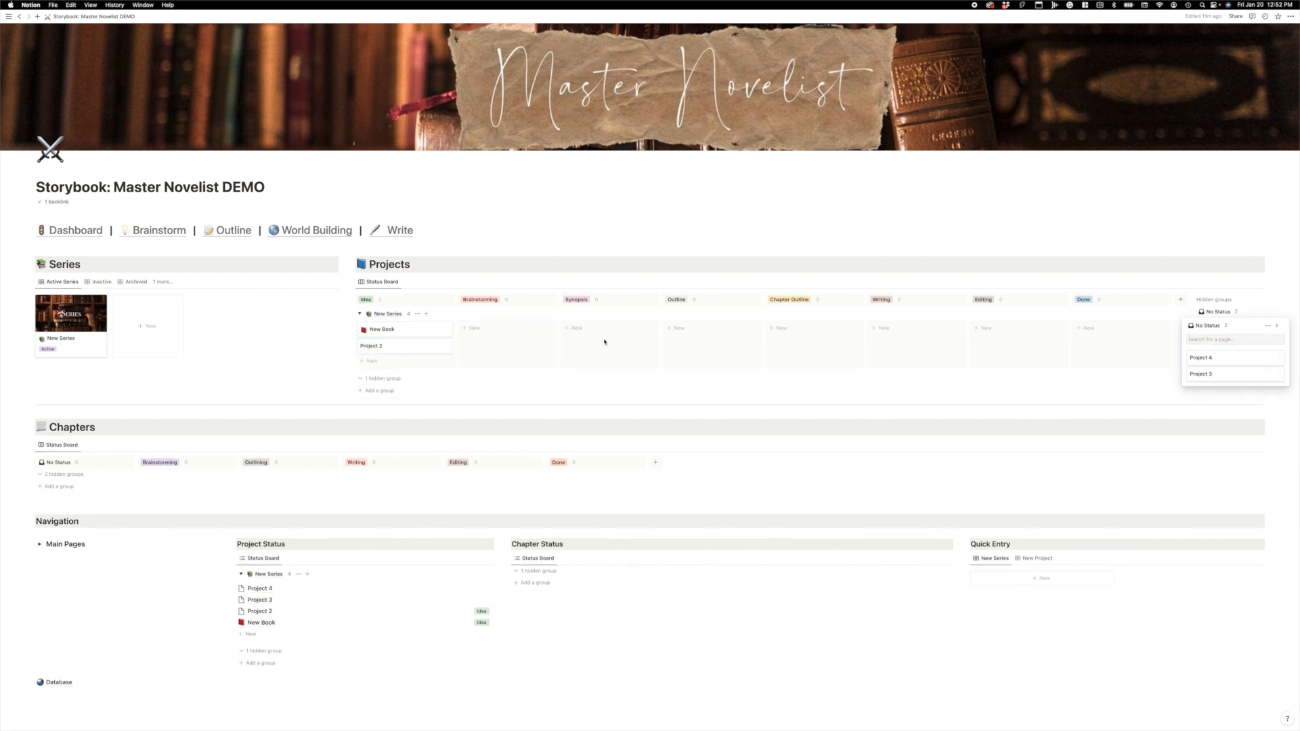
pyautogui.moveTo(1233, 373); pyautogui.dragTo(406, 358)
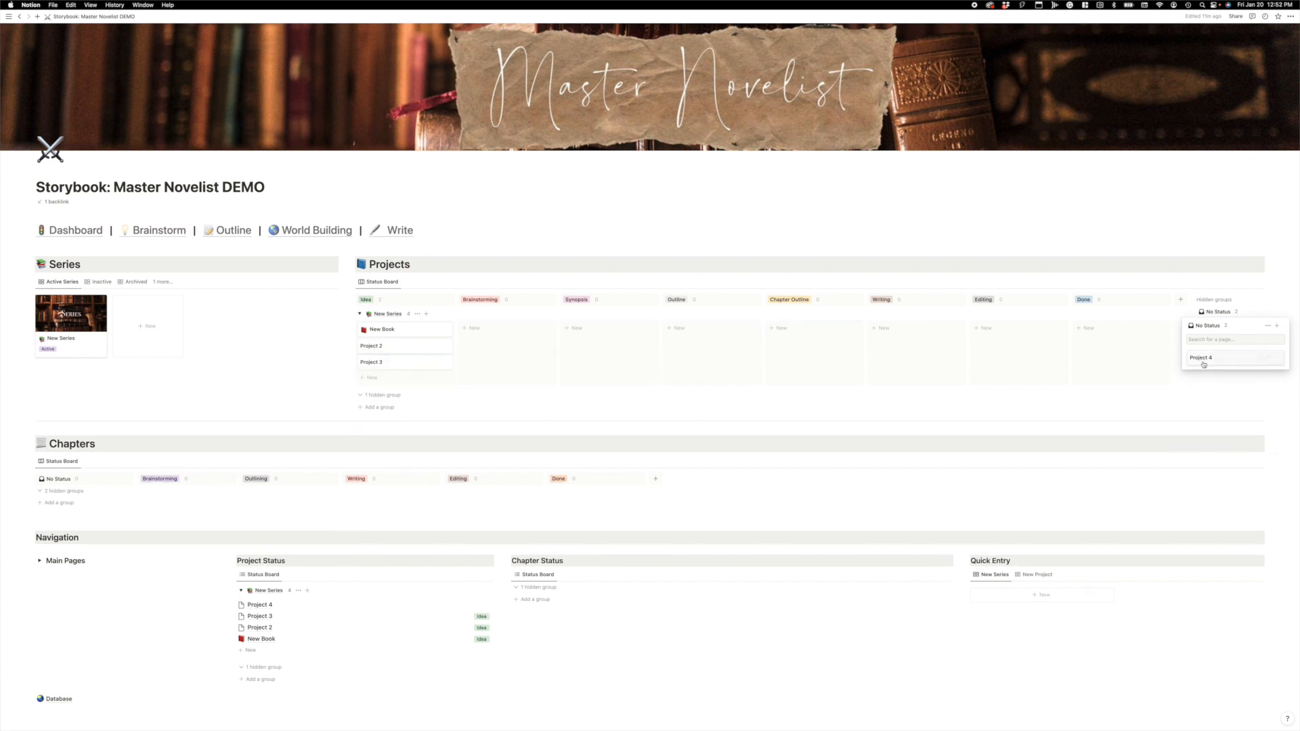
# Step: Apply the New Book template to Project 4 and the New Novella template to Project 2, returning to the Dashboard after each
pyautogui.click(1228, 359)
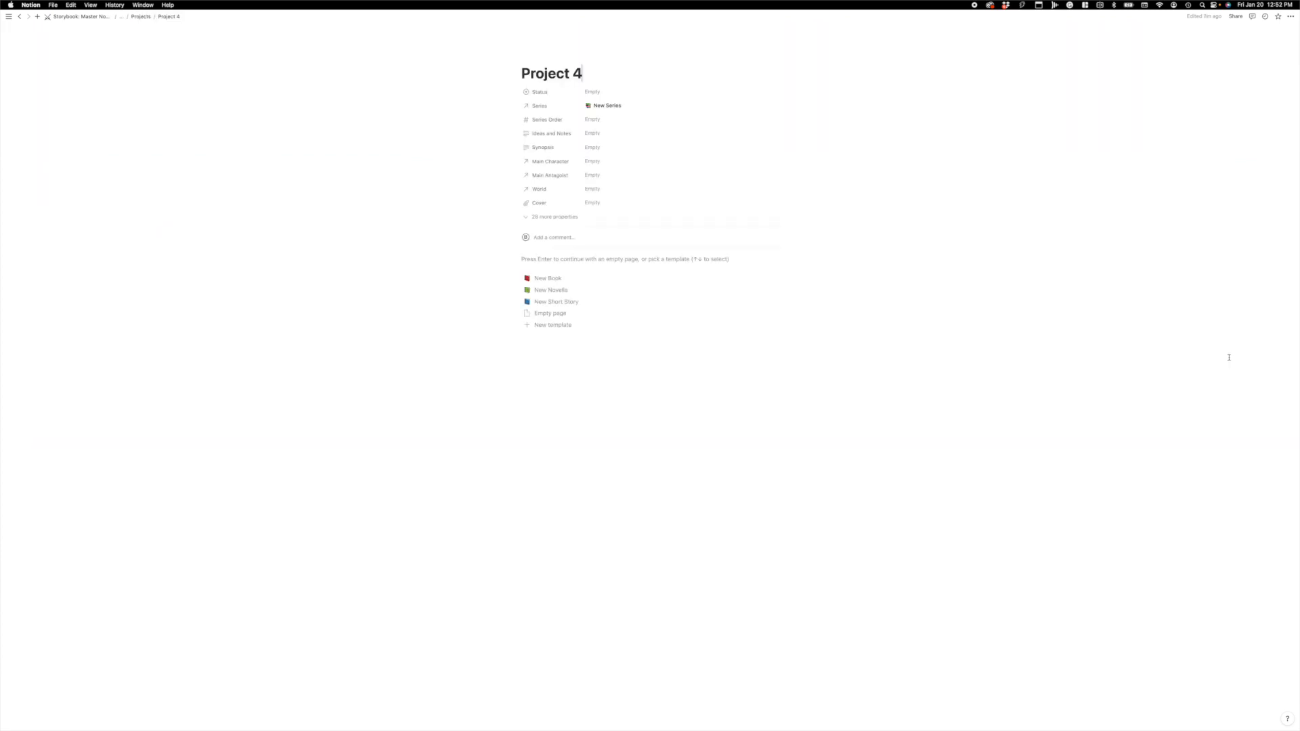
pyautogui.click(553, 278)
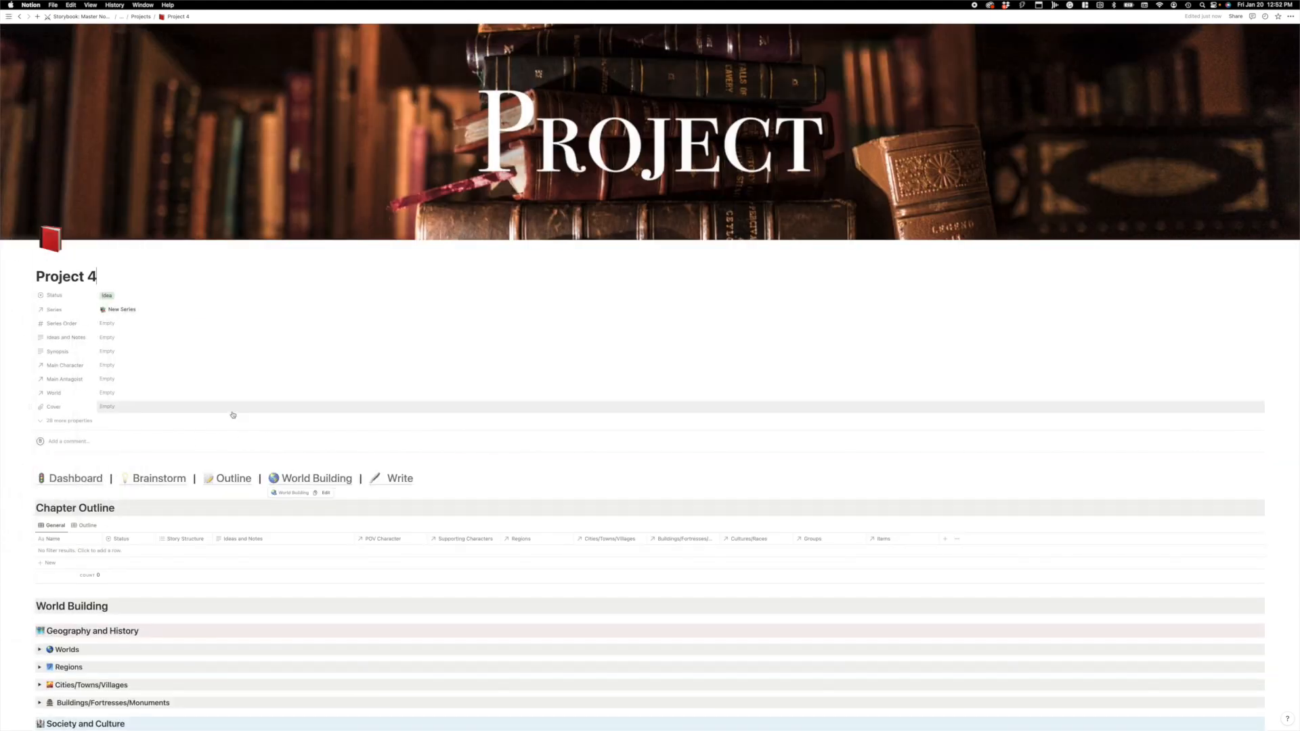
pyautogui.click(65, 481)
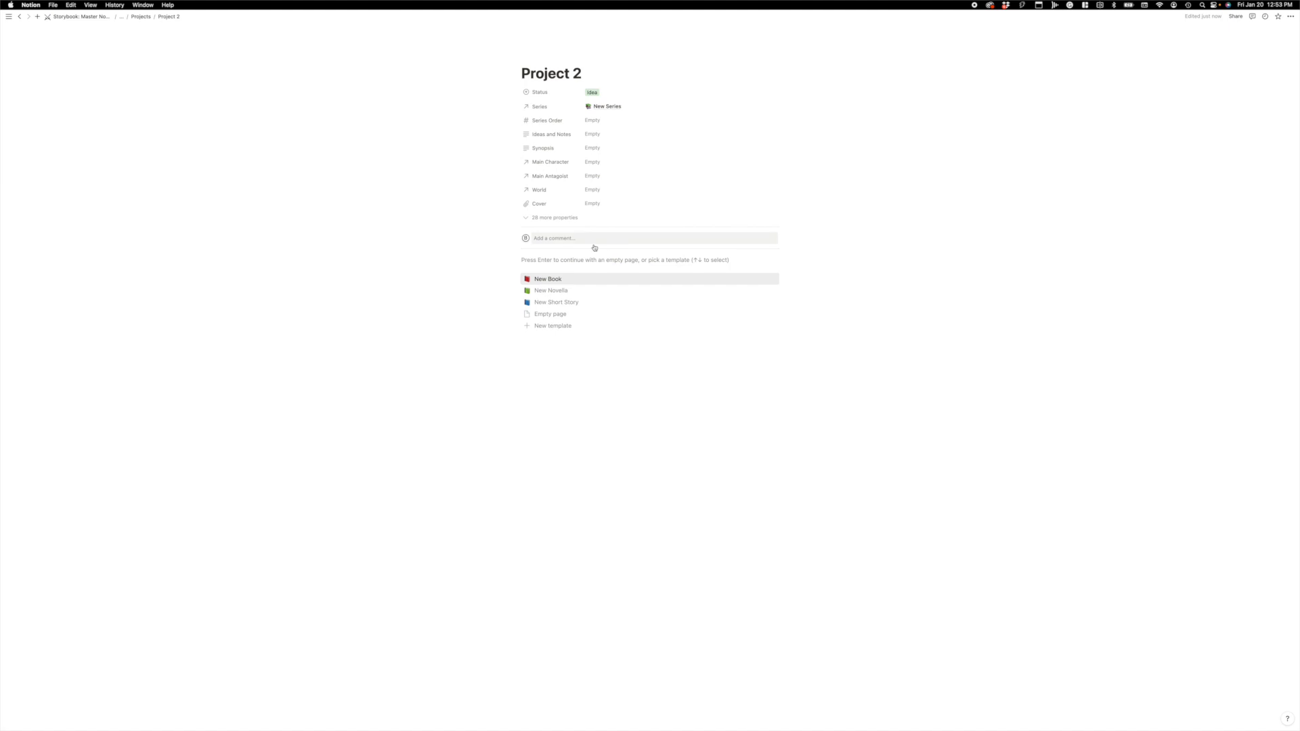
pyautogui.click(567, 291)
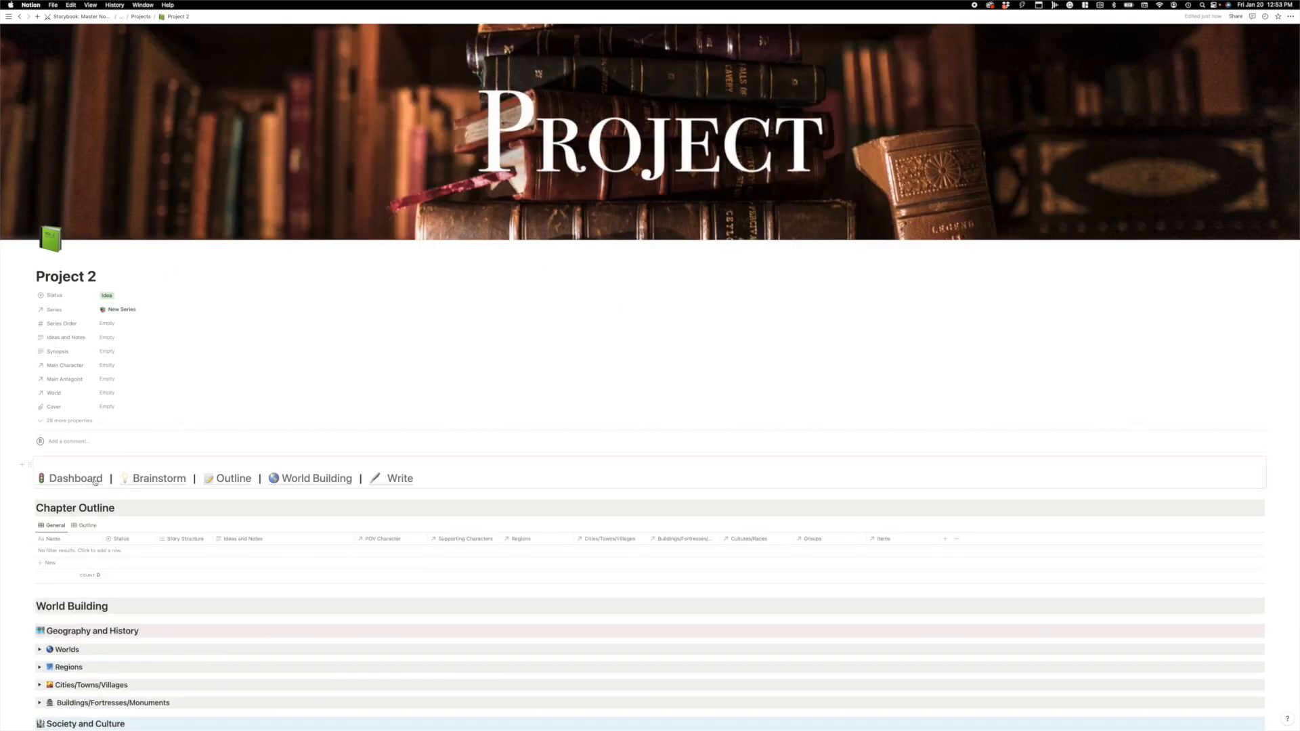
pyautogui.click(95, 478)
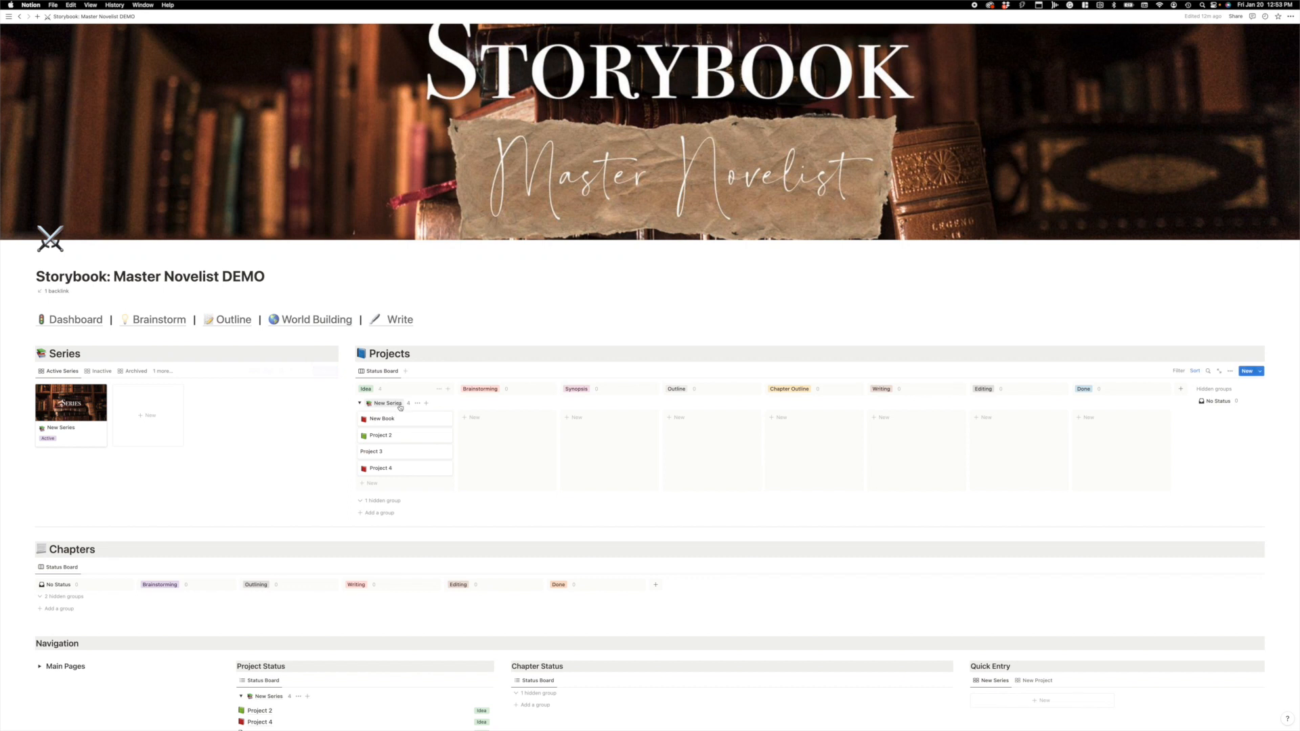
# Step: Apply the New Short Story template to Project 3 and return to the Dashboard
pyautogui.click(396, 449)
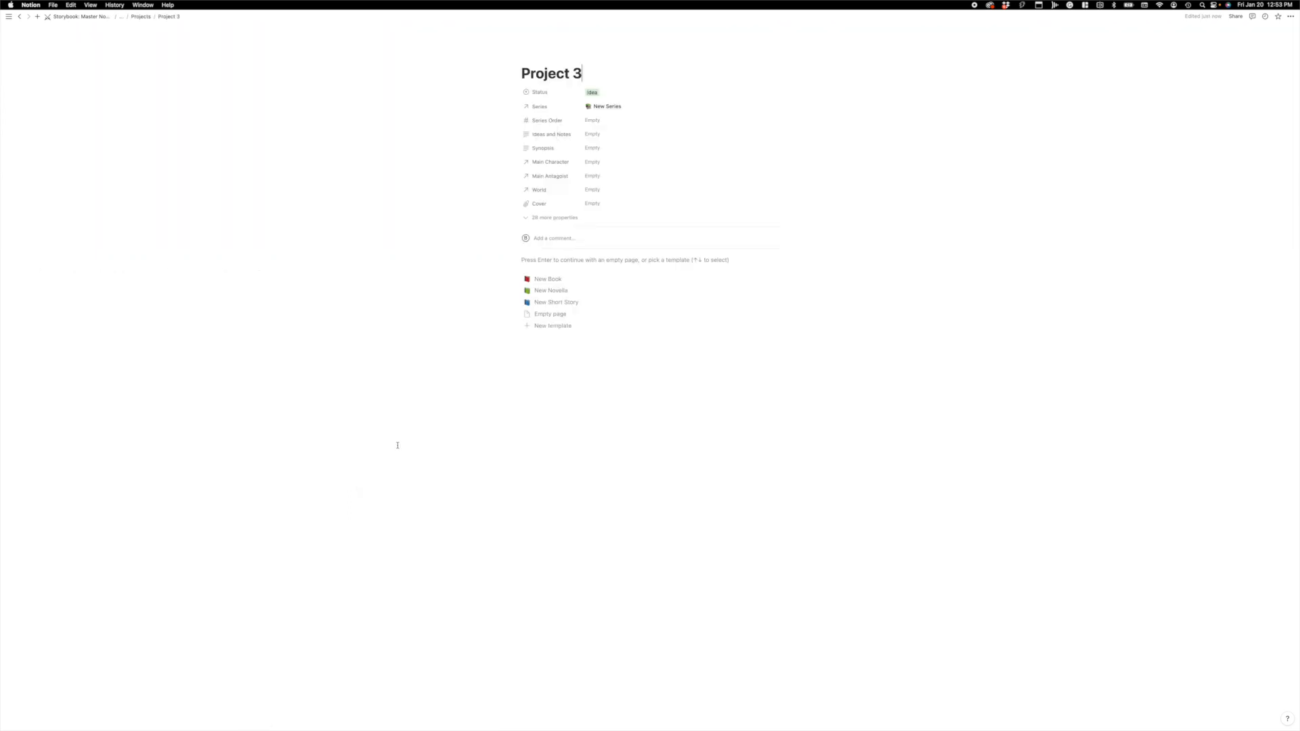
pyautogui.click(552, 302)
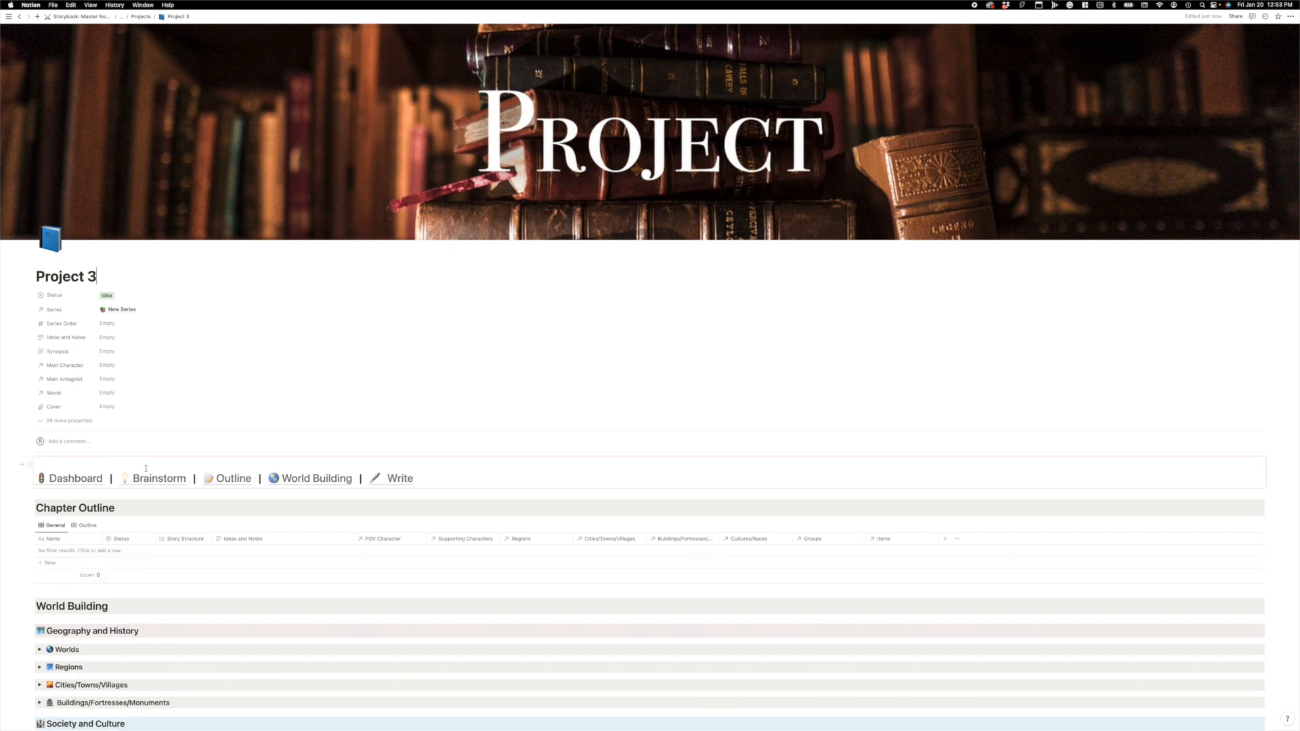
pyautogui.scroll(-2, 169, 454)
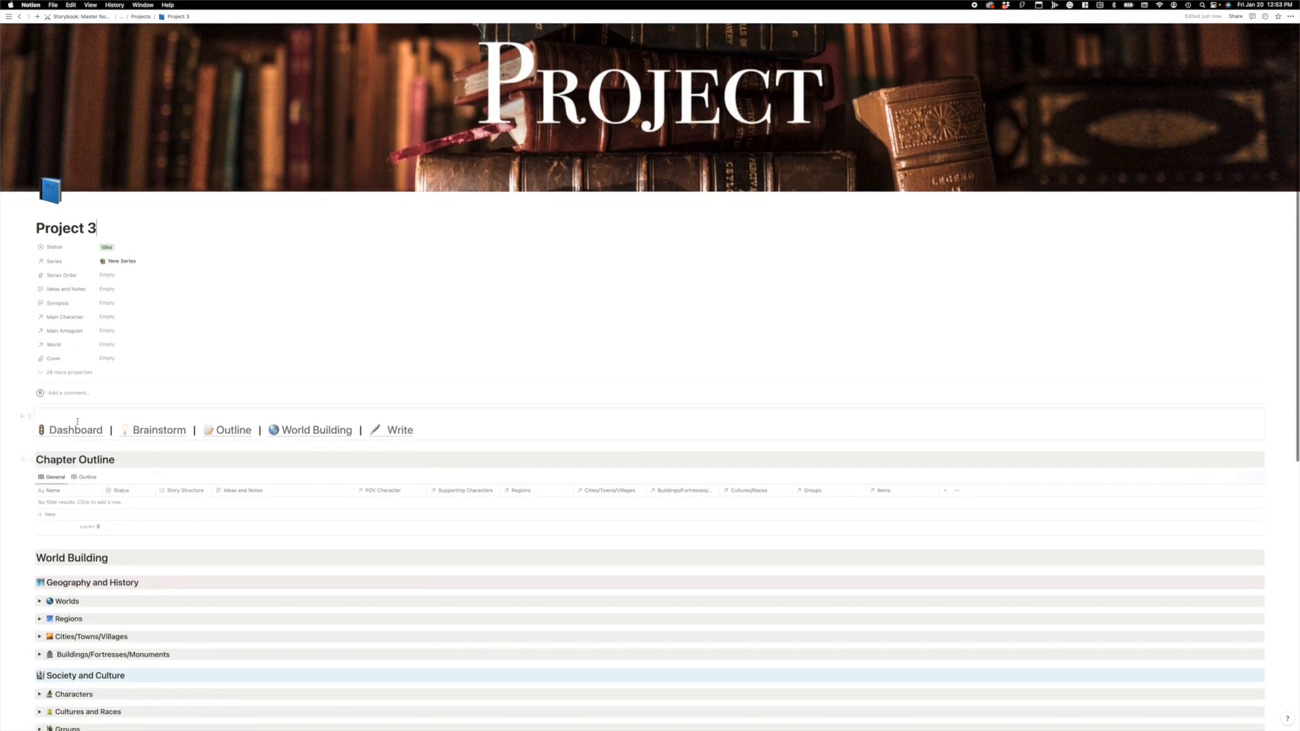
pyautogui.click(65, 431)
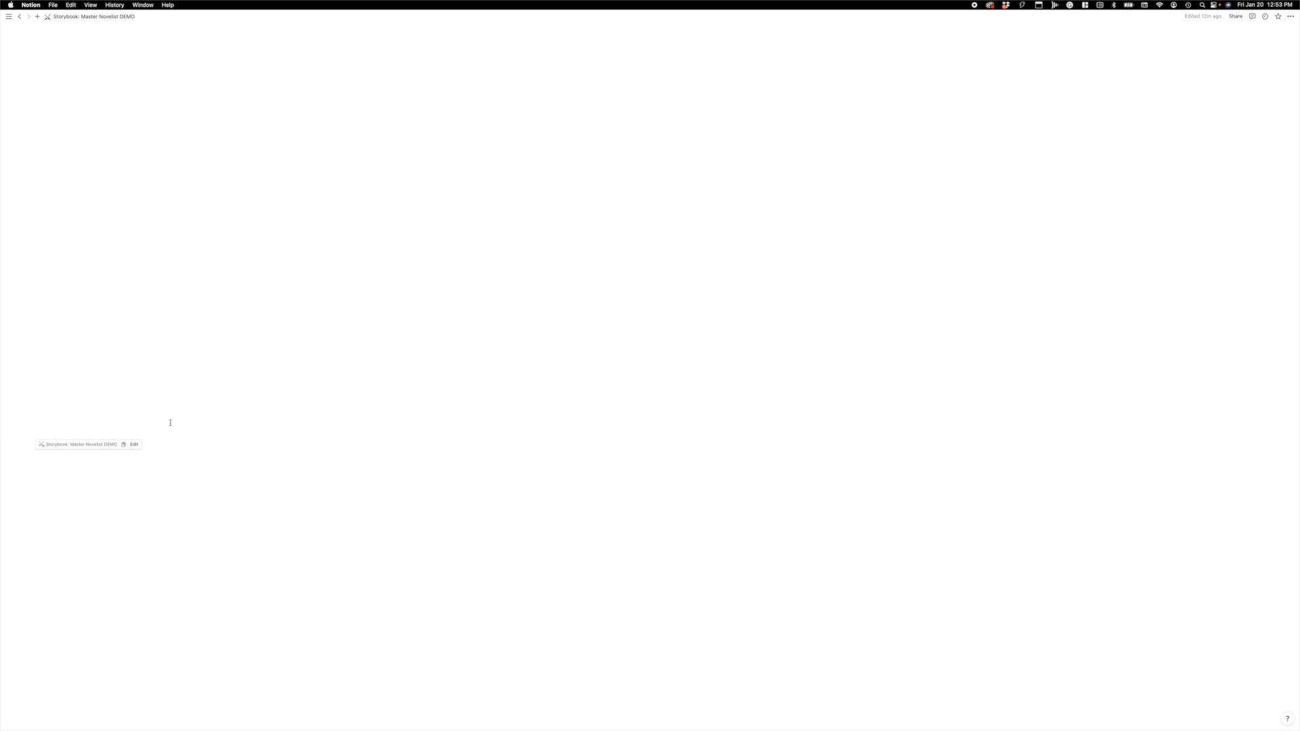
# Step: Open the New Book project from the Projects board and set its Series Order to 1
pyautogui.scroll(-2, 454, 406)
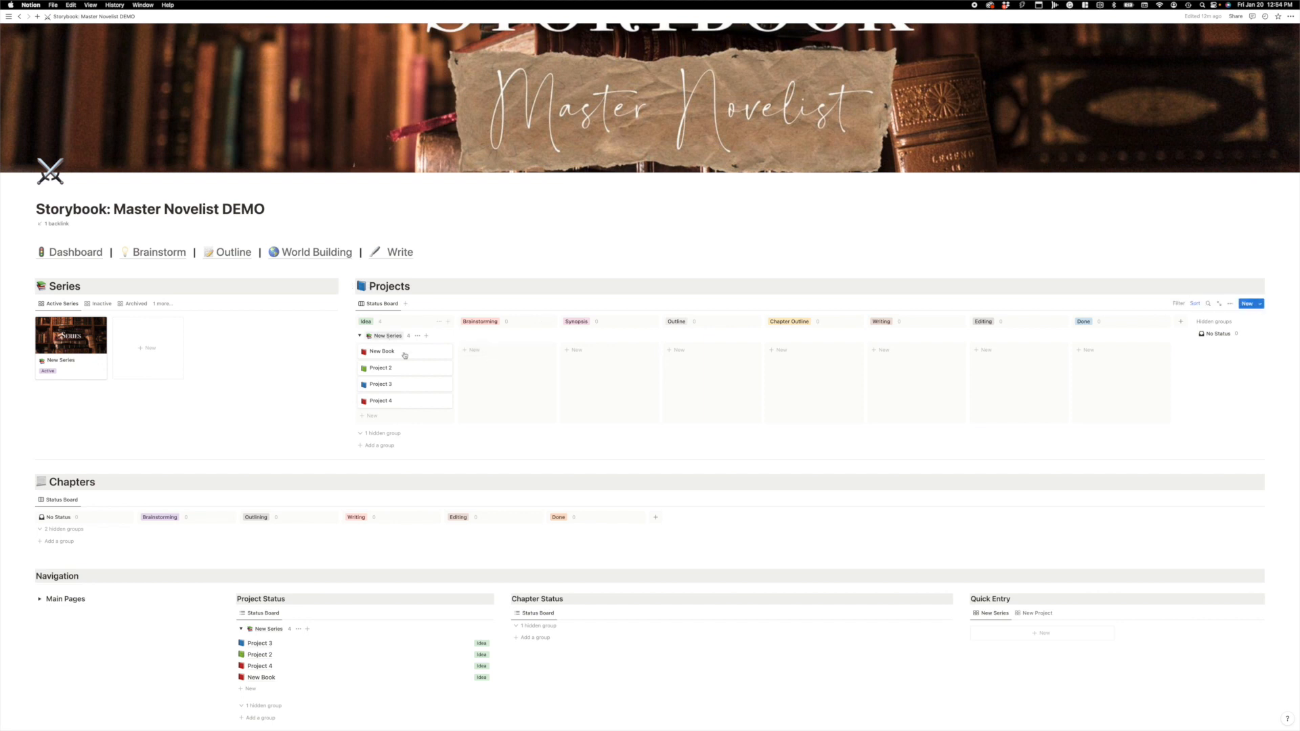
pyautogui.scroll(-1, 435, 368)
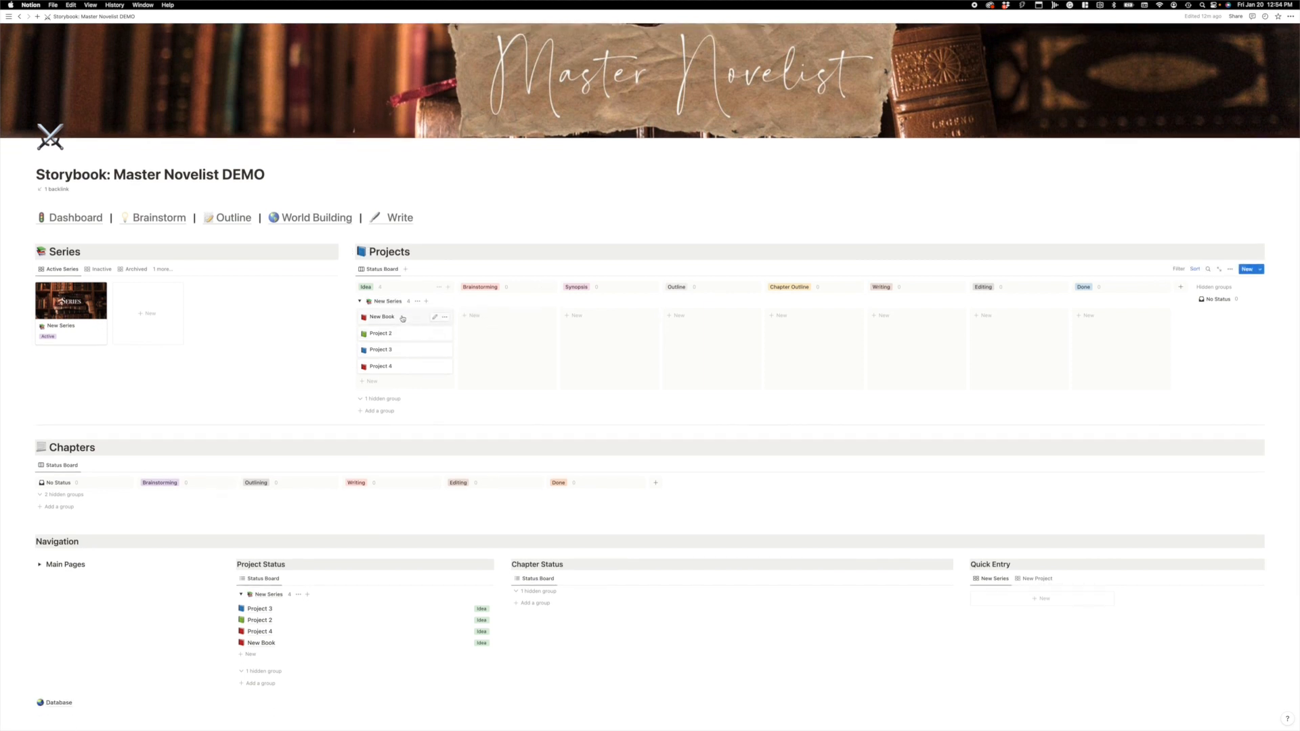
pyautogui.click(400, 317)
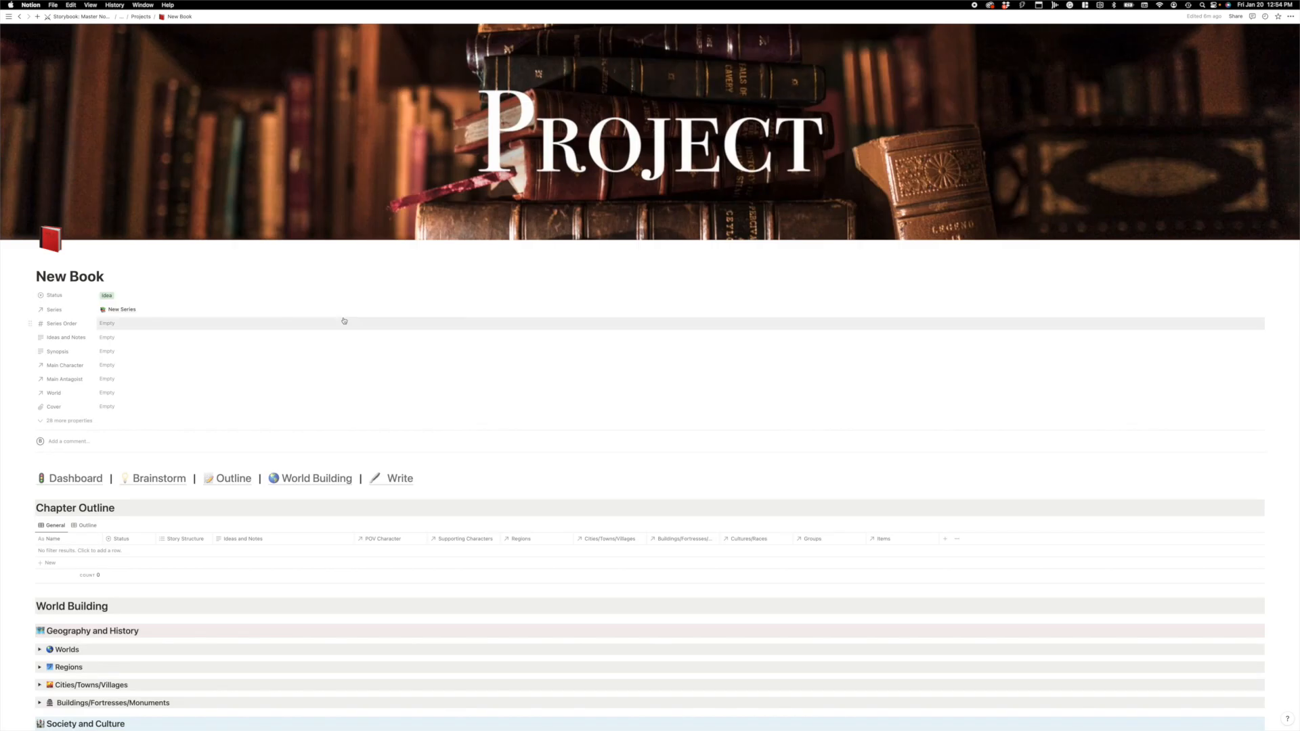
pyautogui.scroll(-2, 344, 320)
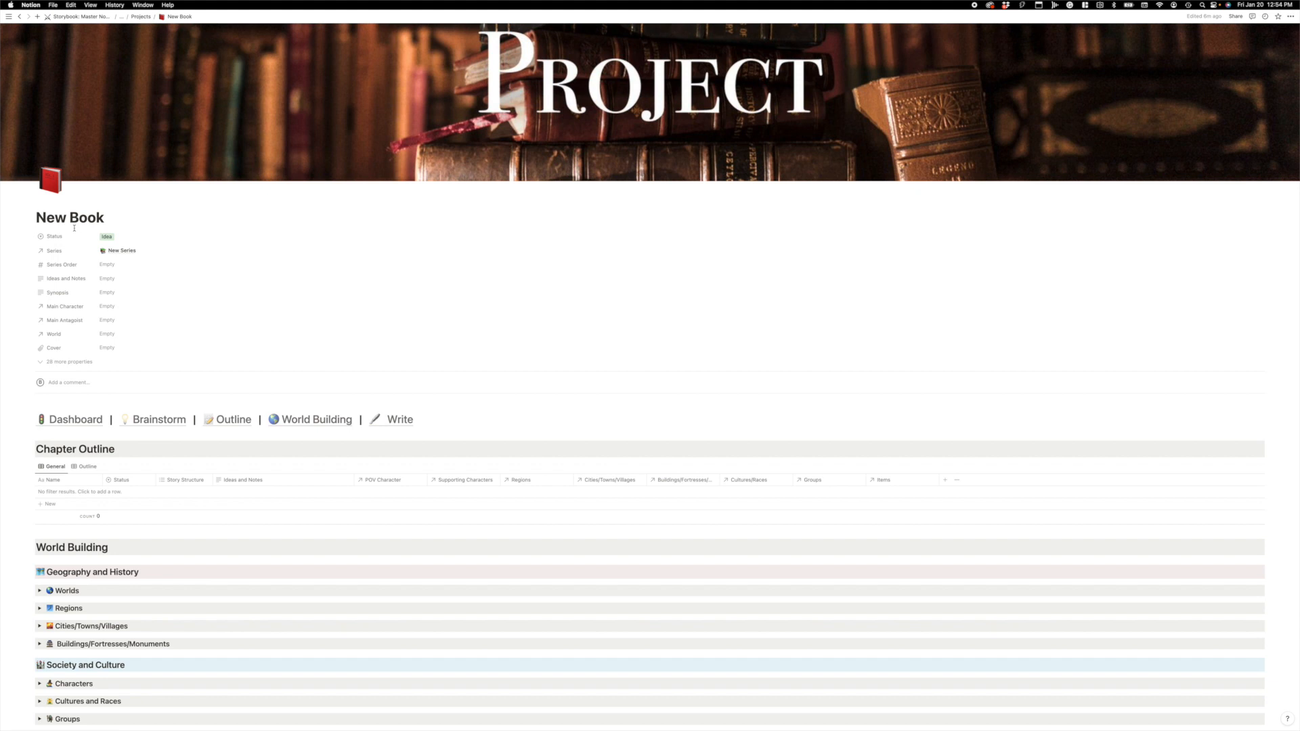
pyautogui.click(108, 265)
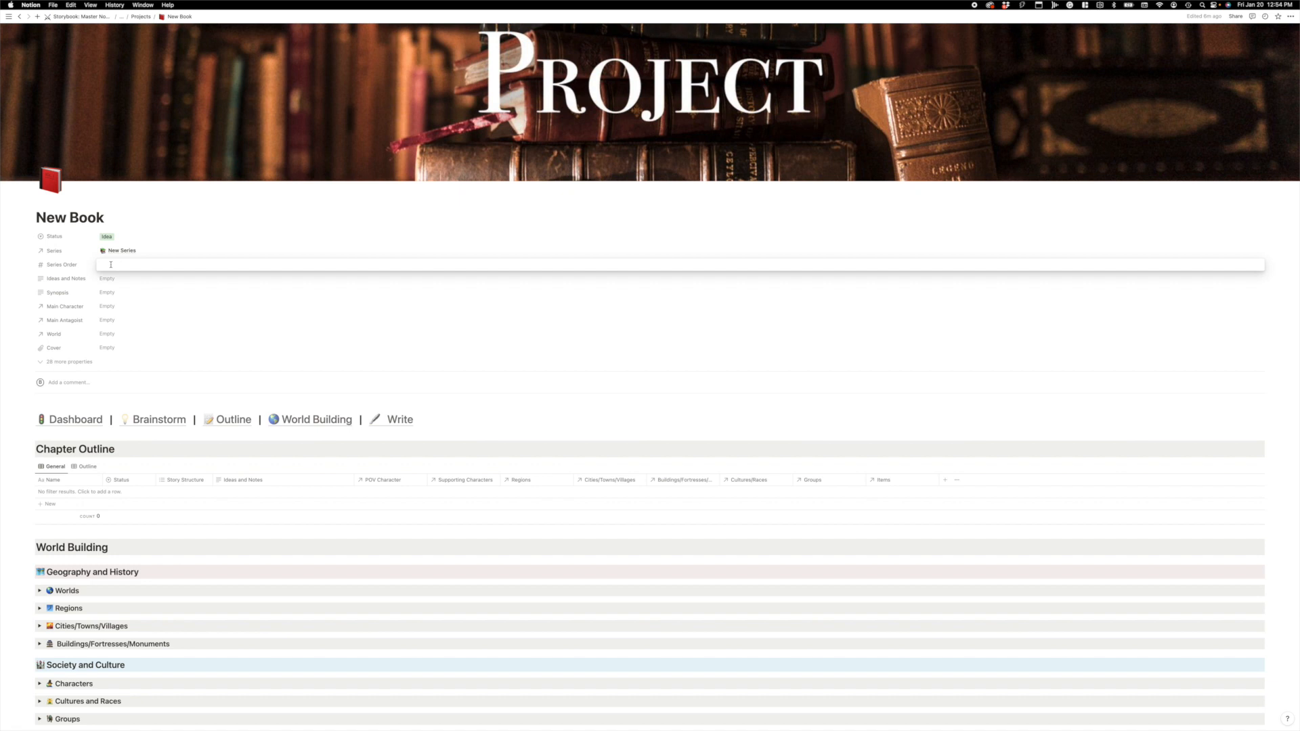
pyautogui.write('1')
pyautogui.press('Return')
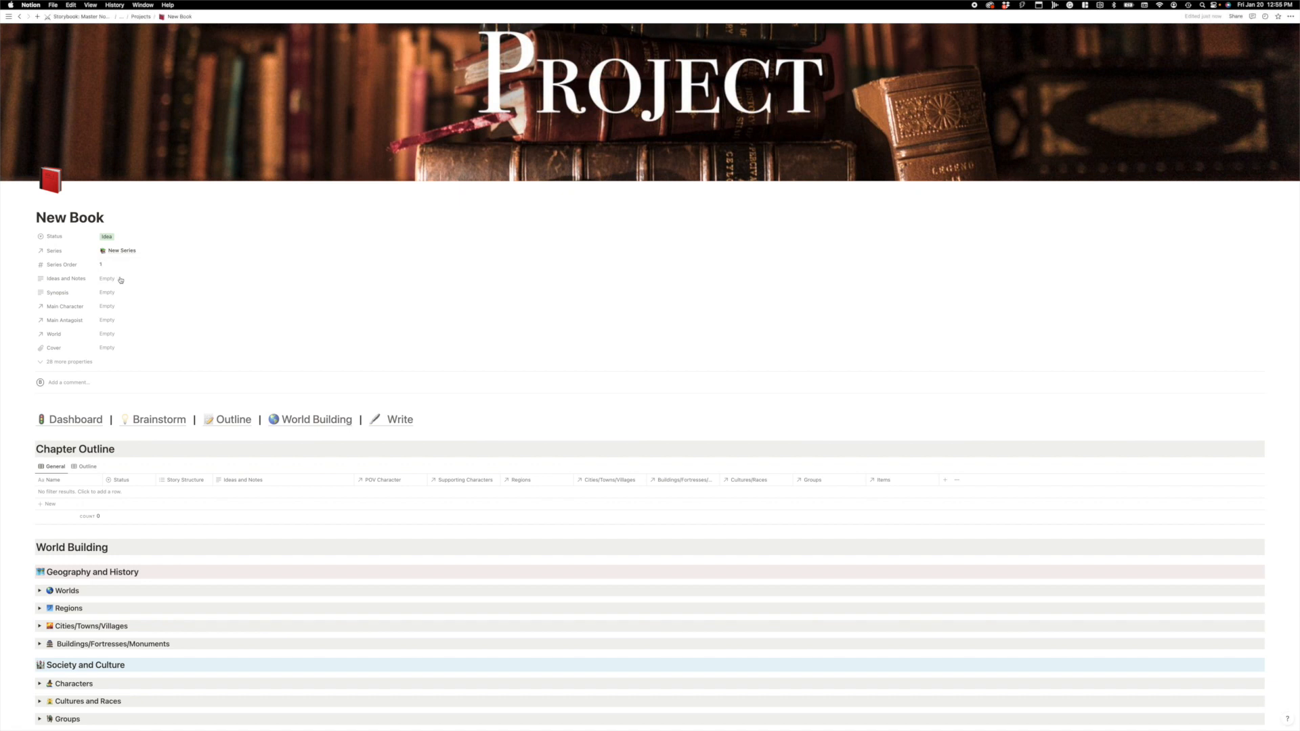
# Step: Link Character 1 as New Book's main character and Villain 1 as its main antagonist
pyautogui.click(115, 309)
pyautogui.click(125, 356)
pyautogui.click(78, 306)
pyautogui.click(109, 322)
pyautogui.click(118, 355)
pyautogui.click(86, 326)
# Step: Link World 1 in New Book's World property
pyautogui.click(109, 333)
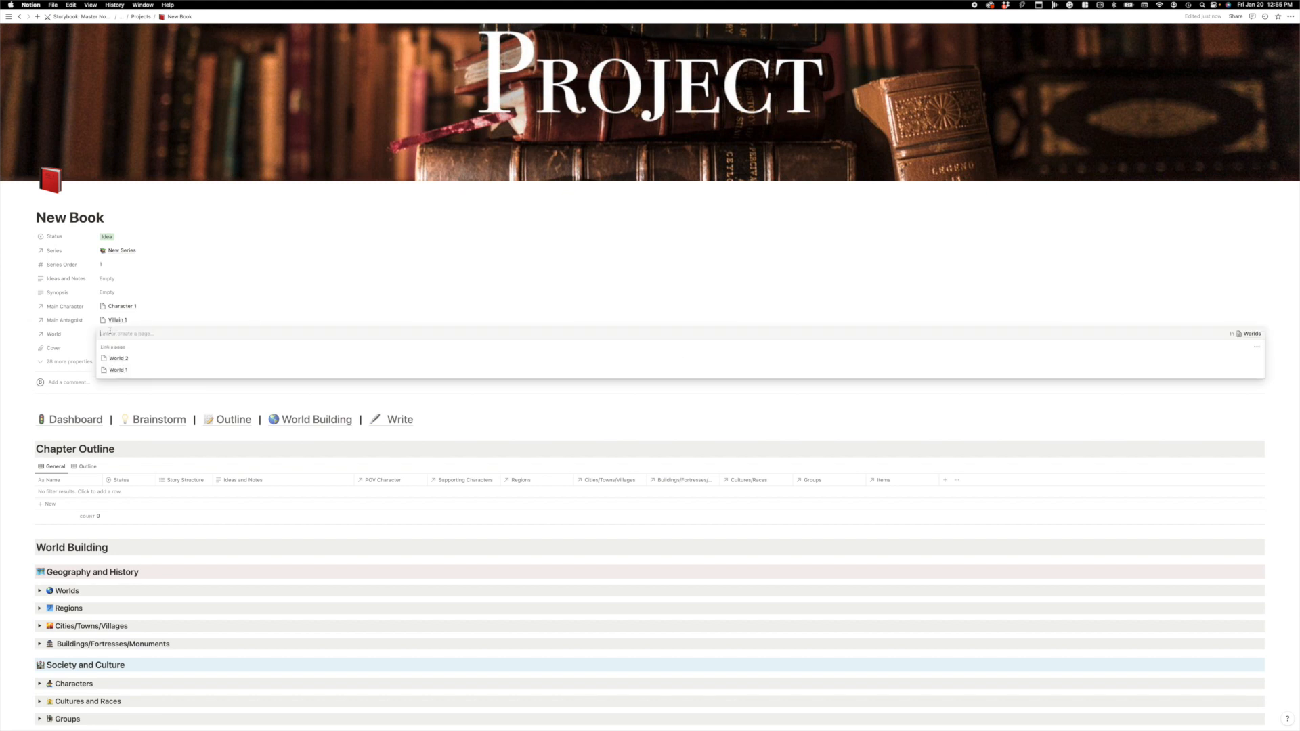
pyautogui.click(119, 370)
pyautogui.click(19, 370)
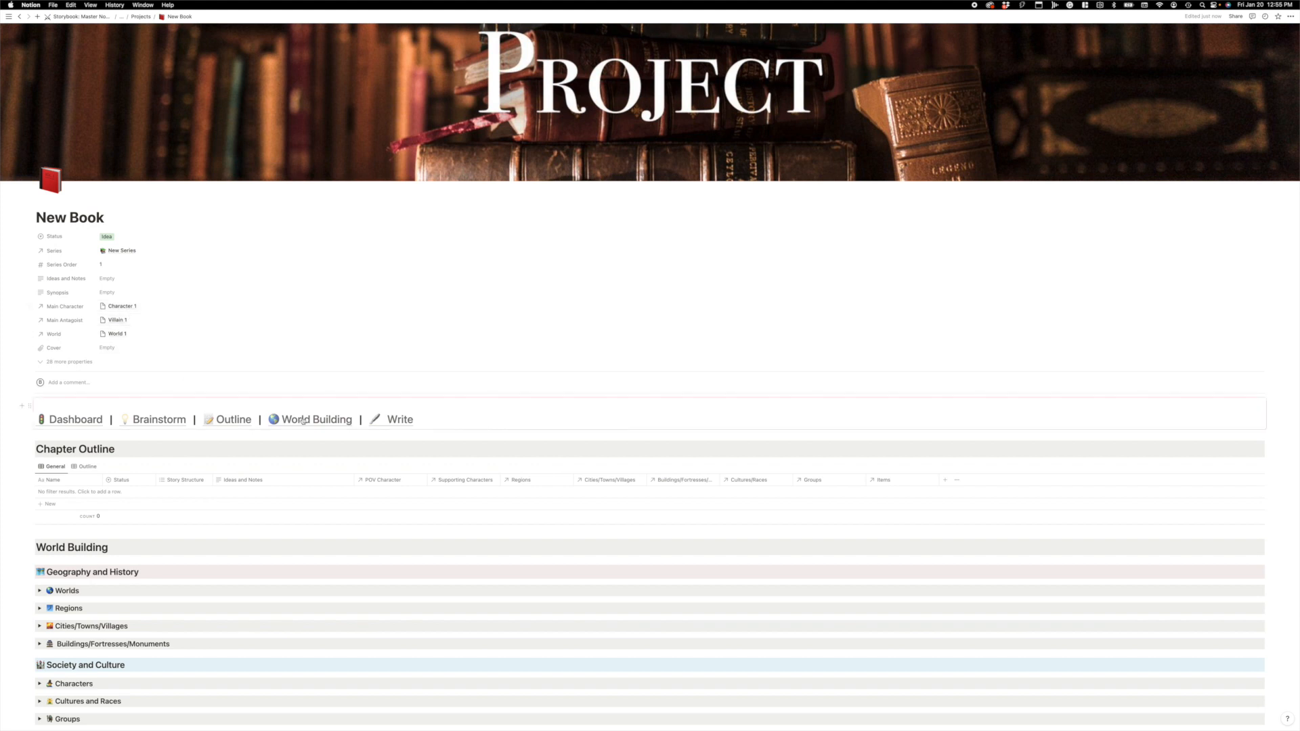
# Step: Compare the General and Outline views of New Book's Chapter Outline and open the General view's options
pyautogui.scroll(-1, 130, 336)
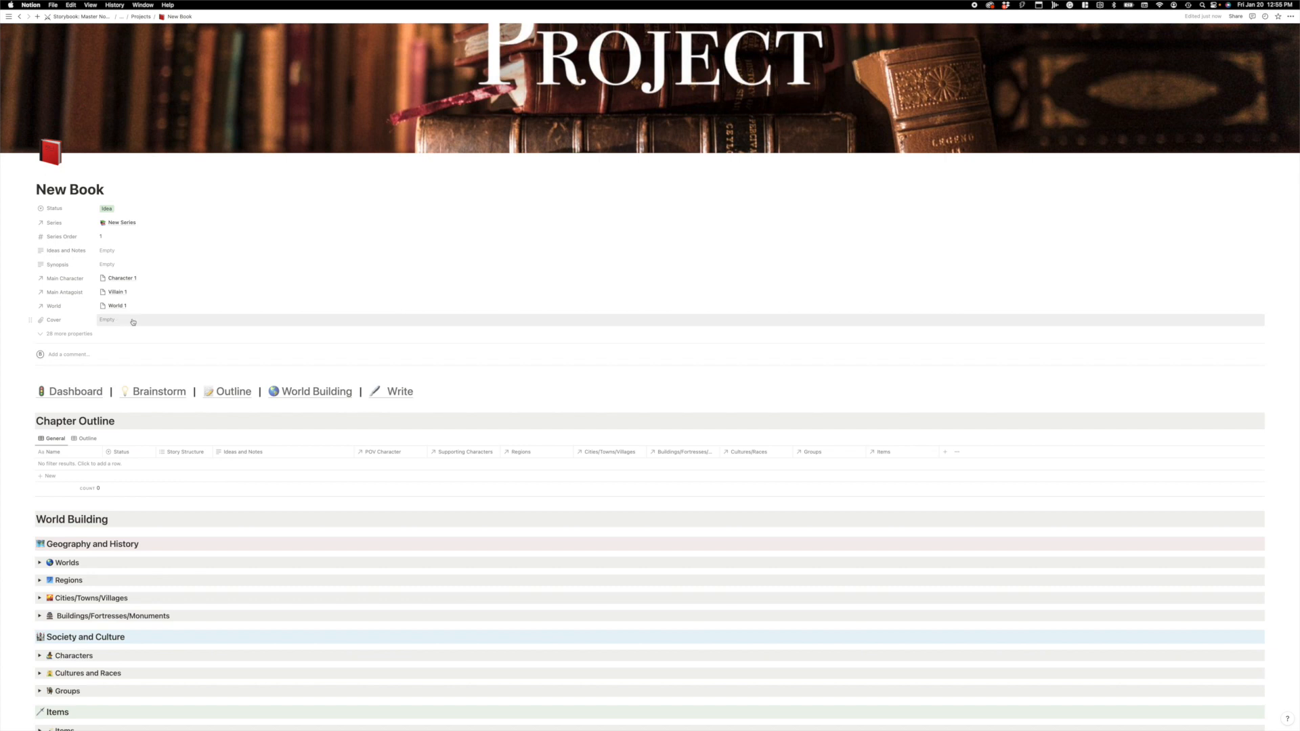
pyautogui.scroll(-3, 133, 322)
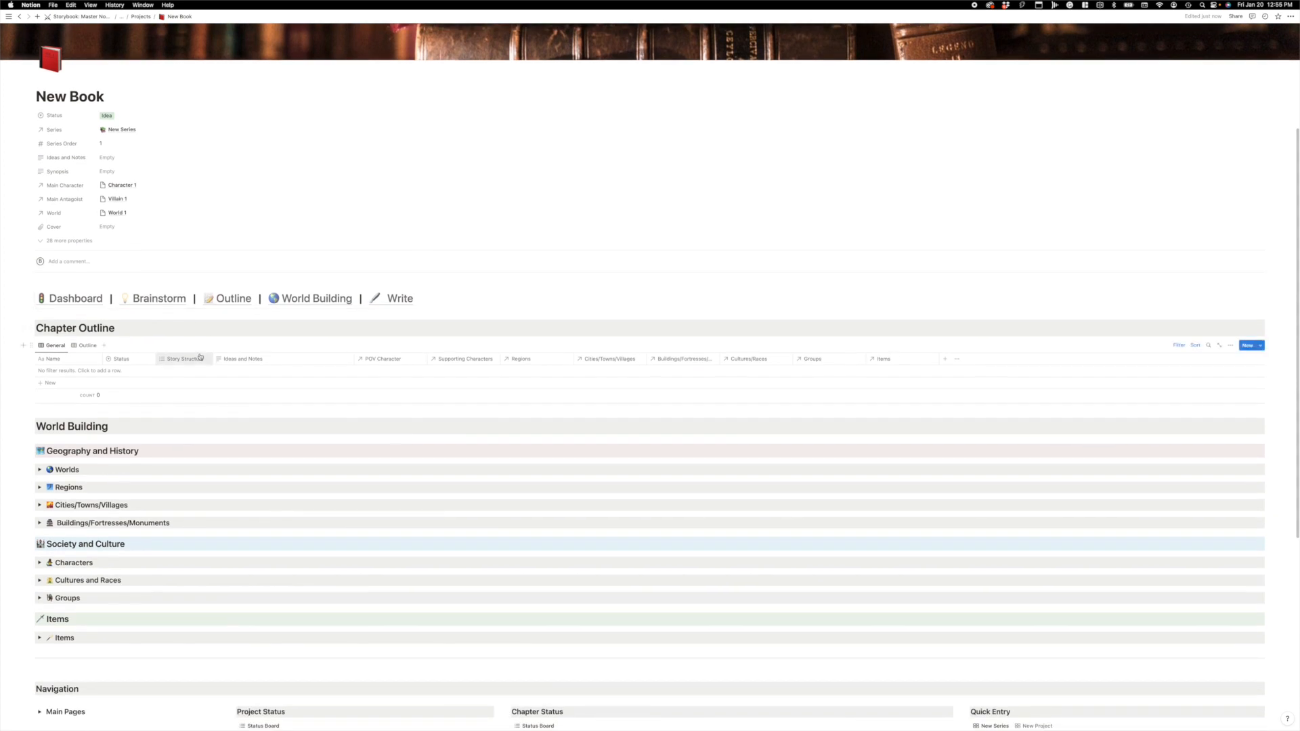
pyautogui.scroll(-1, 197, 352)
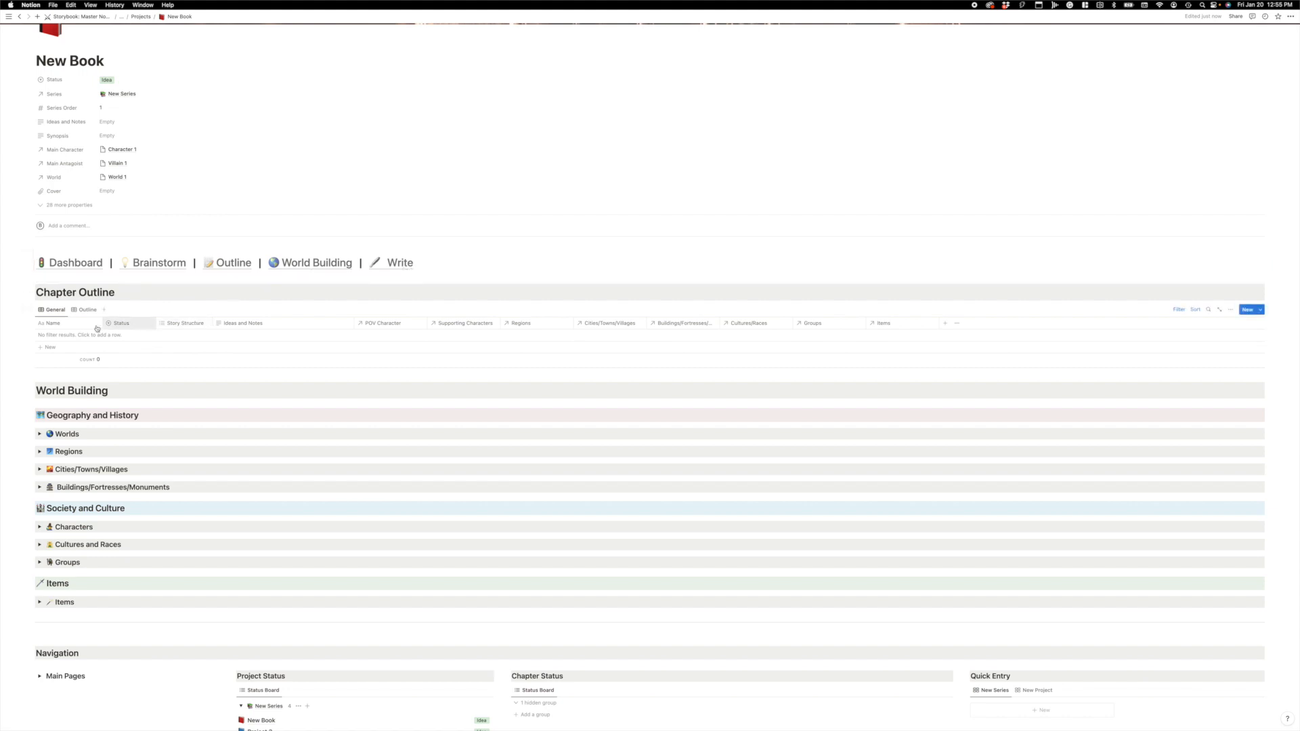
pyautogui.scroll(-1, 71, 325)
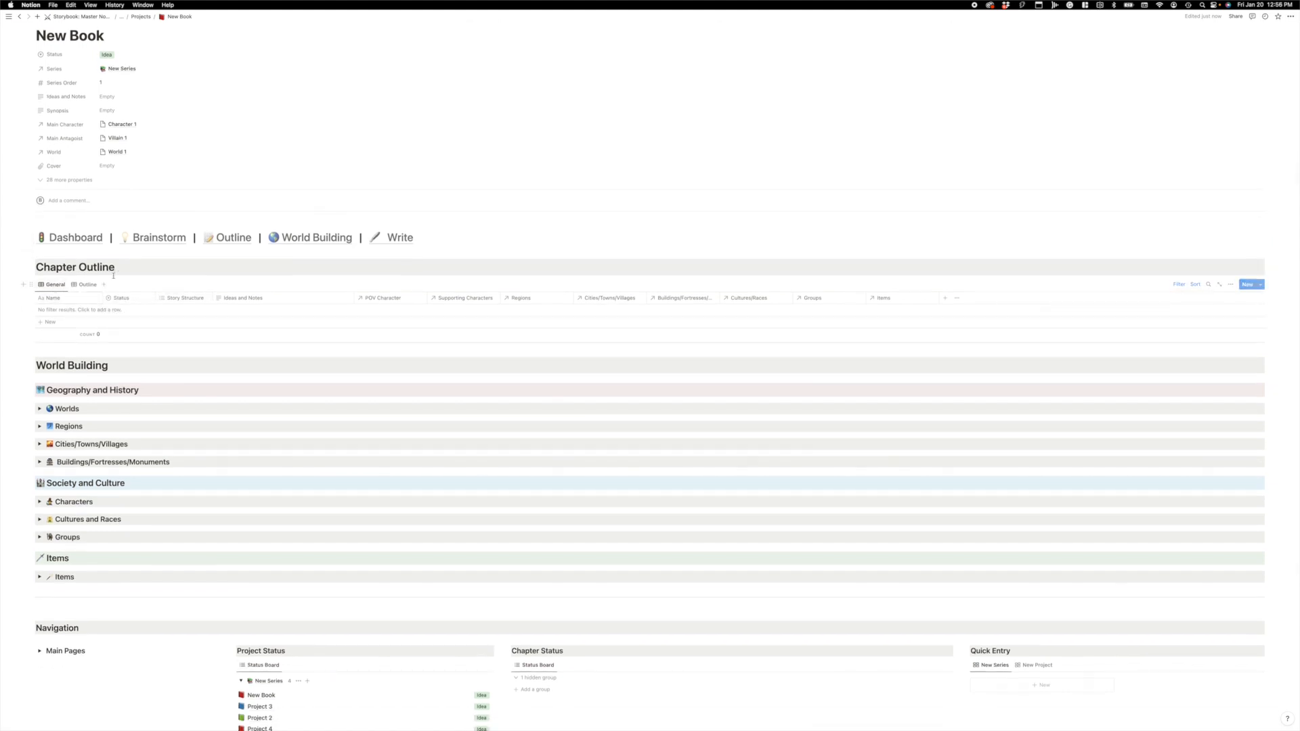
pyautogui.click(88, 285)
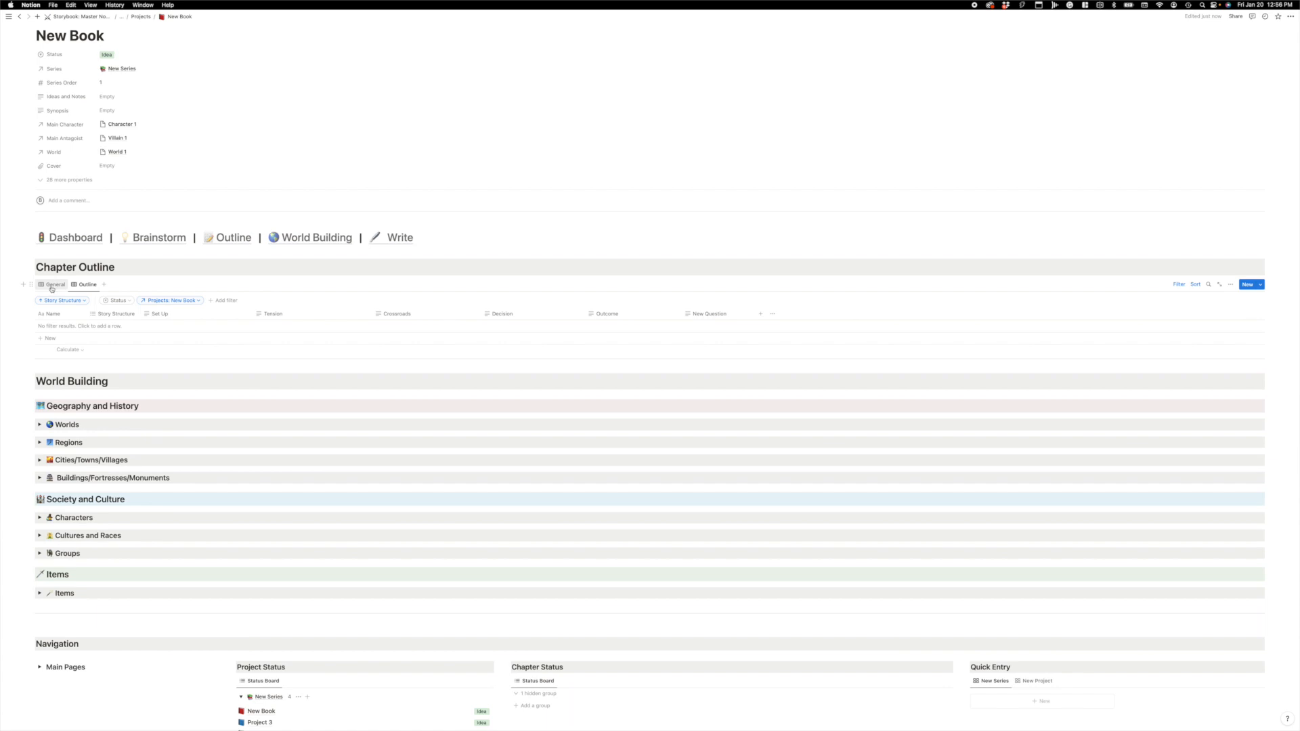
pyautogui.click(51, 287)
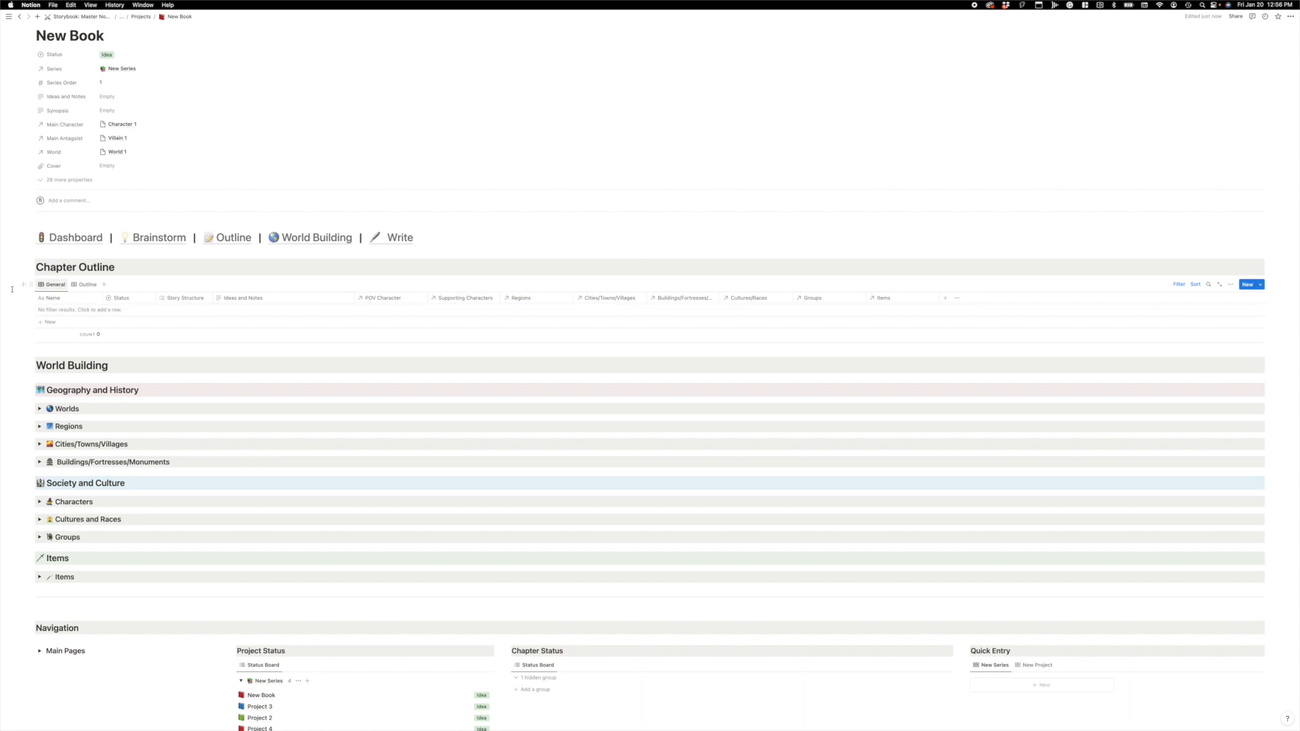
pyautogui.click(84, 285)
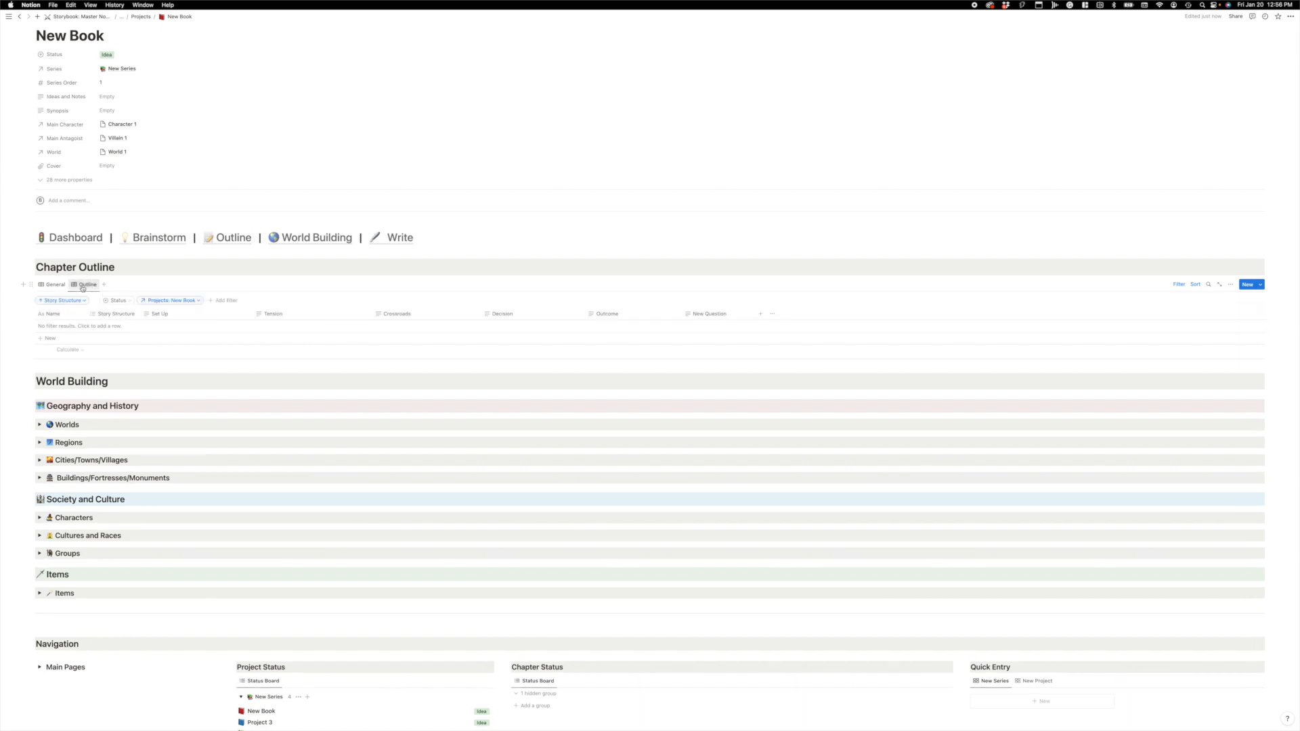
pyautogui.click(55, 285)
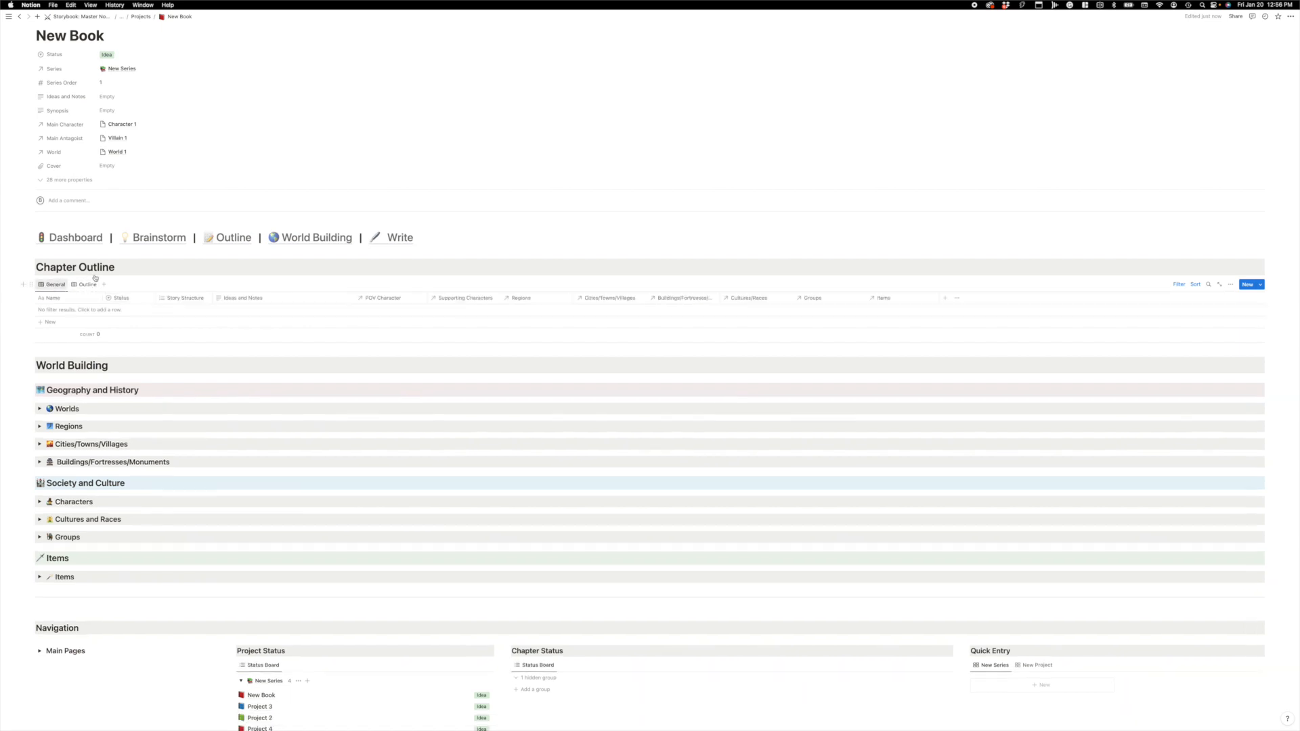
pyautogui.click(1230, 285)
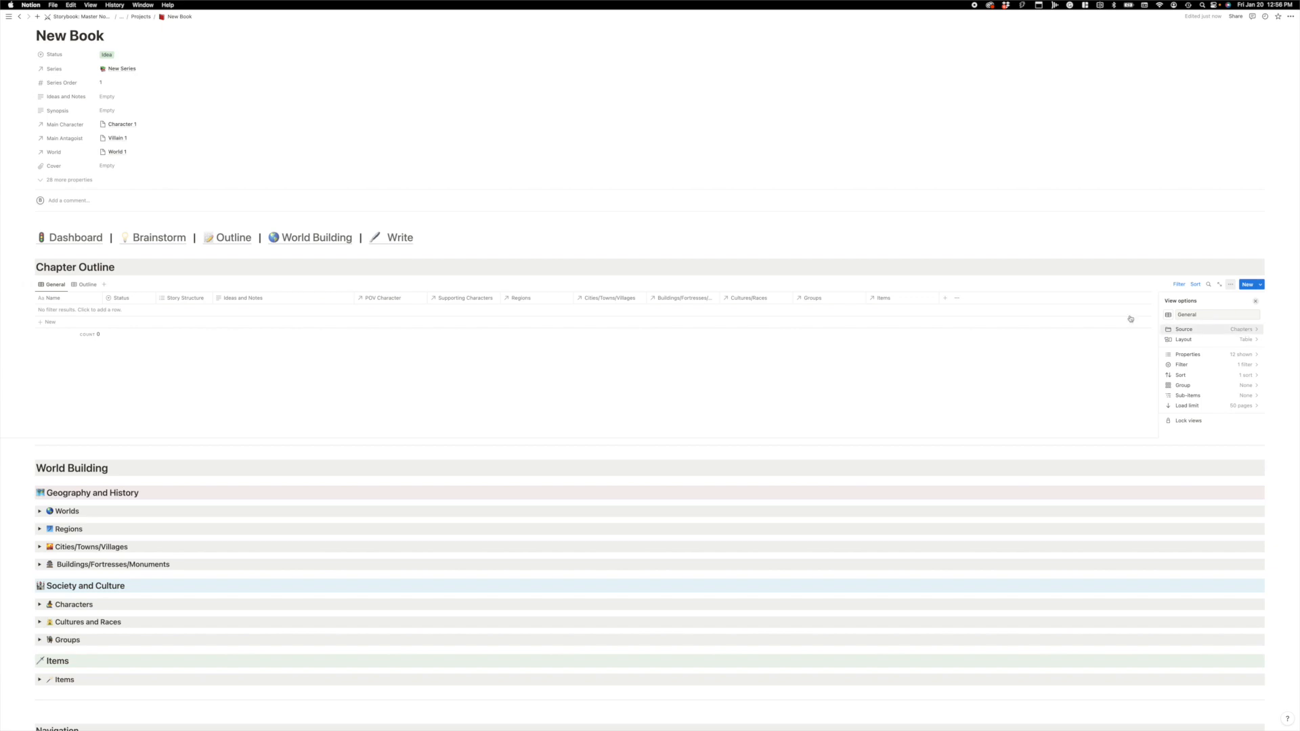
# Step: Add Chapter 1 and Chapter 2 to New Book's Chapter Outline in its Outline view
pyautogui.click(86, 285)
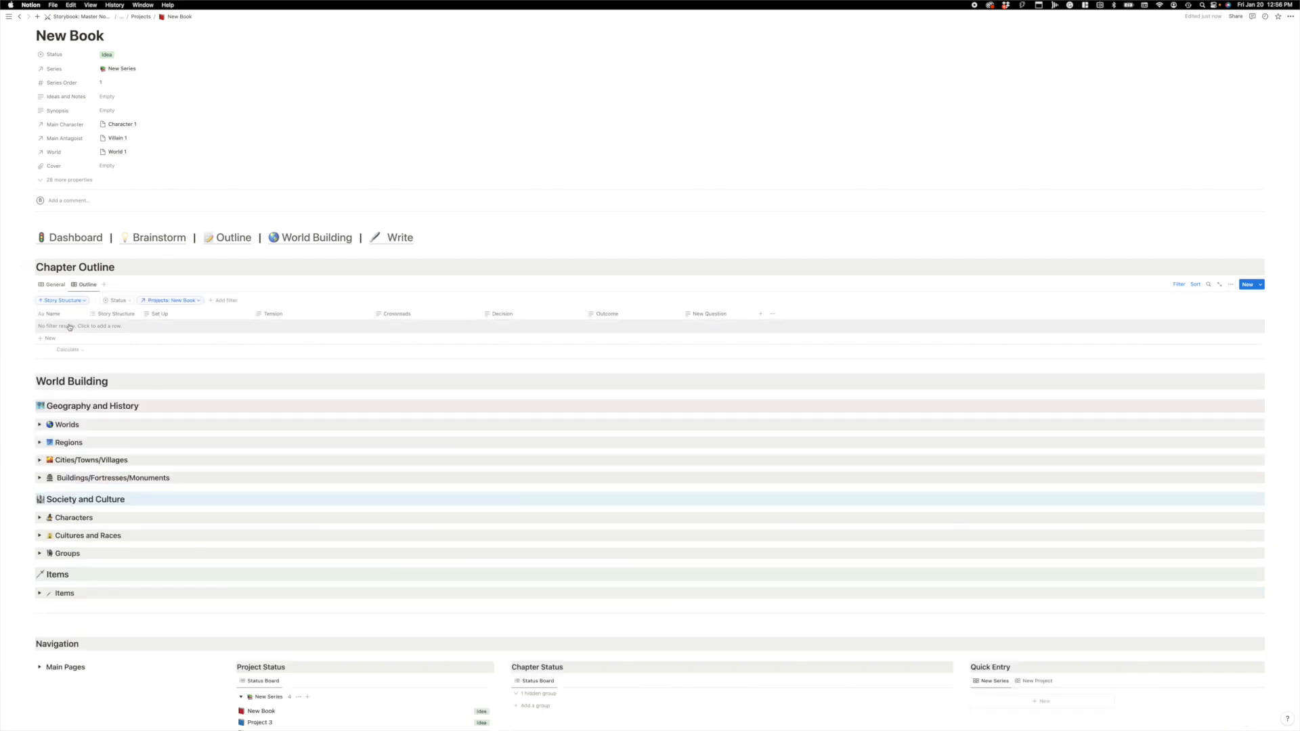
pyautogui.scroll(1, 69, 327)
pyautogui.click(63, 357)
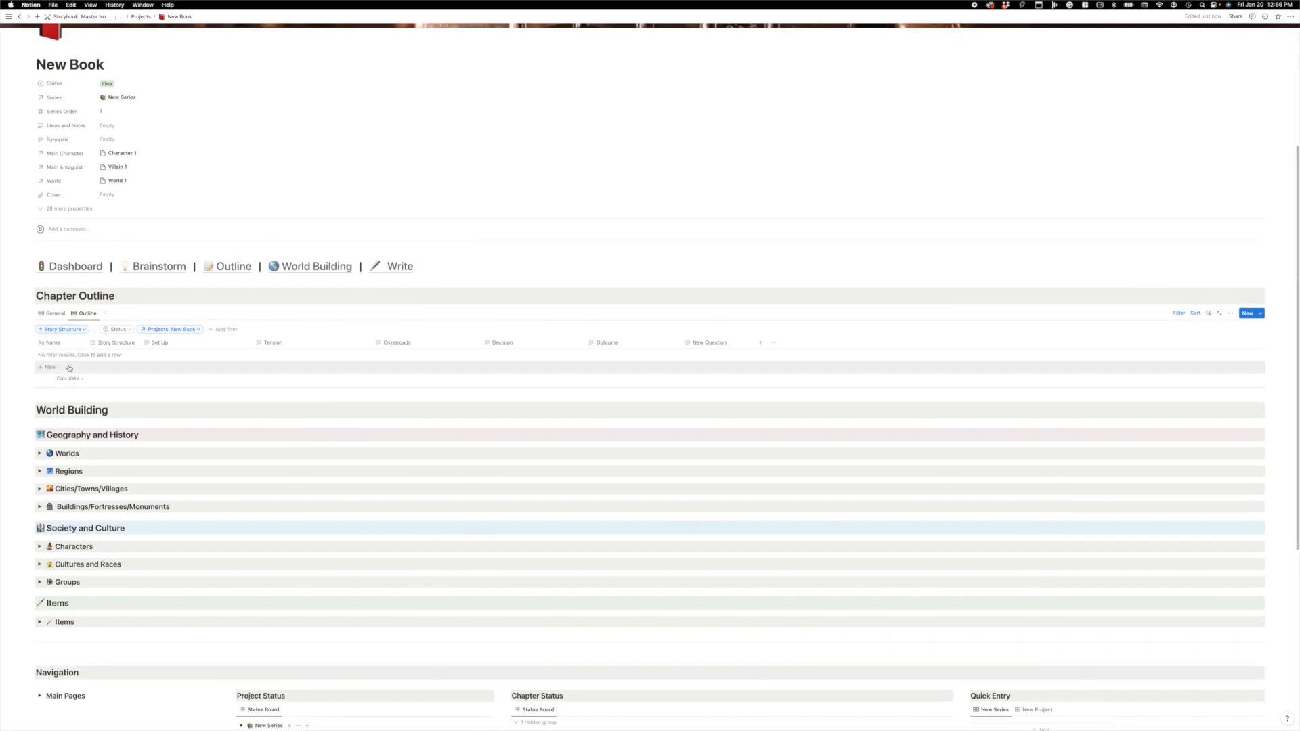
pyautogui.write('Chapter 1')
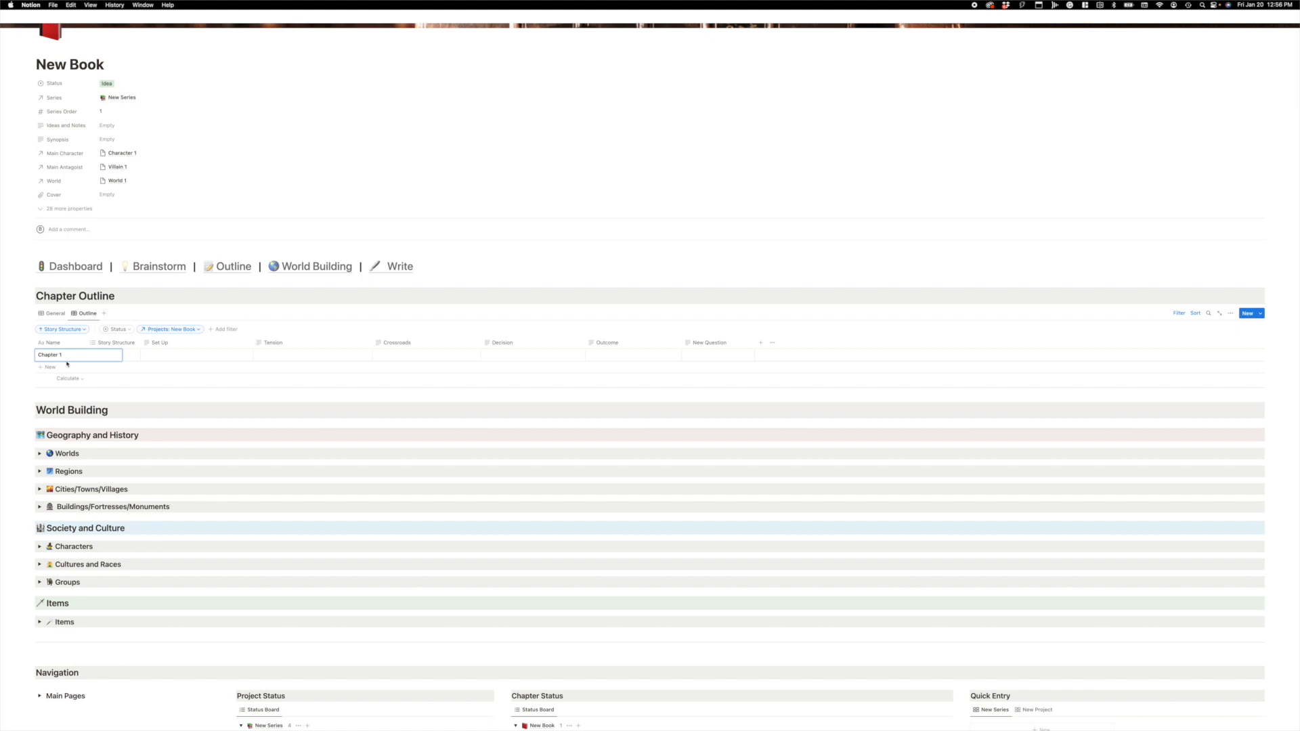
pyautogui.press('Return')
pyautogui.press('Return')
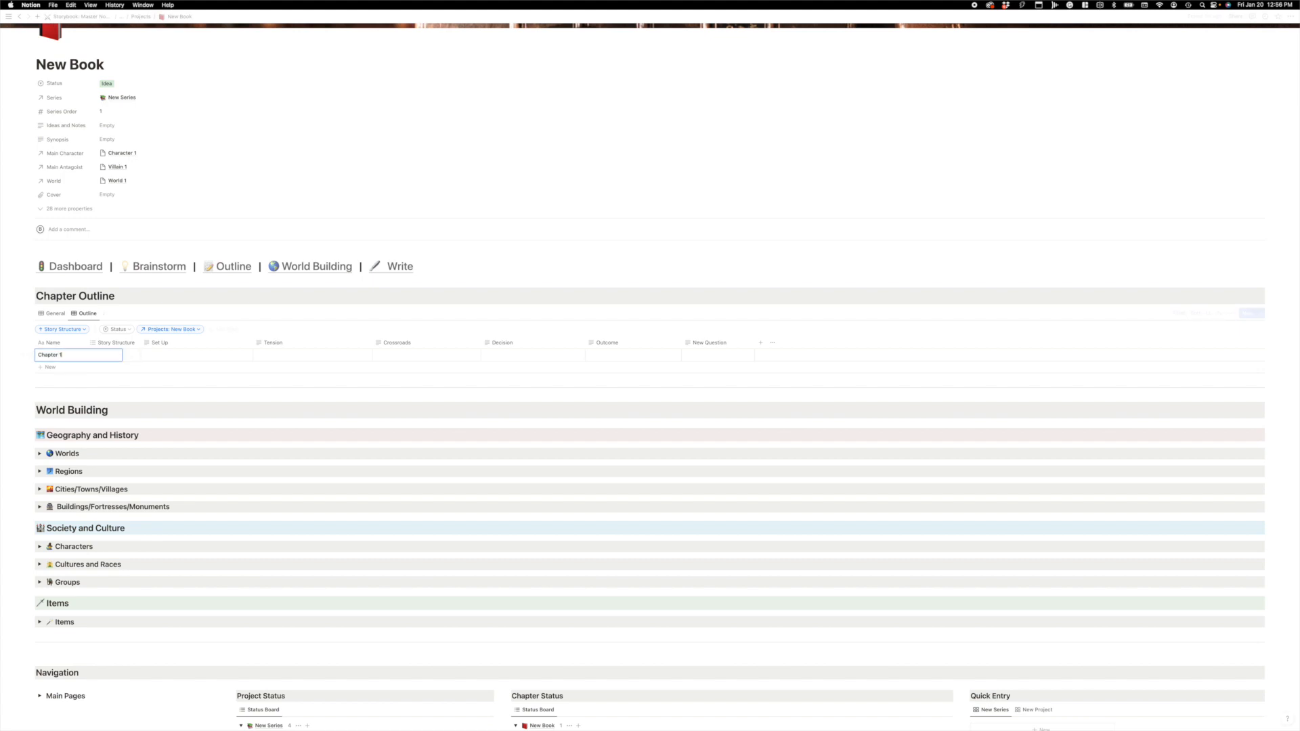
pyautogui.press('Return')
pyautogui.hotkey('shift', 'Return')
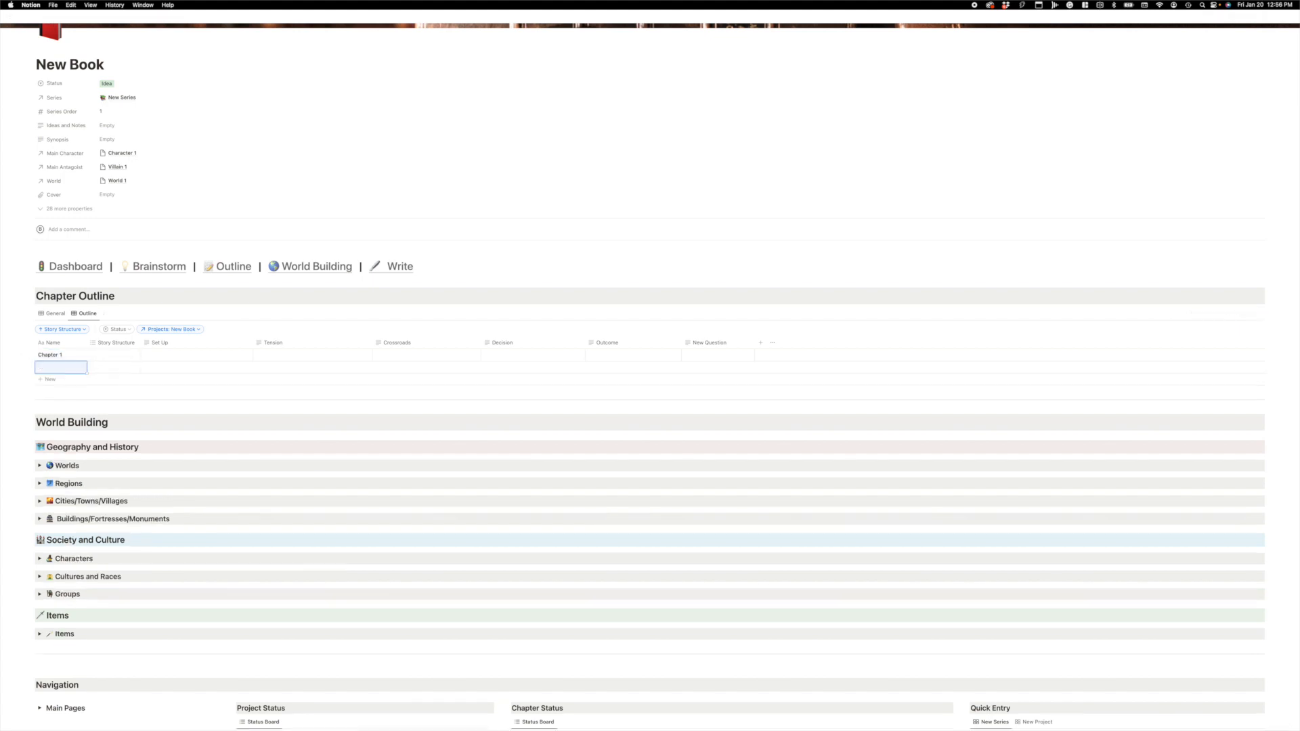
pyautogui.write('Chapter 2')
pyautogui.press('Return')
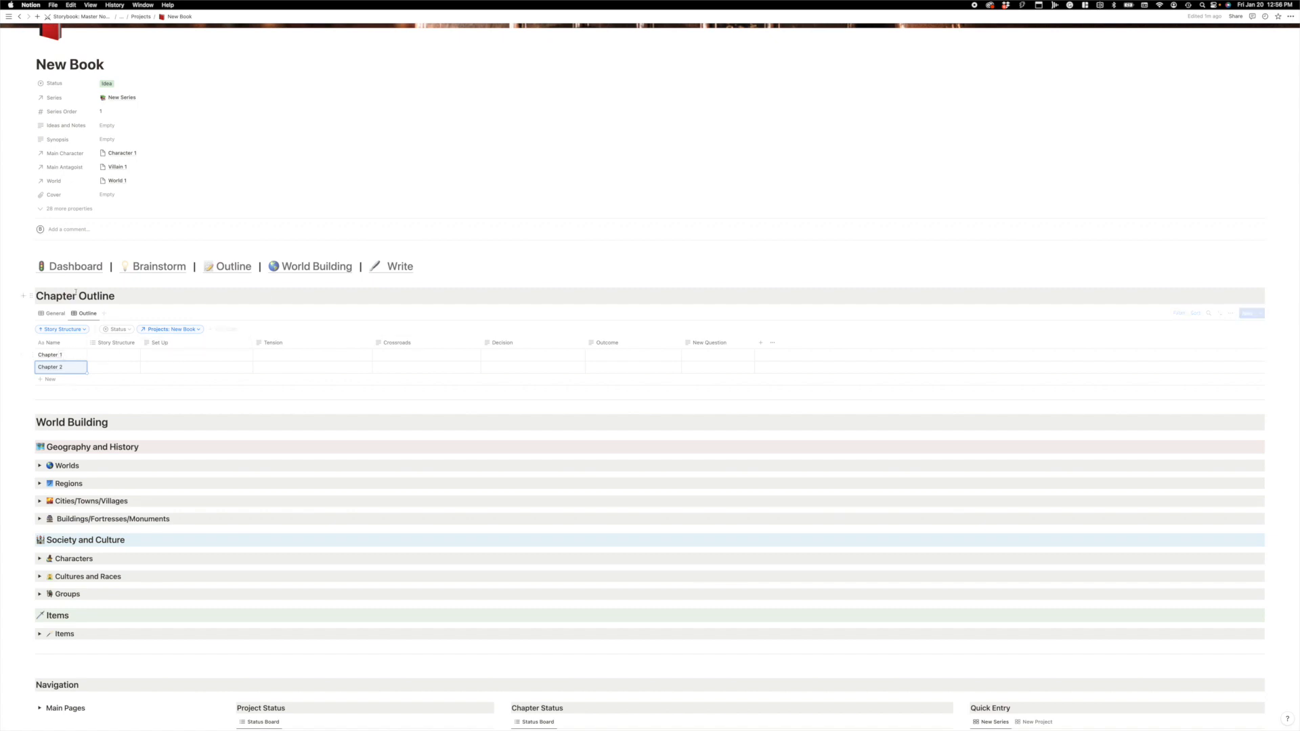
# Step: Review the chapters in the General view and examine the World Building sections, including the contents of Worlds
pyautogui.click(54, 313)
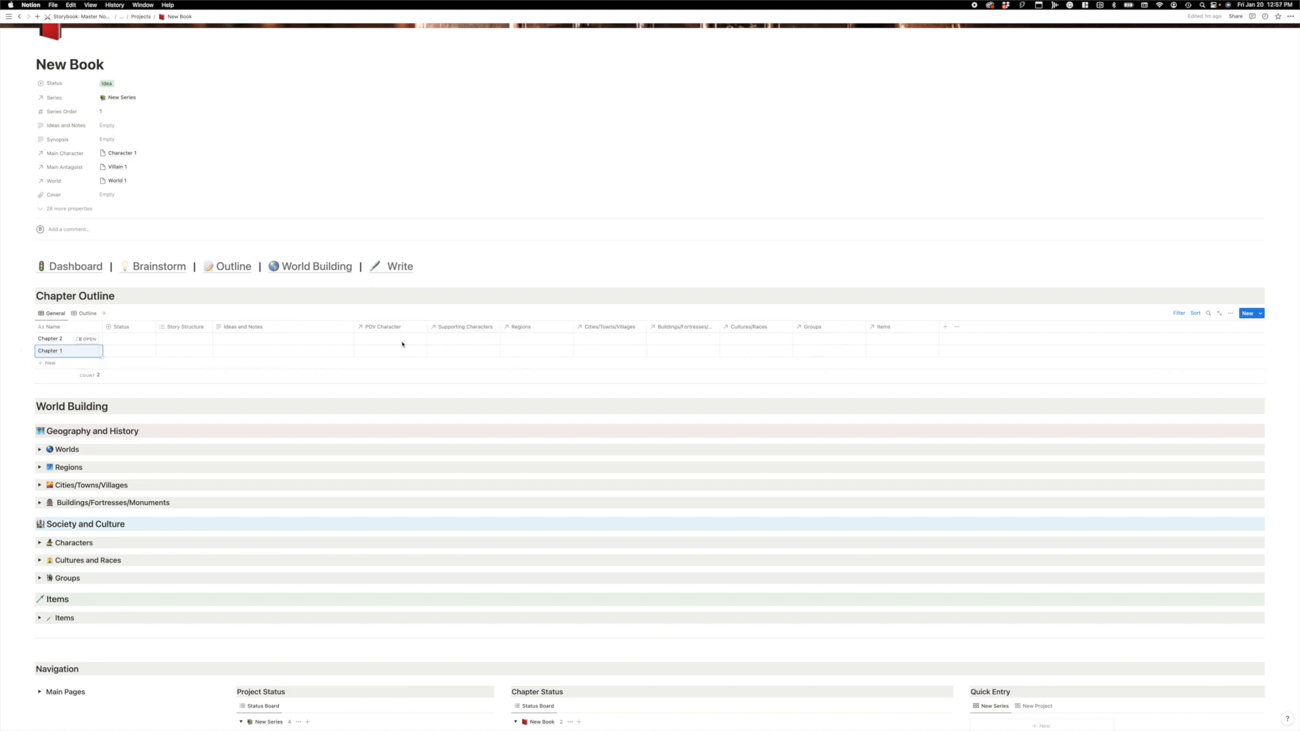
pyautogui.scroll(-1, 328, 354)
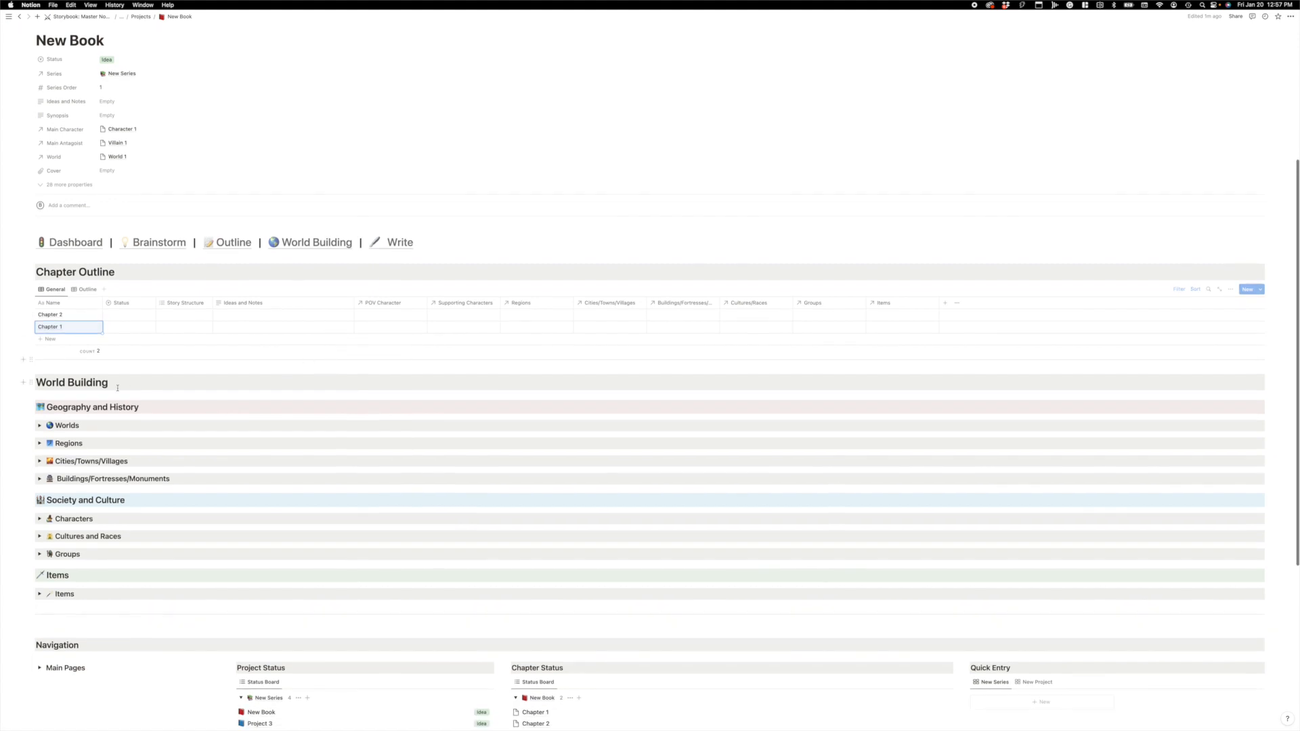
pyautogui.scroll(-2, 107, 402)
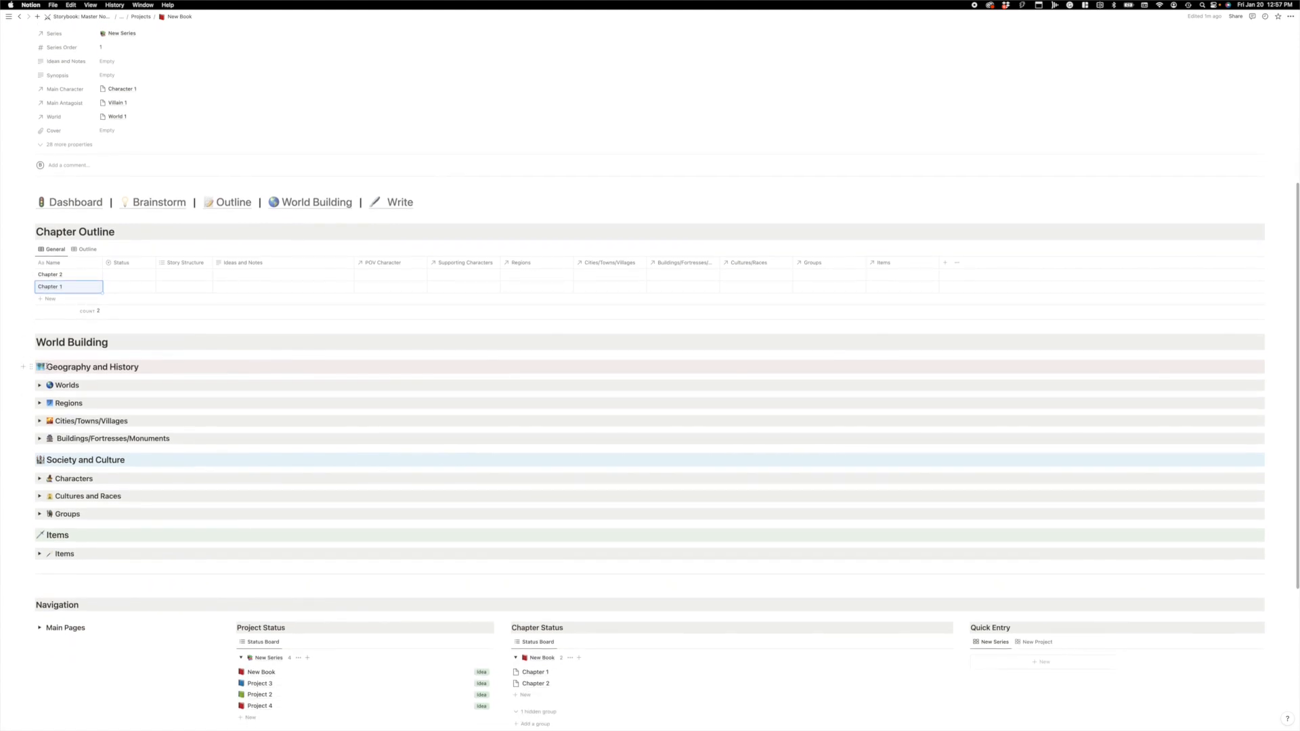
pyautogui.click(40, 385)
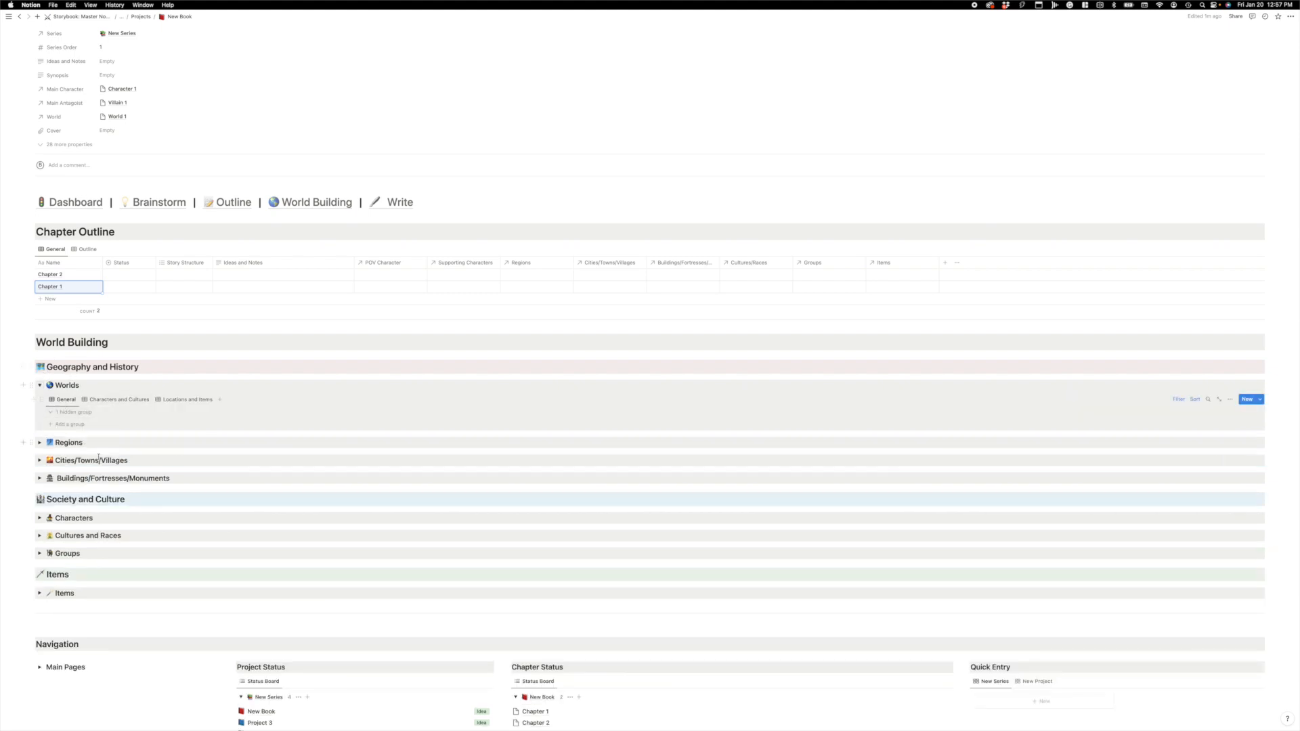
pyautogui.scroll(-1, 101, 474)
pyautogui.scroll(-1, 107, 486)
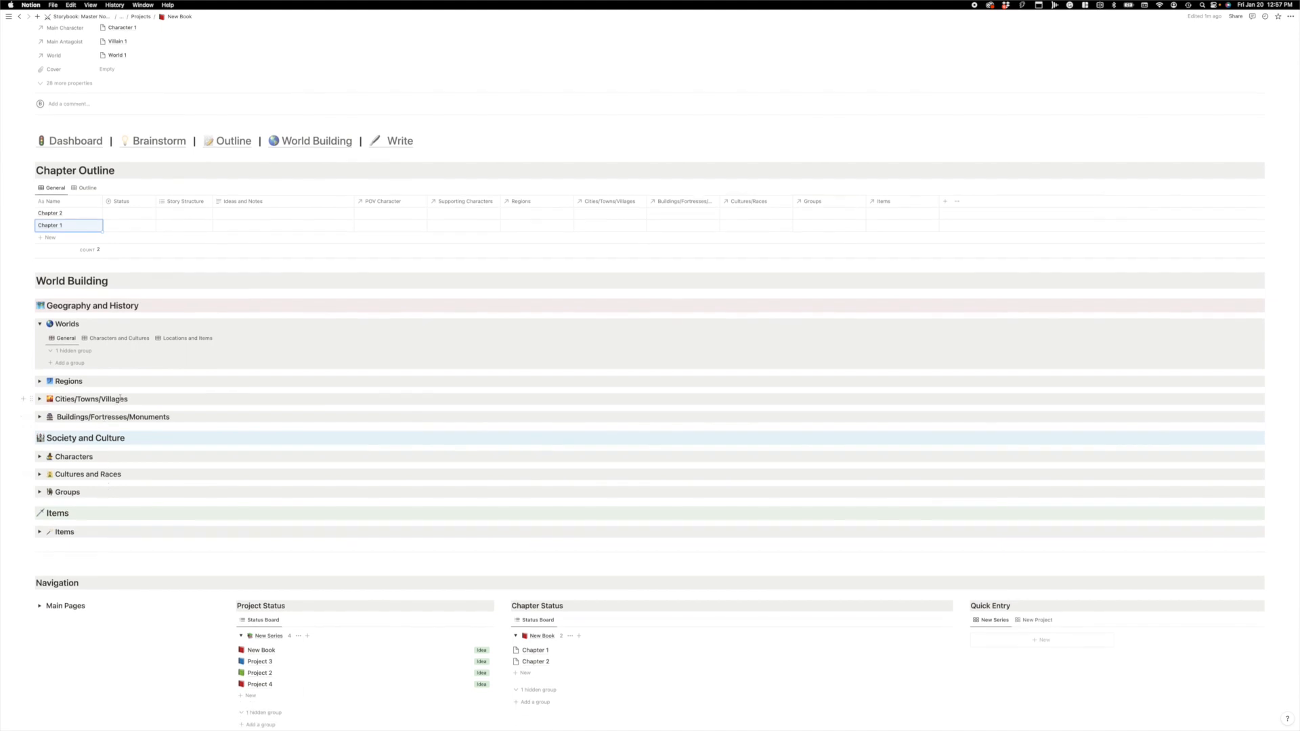
pyautogui.click(40, 323)
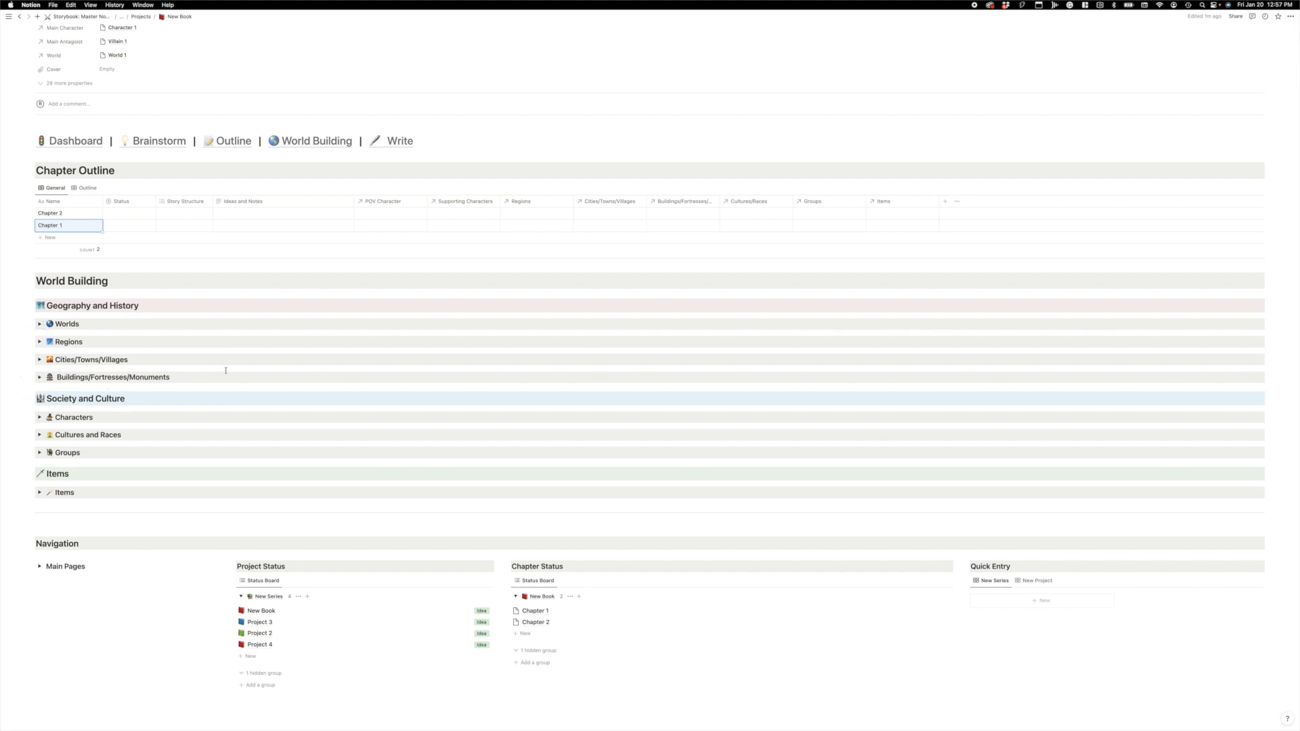
pyautogui.scroll(1, 227, 370)
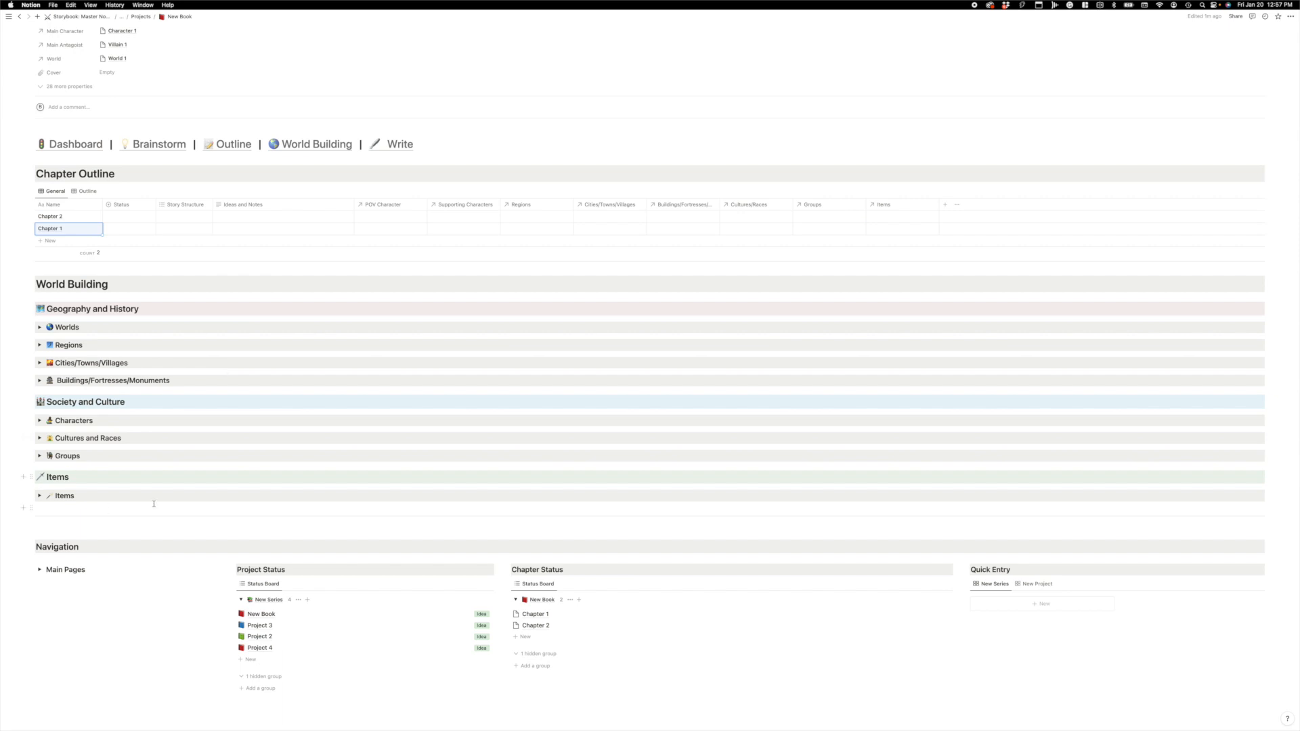
# Step: Expand the Main Pages list in New Book's Navigation section
pyautogui.scroll(-5, 230, 437)
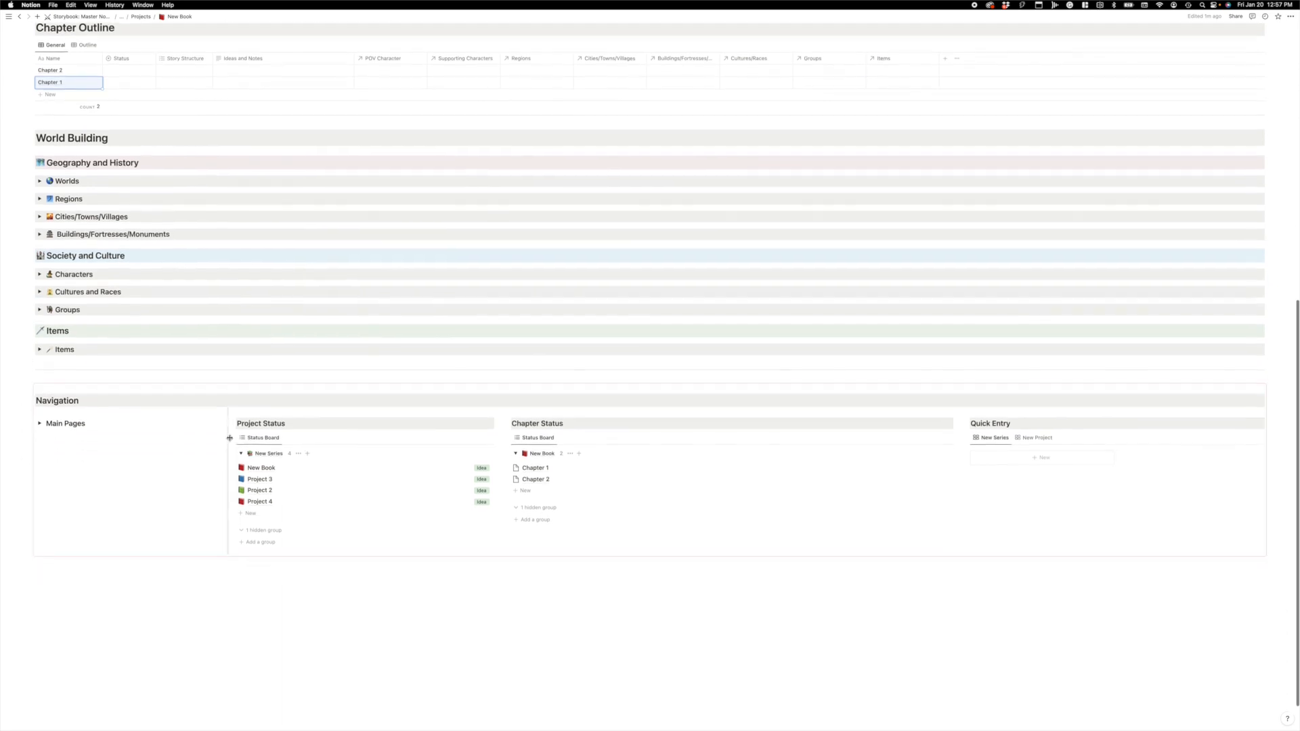
pyautogui.click(40, 413)
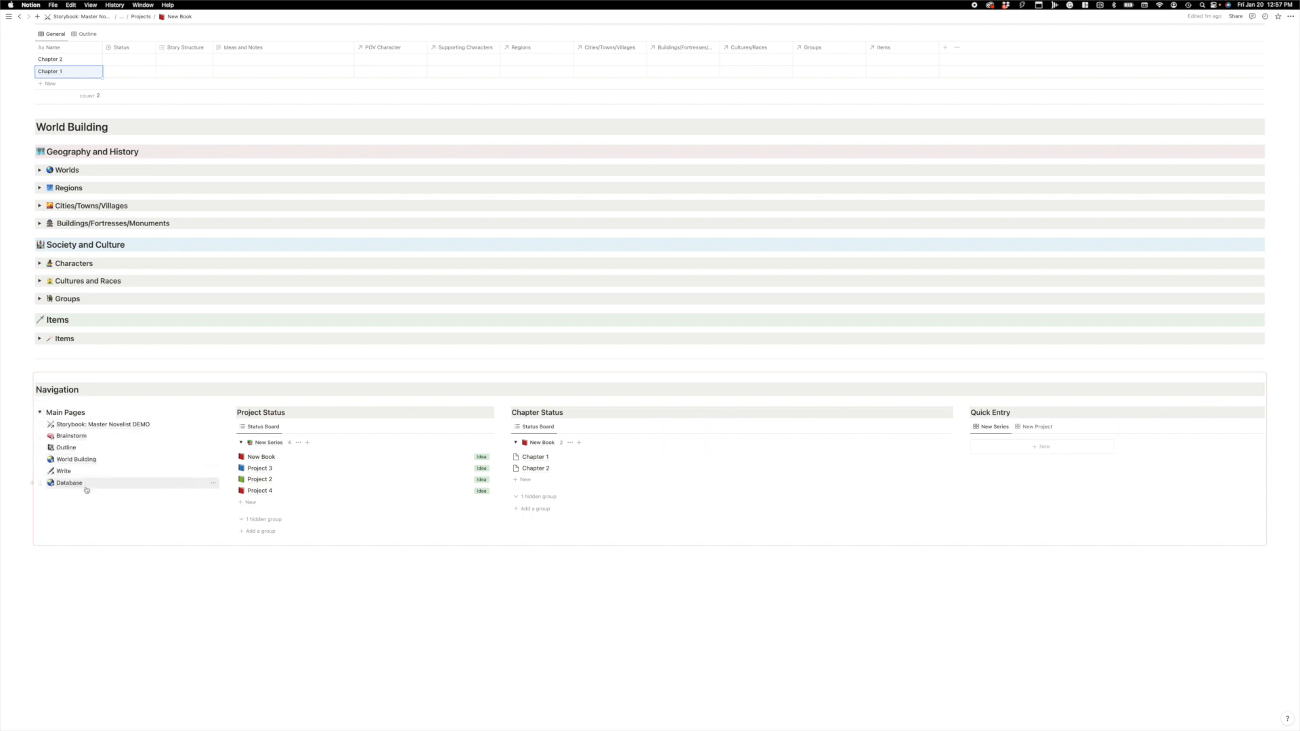
pyautogui.scroll(10, 375, 455)
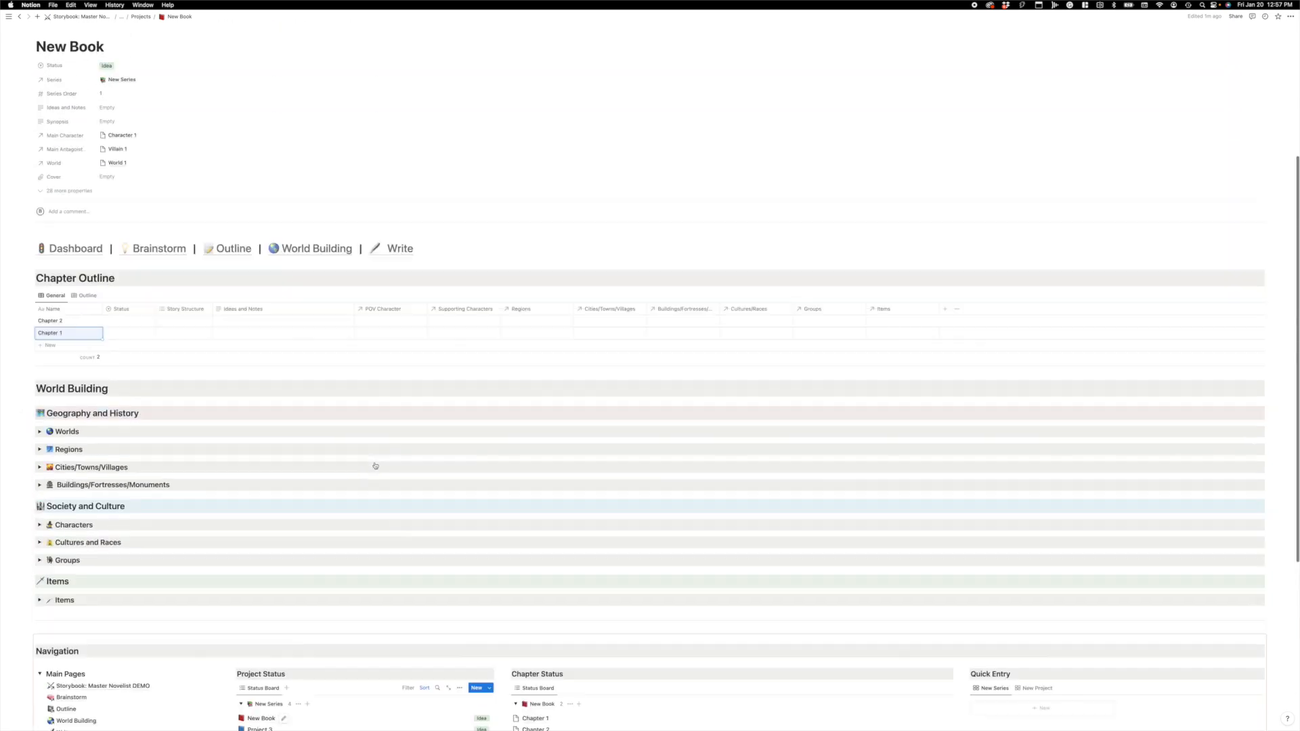
pyautogui.scroll(5, 374, 462)
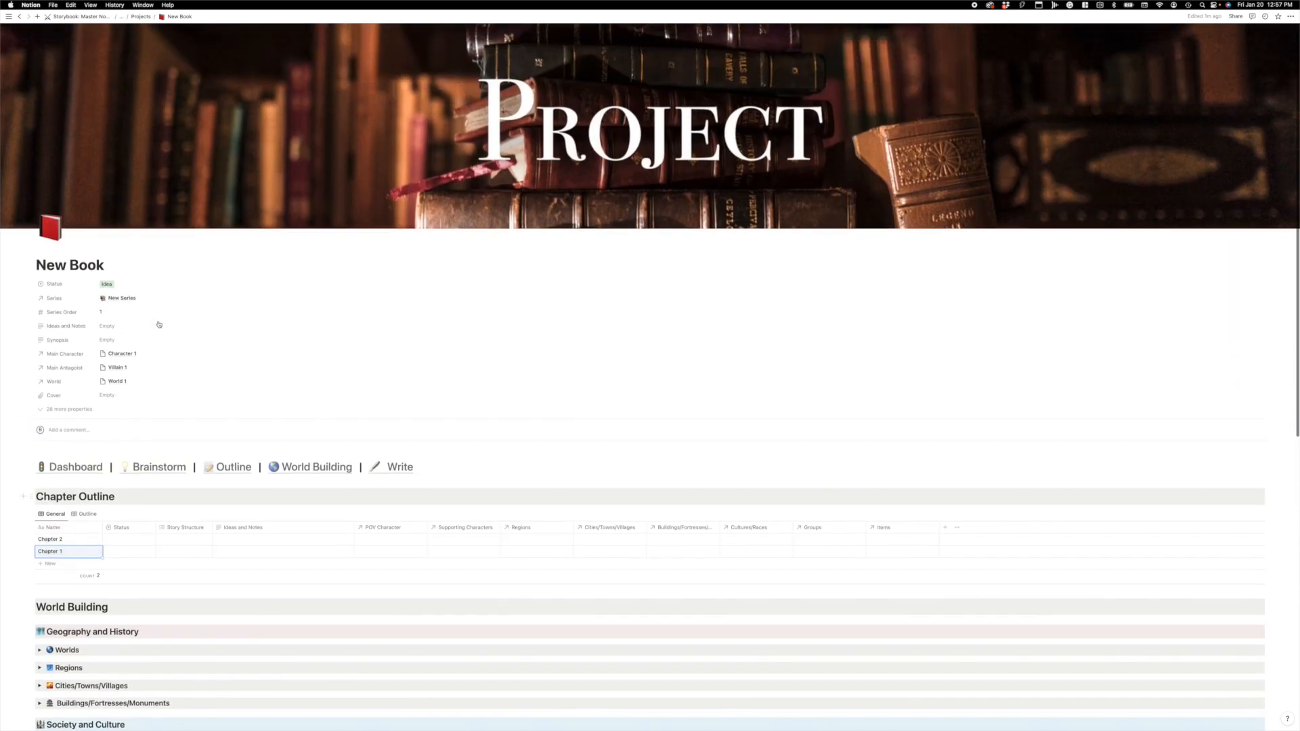
# Step: Go to the Dashboard page and look over its Series, Projects and Chapters boards
pyautogui.click(81, 468)
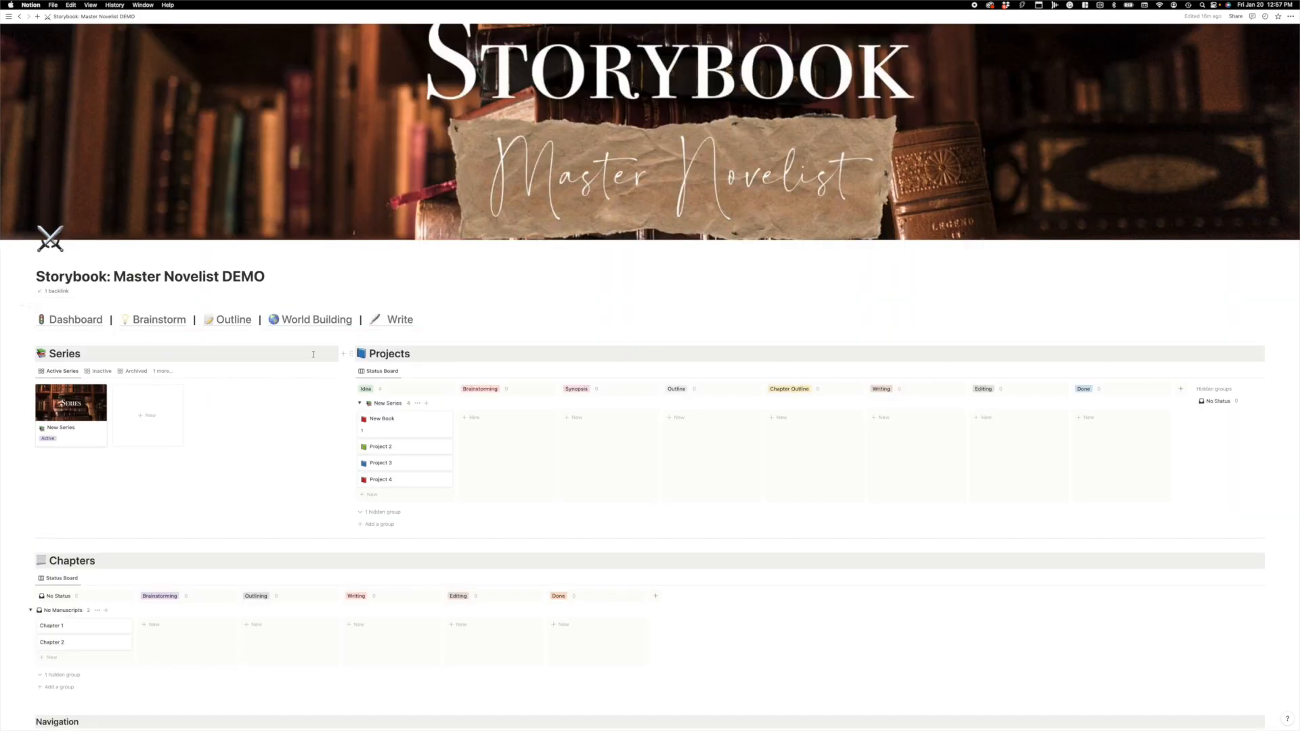
pyautogui.scroll(-8, 420, 355)
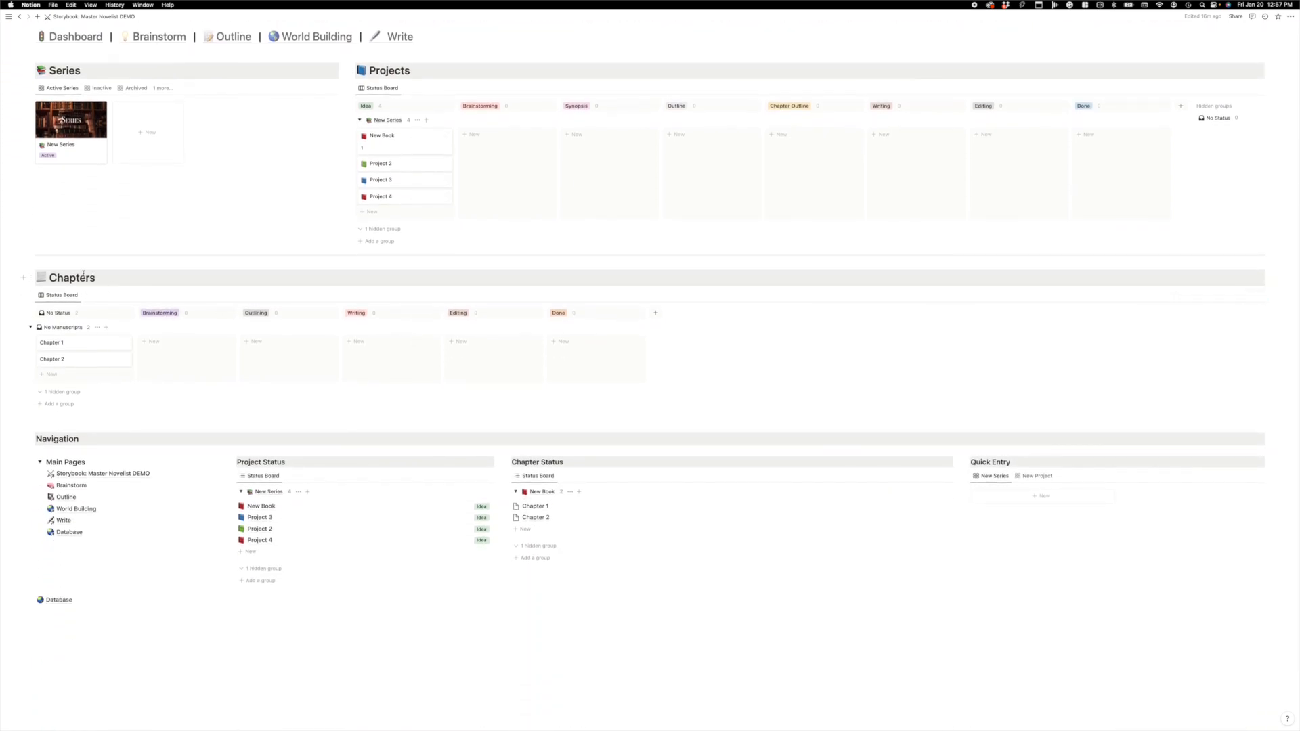
pyautogui.scroll(1, 172, 289)
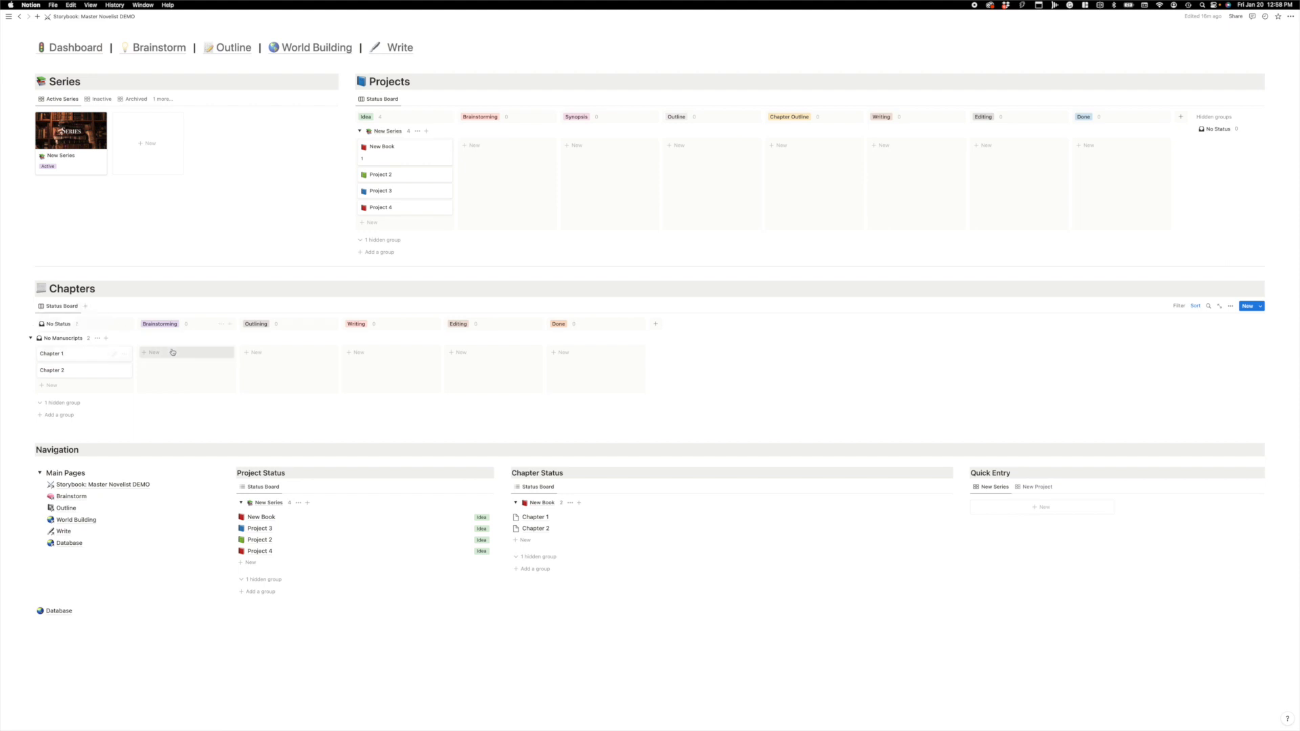
pyautogui.scroll(1, 172, 349)
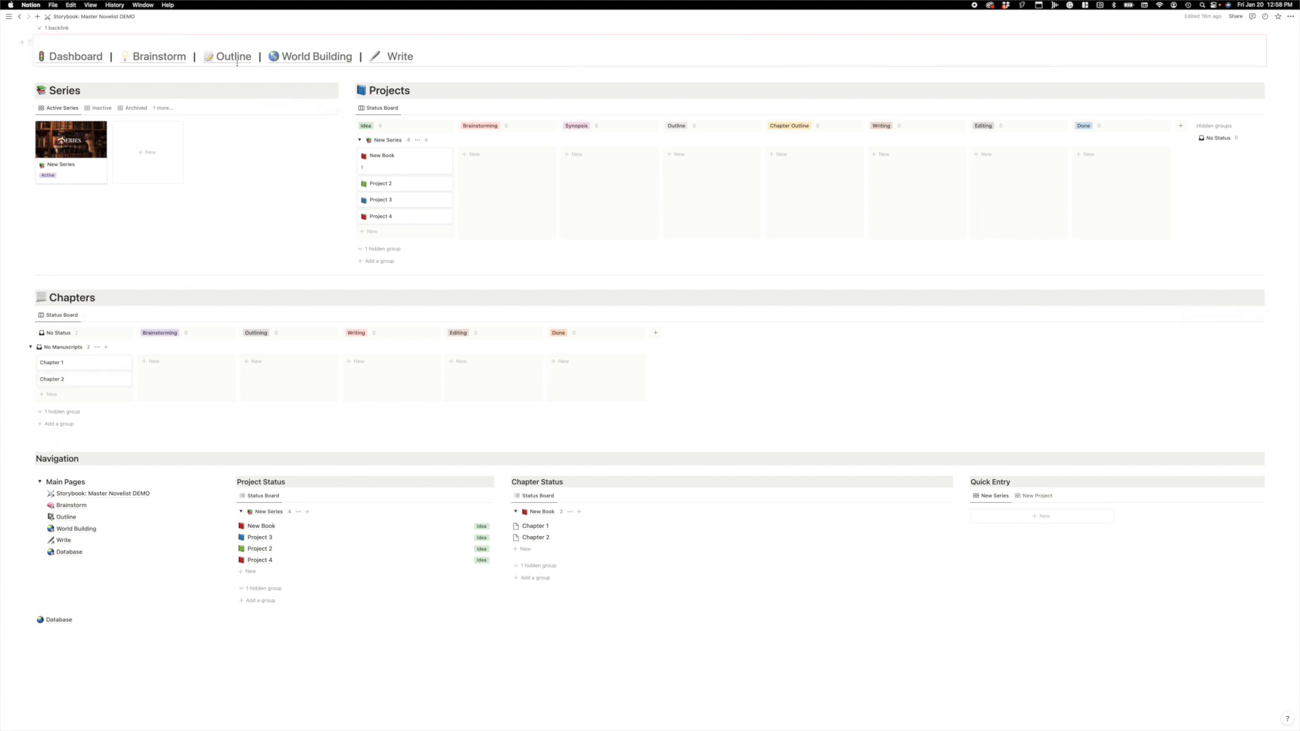
# Step: Create a New Book manuscript group on the Chapters board and move Chapter 1 and Chapter 2 into its Brainstorming column
pyautogui.click(66, 425)
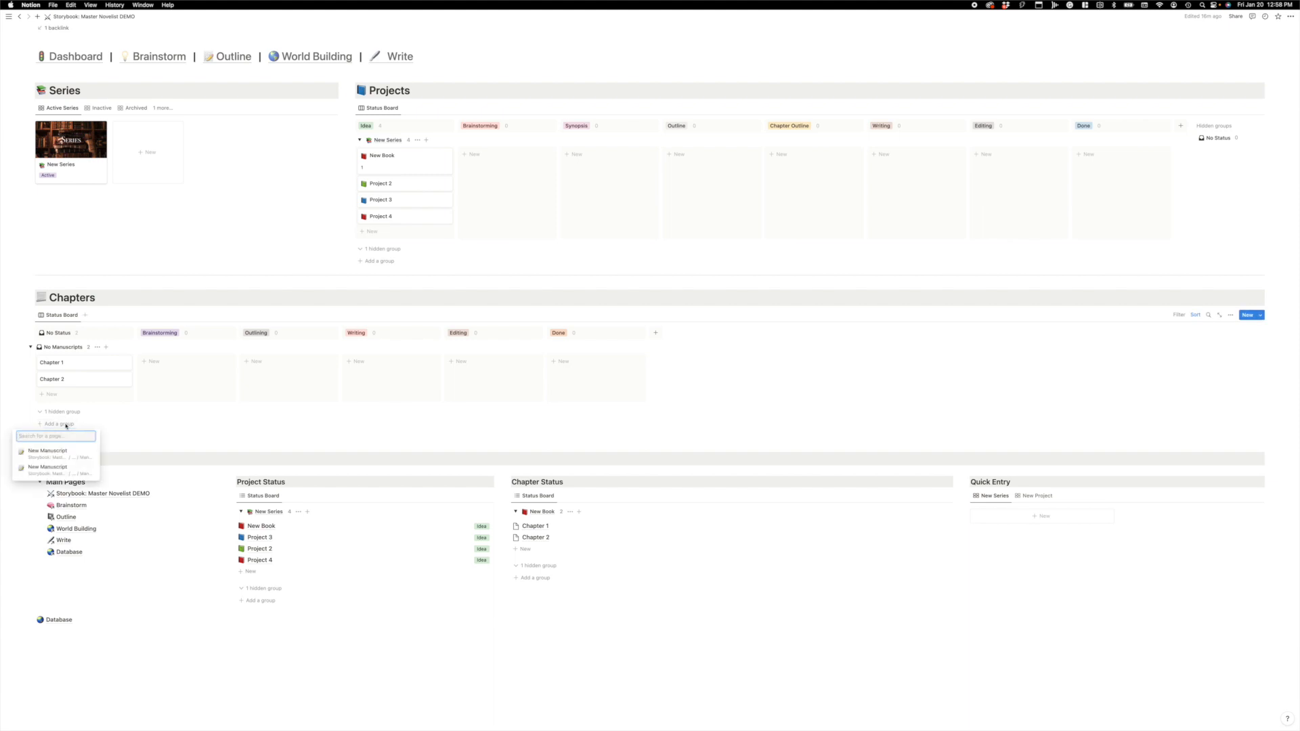
pyautogui.write('New')
pyautogui.press('BackSpace')
pyautogui.press('BackSpace')
pyautogui.press('BackSpace')
pyautogui.write('N')
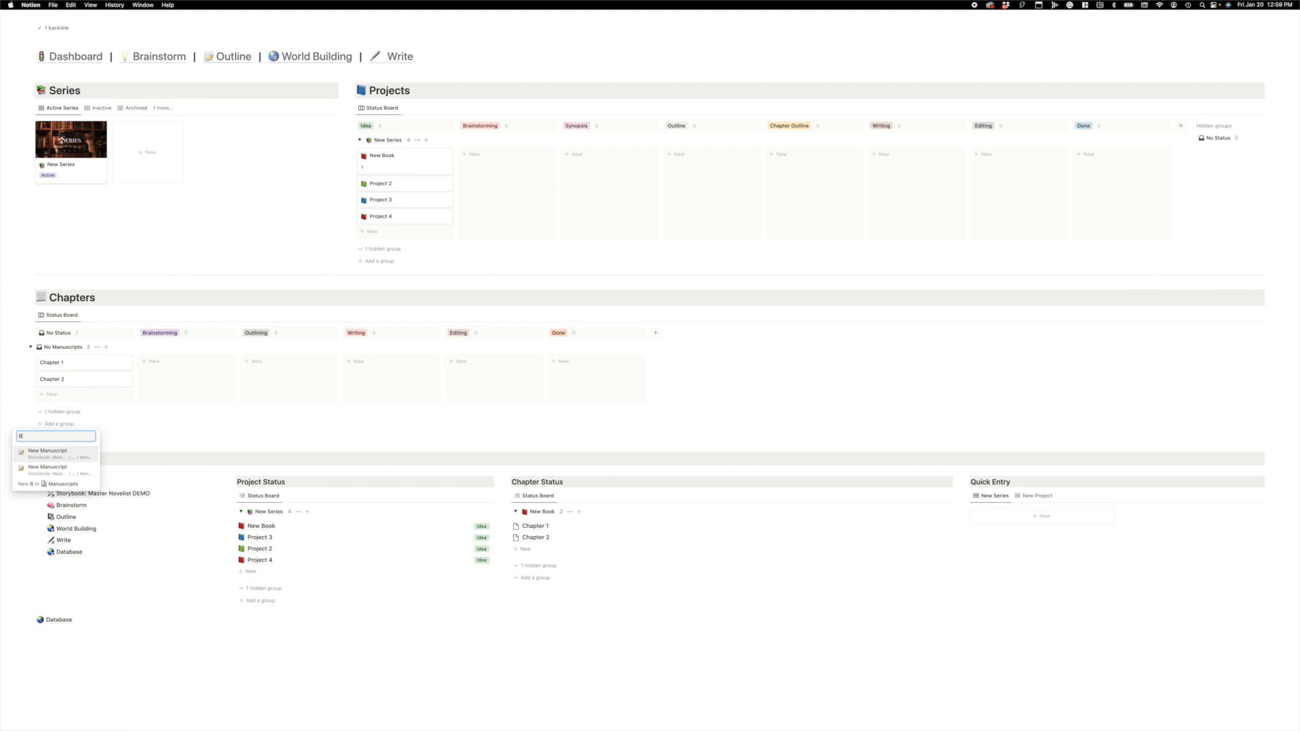
pyautogui.write('ew Book')
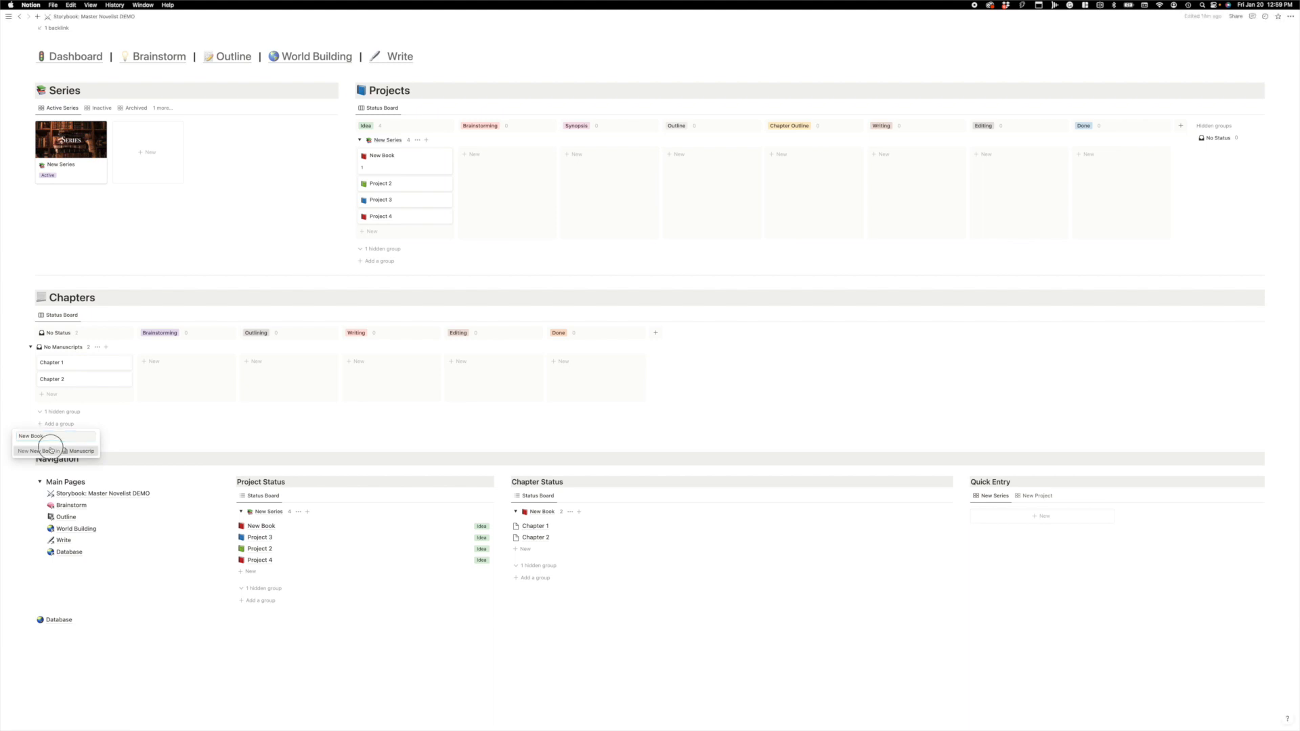
pyautogui.click(49, 449)
pyautogui.moveTo(80, 366); pyautogui.dragTo(180, 428)
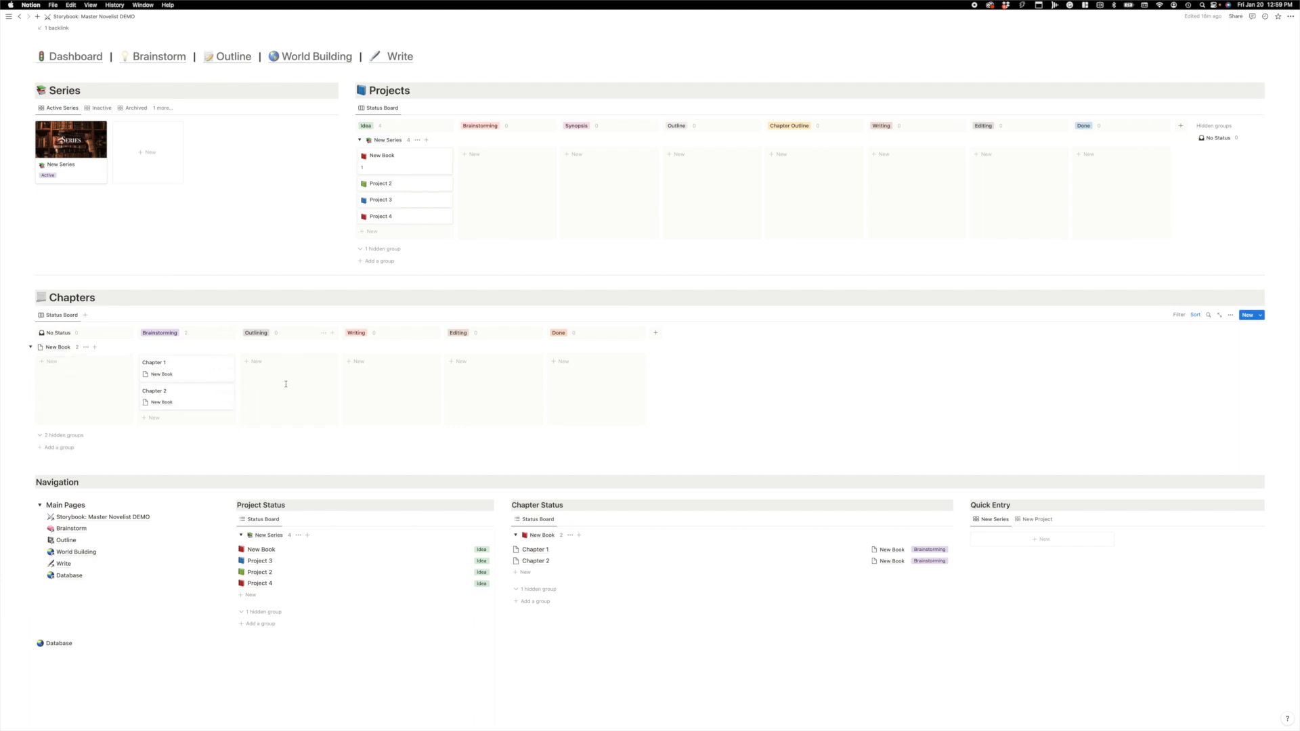
# Step: Open the Chapter 1 page from the Chapters board and apply the New Chapter template to it
pyautogui.click(196, 372)
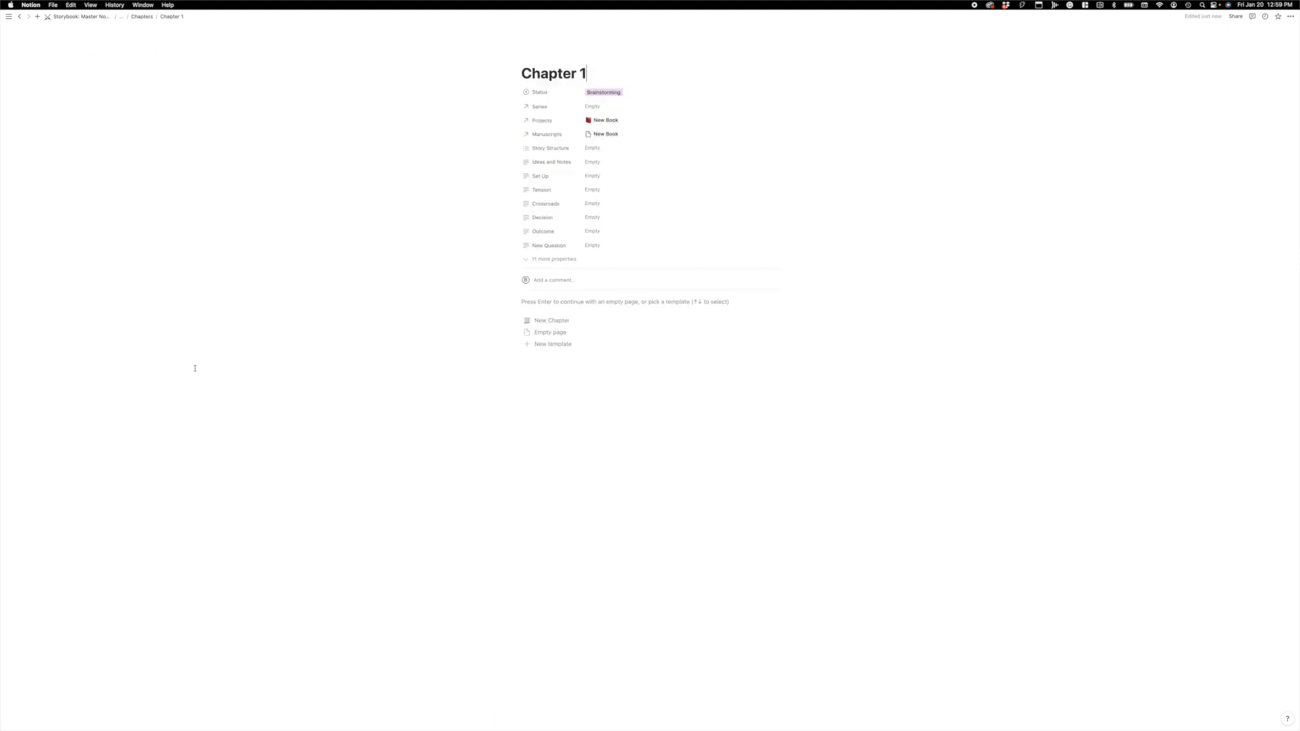
pyautogui.click(579, 323)
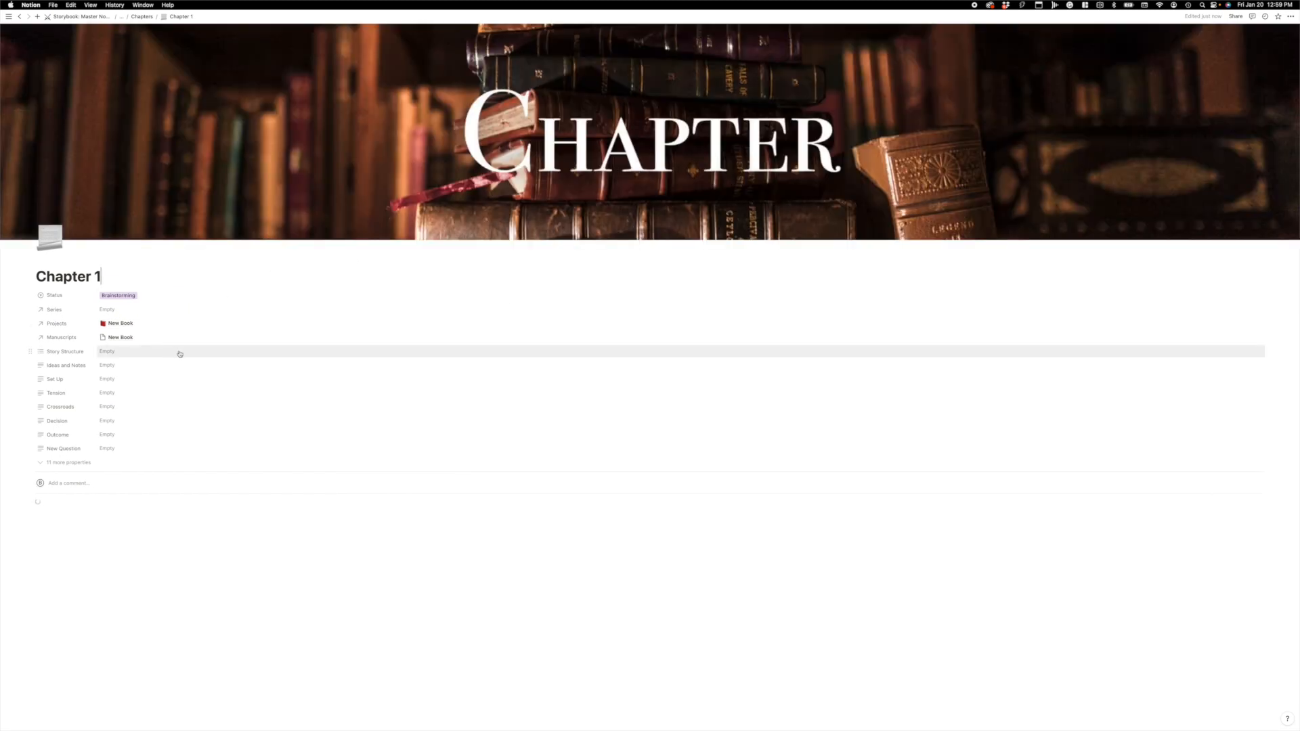
pyautogui.scroll(-3, 189, 415)
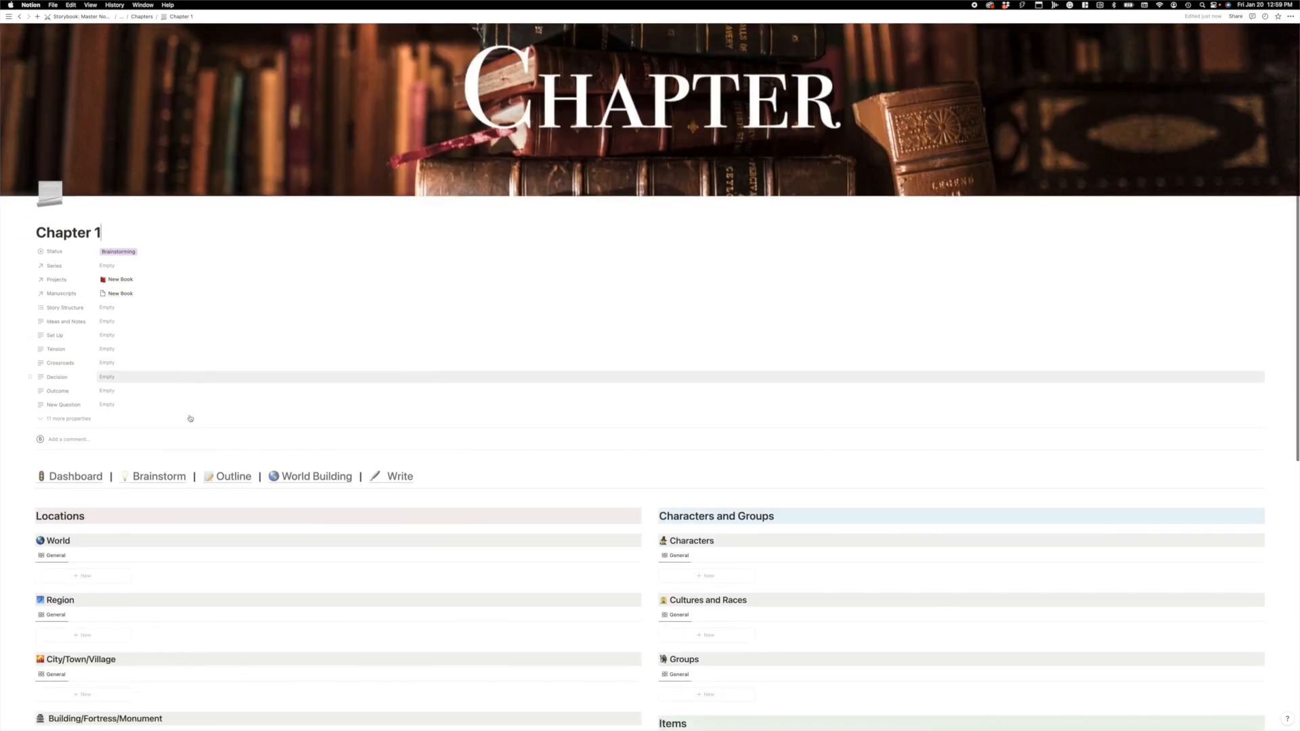
pyautogui.scroll(-5, 92, 415)
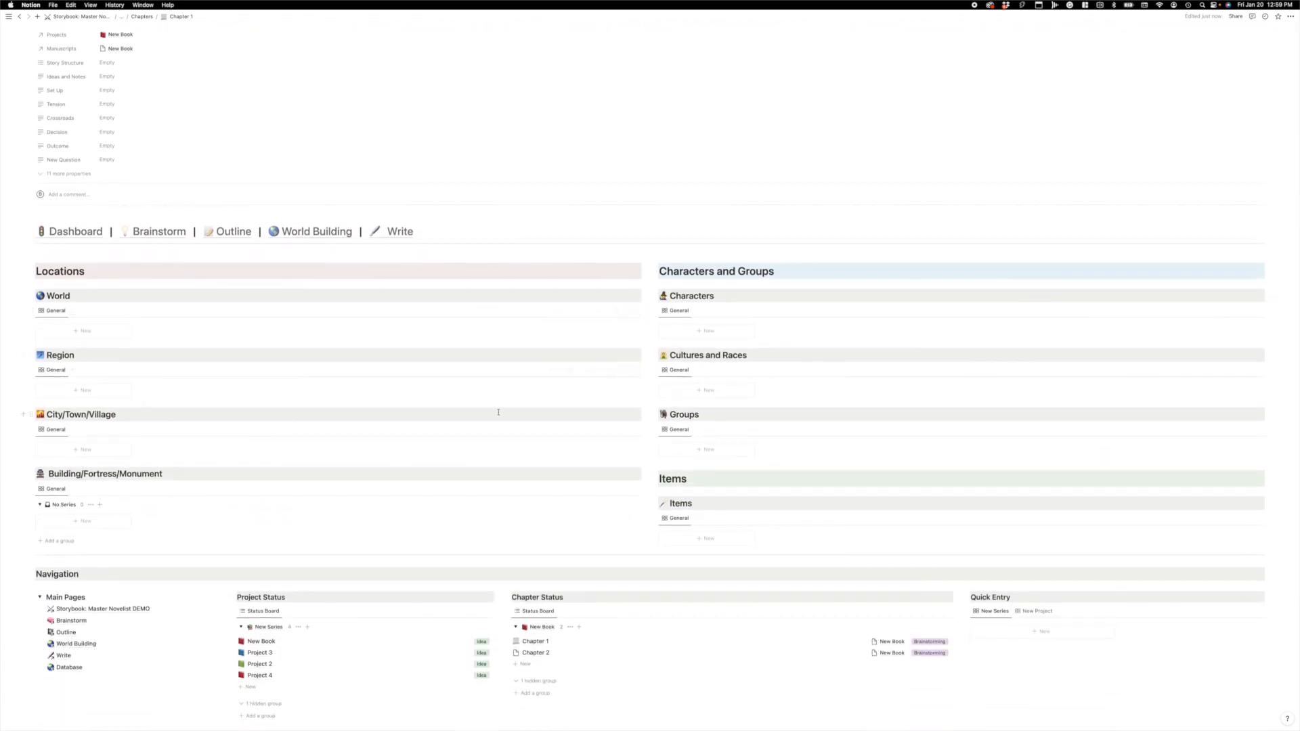
pyautogui.scroll(1, 169, 325)
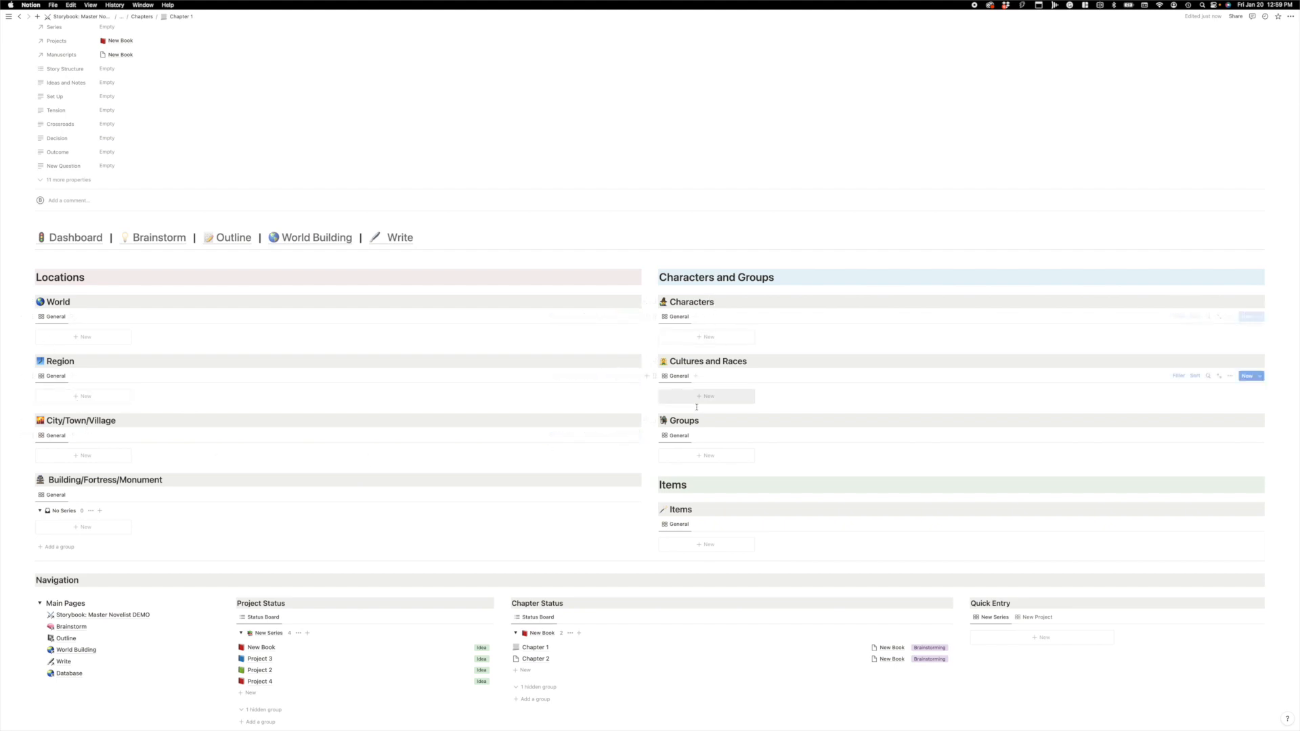
pyautogui.scroll(-5, 457, 437)
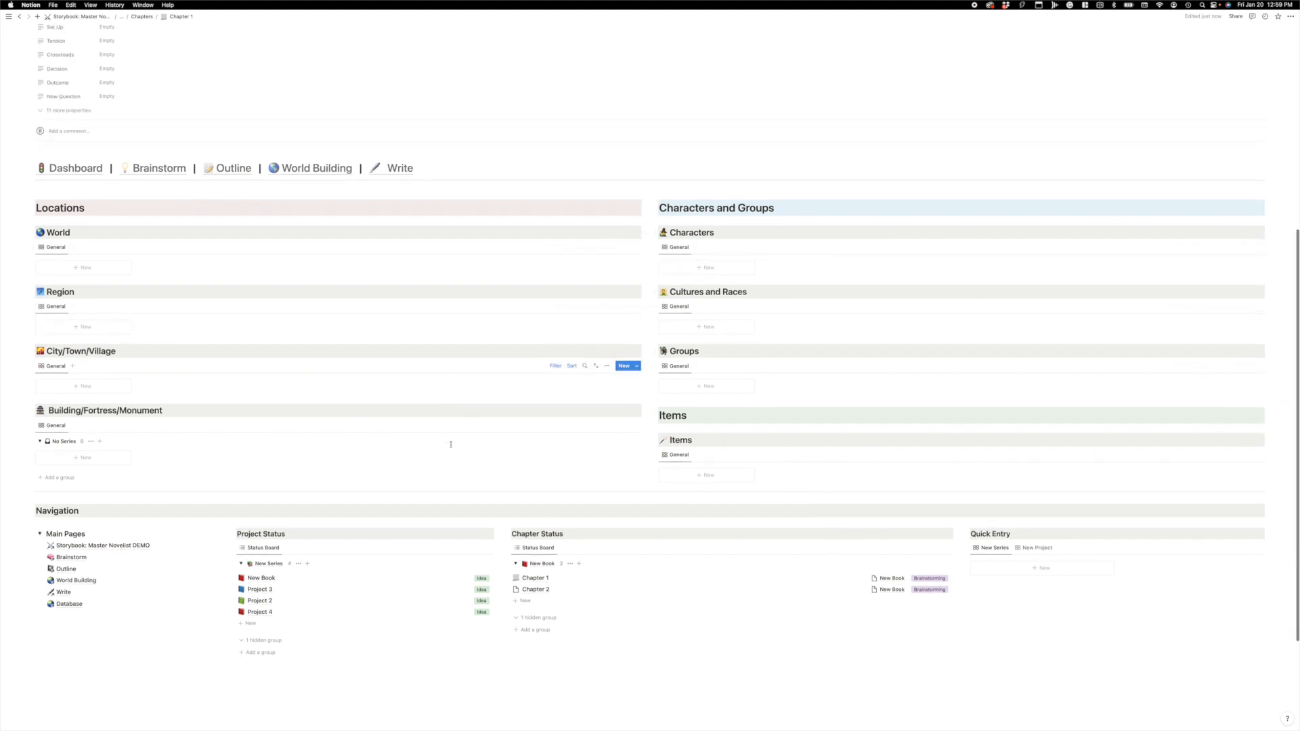
pyautogui.scroll(3, 702, 336)
pyautogui.scroll(2, 702, 336)
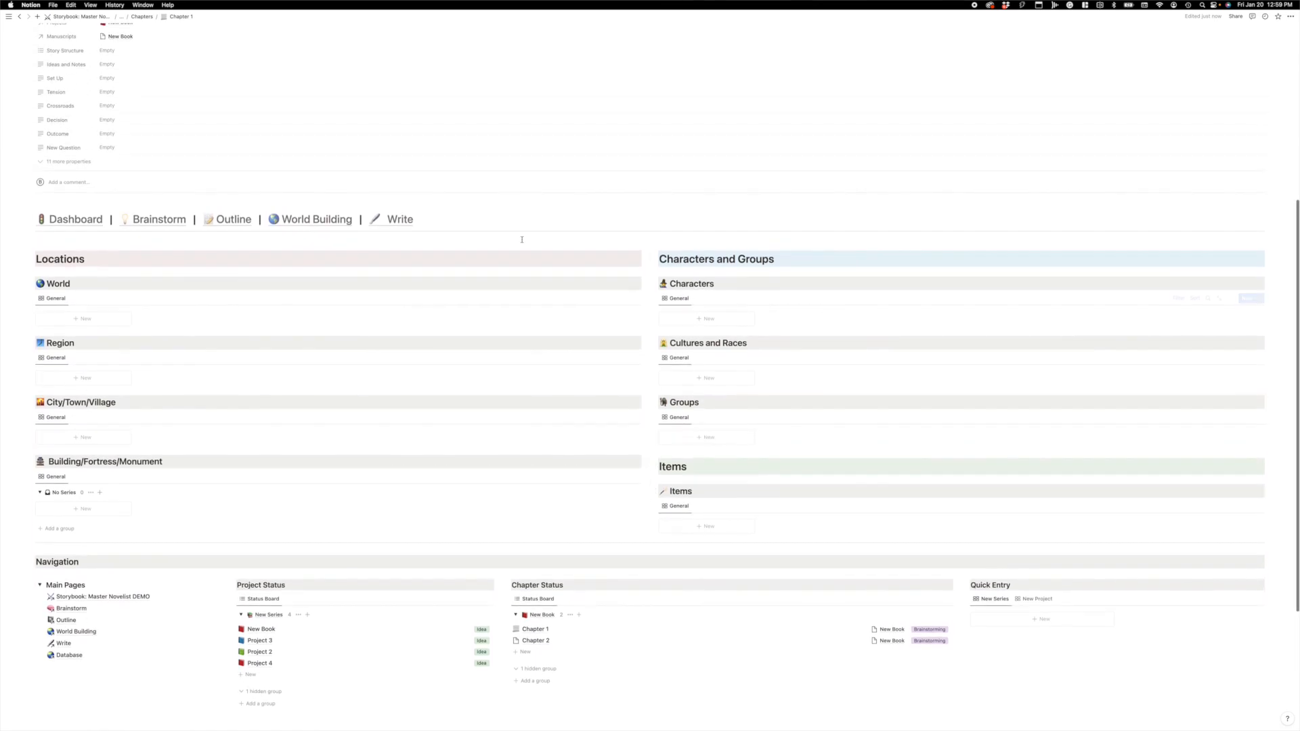
# Step: Link New Series in Chapter 1's Series property
pyautogui.scroll(4, 331, 439)
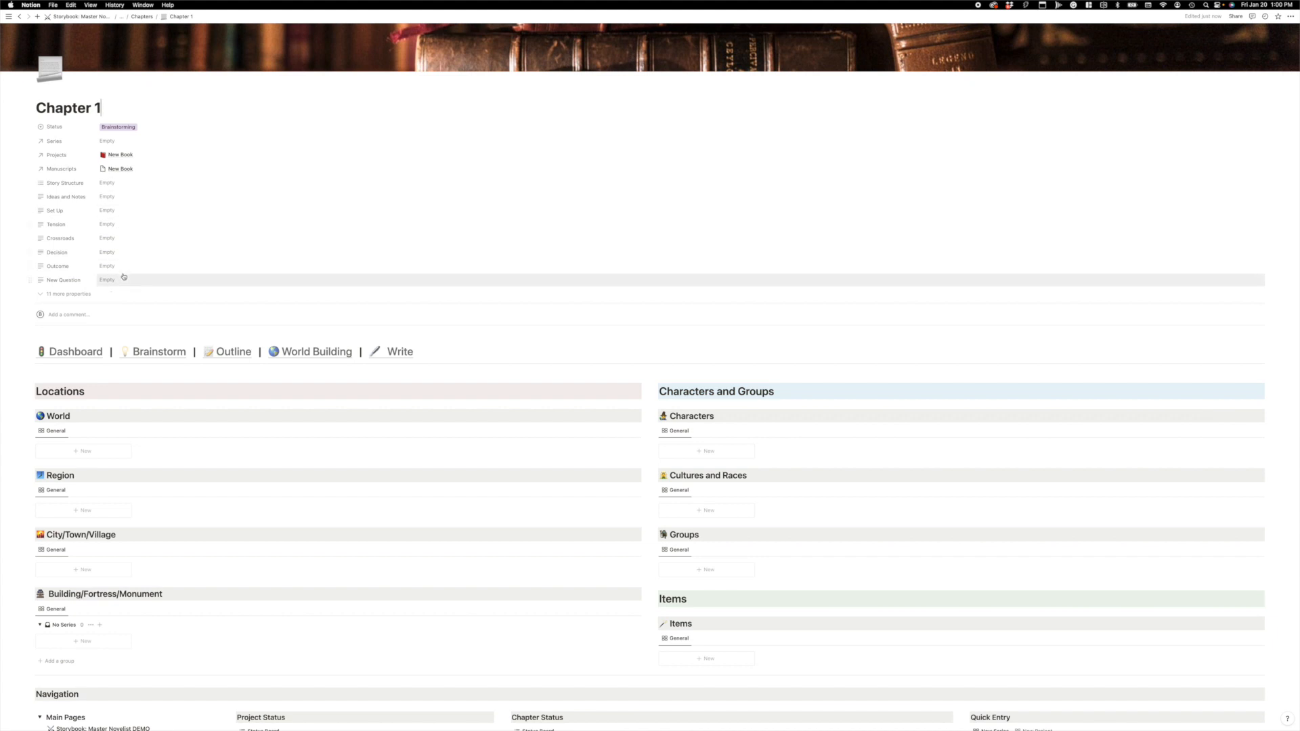
pyautogui.click(108, 142)
pyautogui.click(121, 167)
pyautogui.press('Escape')
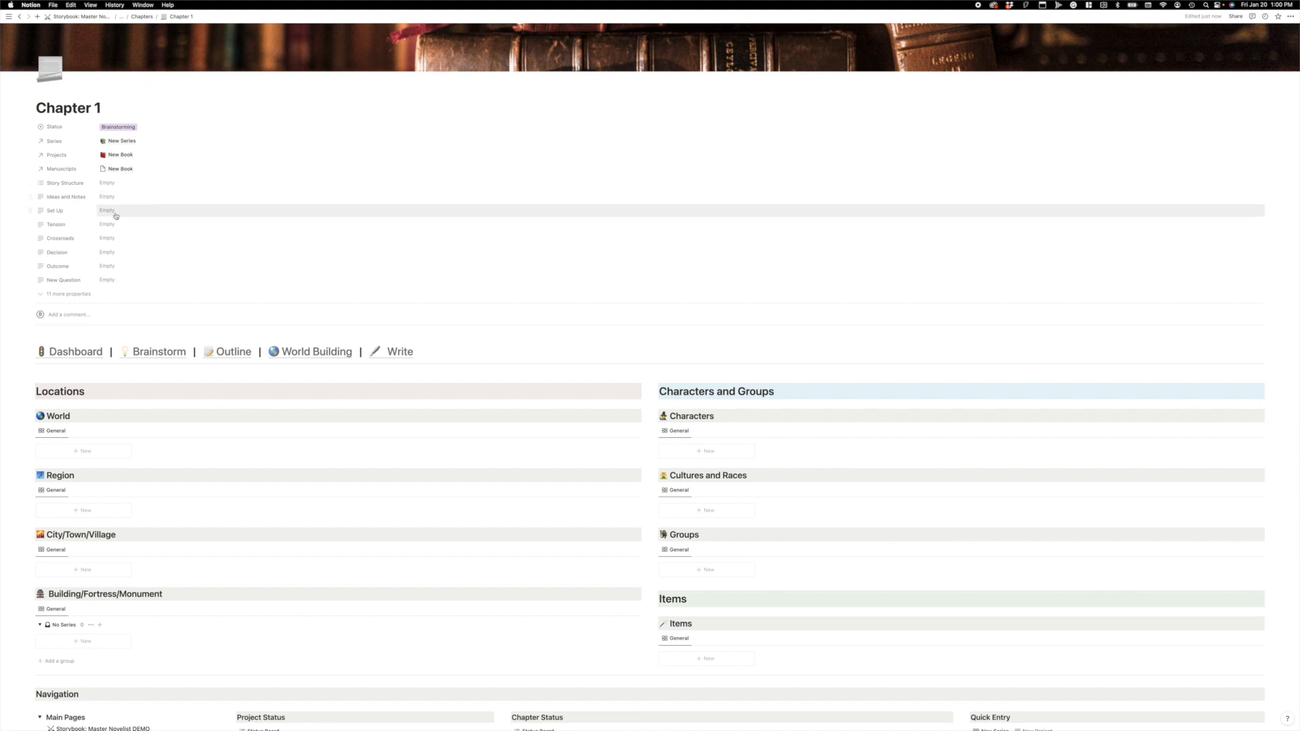
pyautogui.scroll(-10, 165, 345)
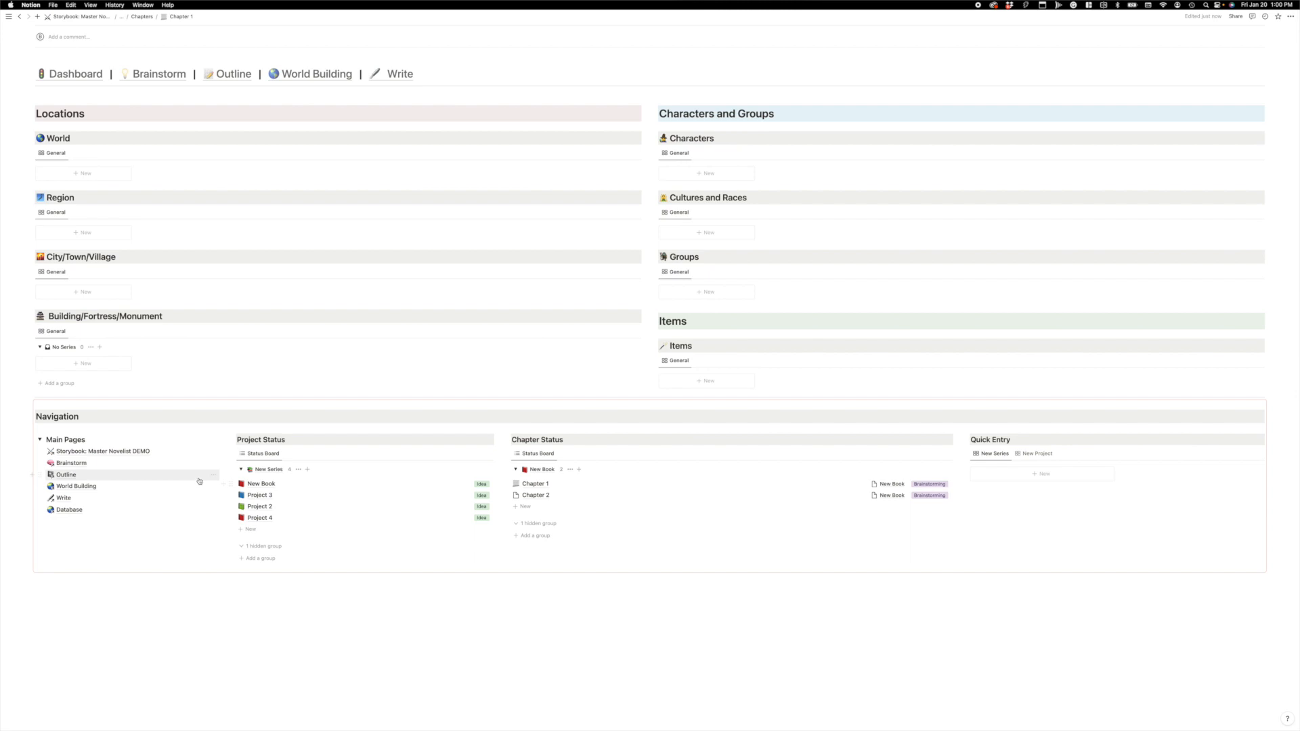
# Step: Return to the Dashboard, open the Chapter 2 page from the Chapters board and apply the New Chapter template to it
pyautogui.scroll(12, 189, 477)
pyautogui.click(76, 399)
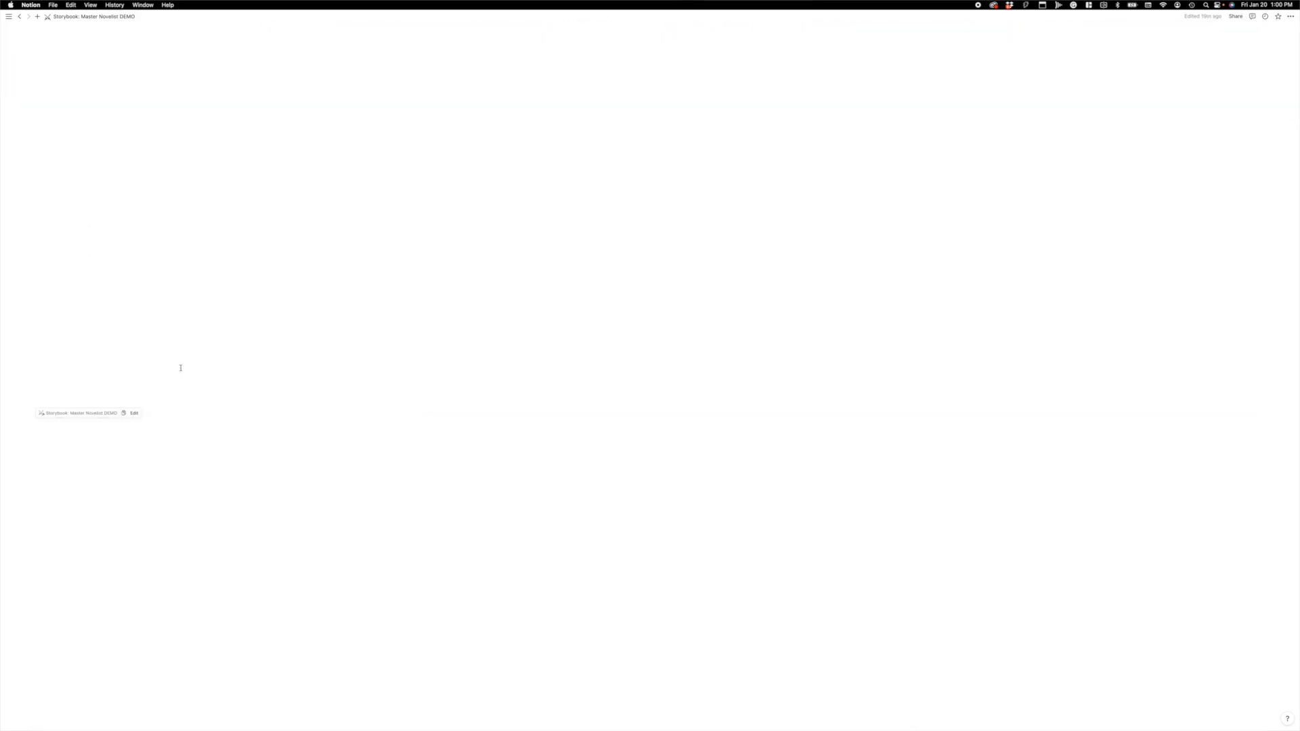
pyautogui.scroll(-8, 167, 429)
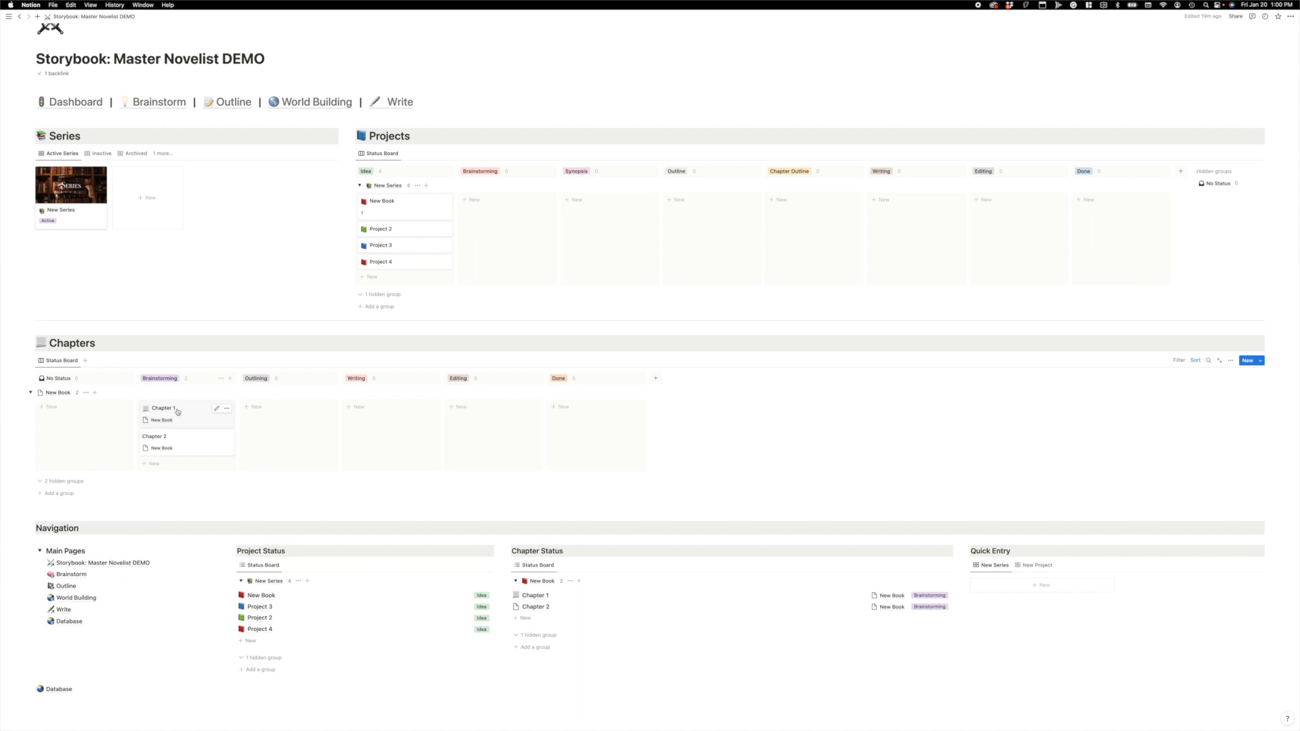
pyautogui.click(188, 440)
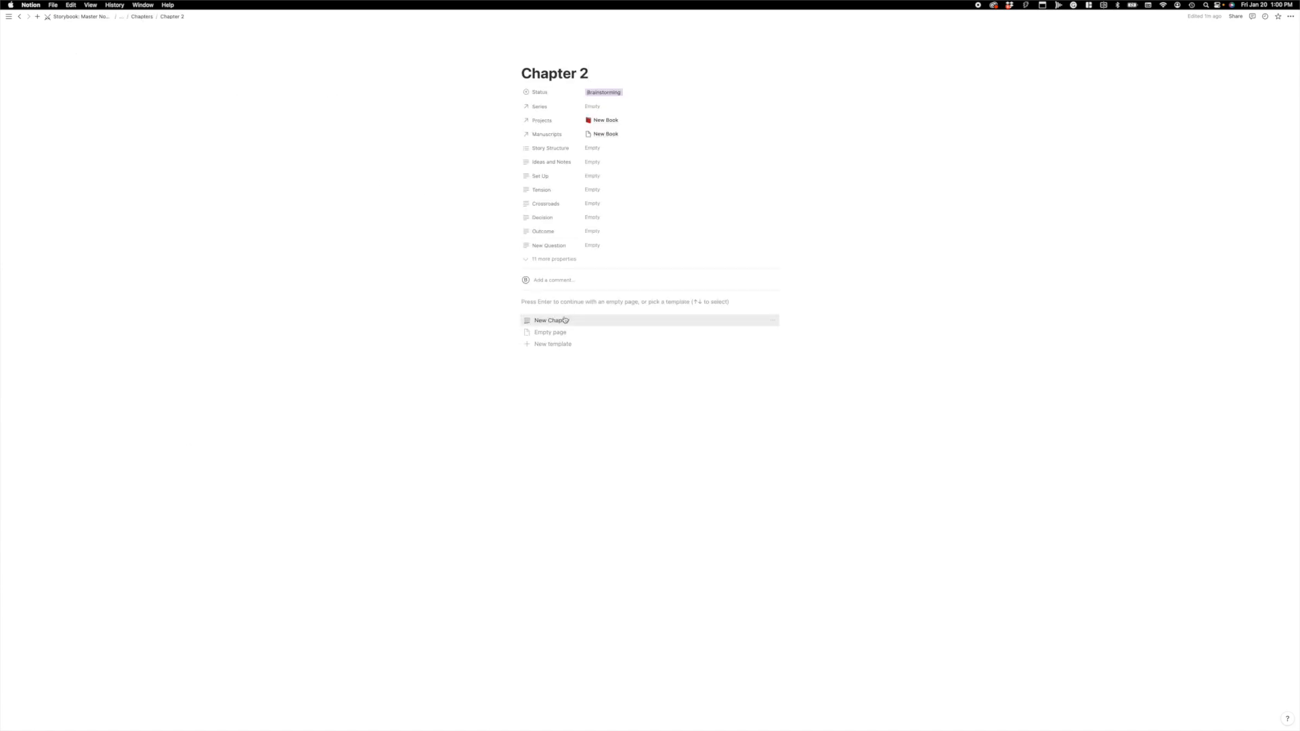
pyautogui.click(566, 320)
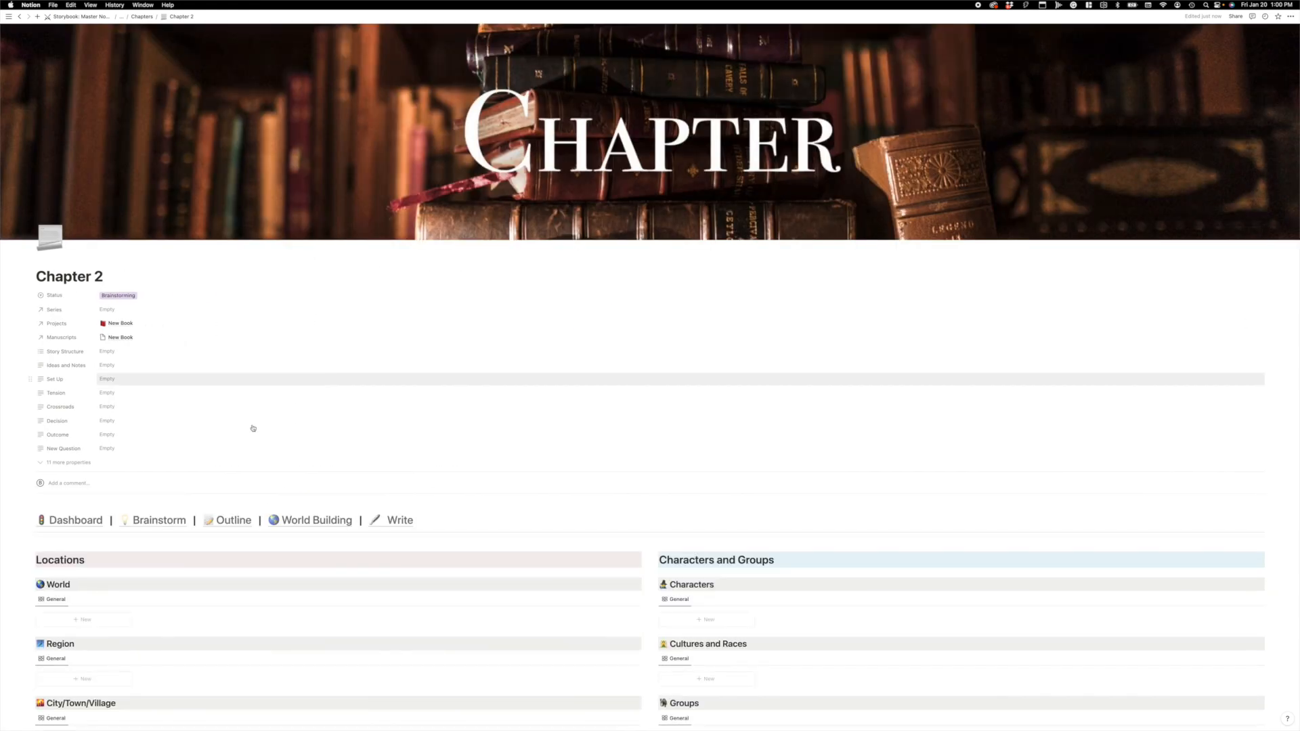
# Step: Go back to the Dashboard page and review its Projects and Chapters boards and the Navigation section
pyautogui.scroll(-5, 270, 399)
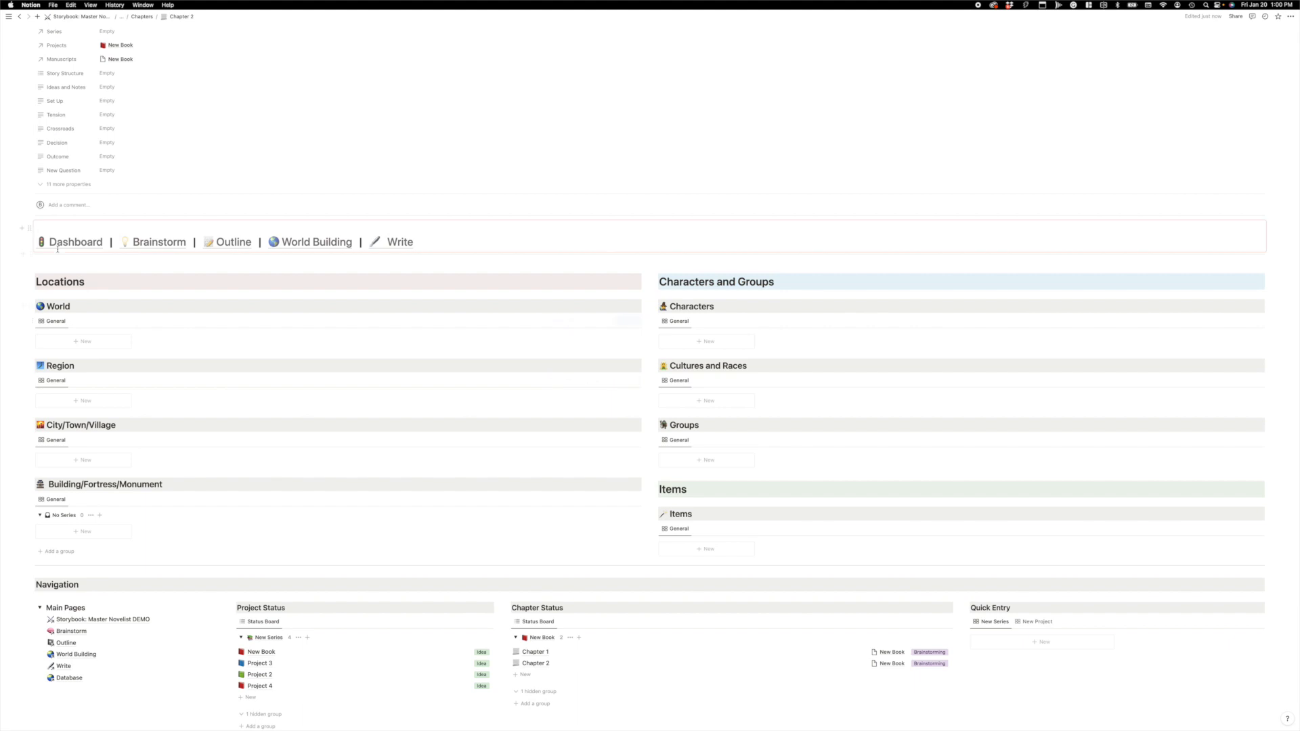
pyautogui.click(68, 245)
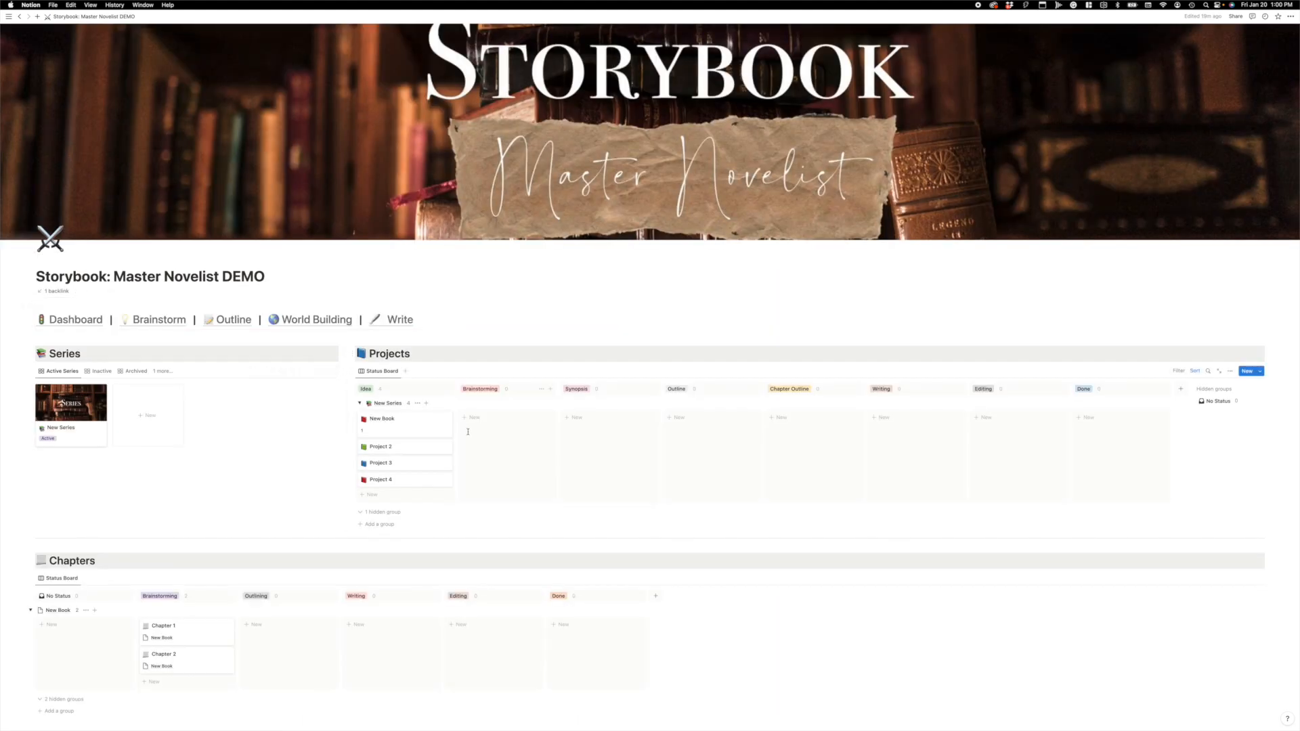
pyautogui.scroll(-4, 468, 431)
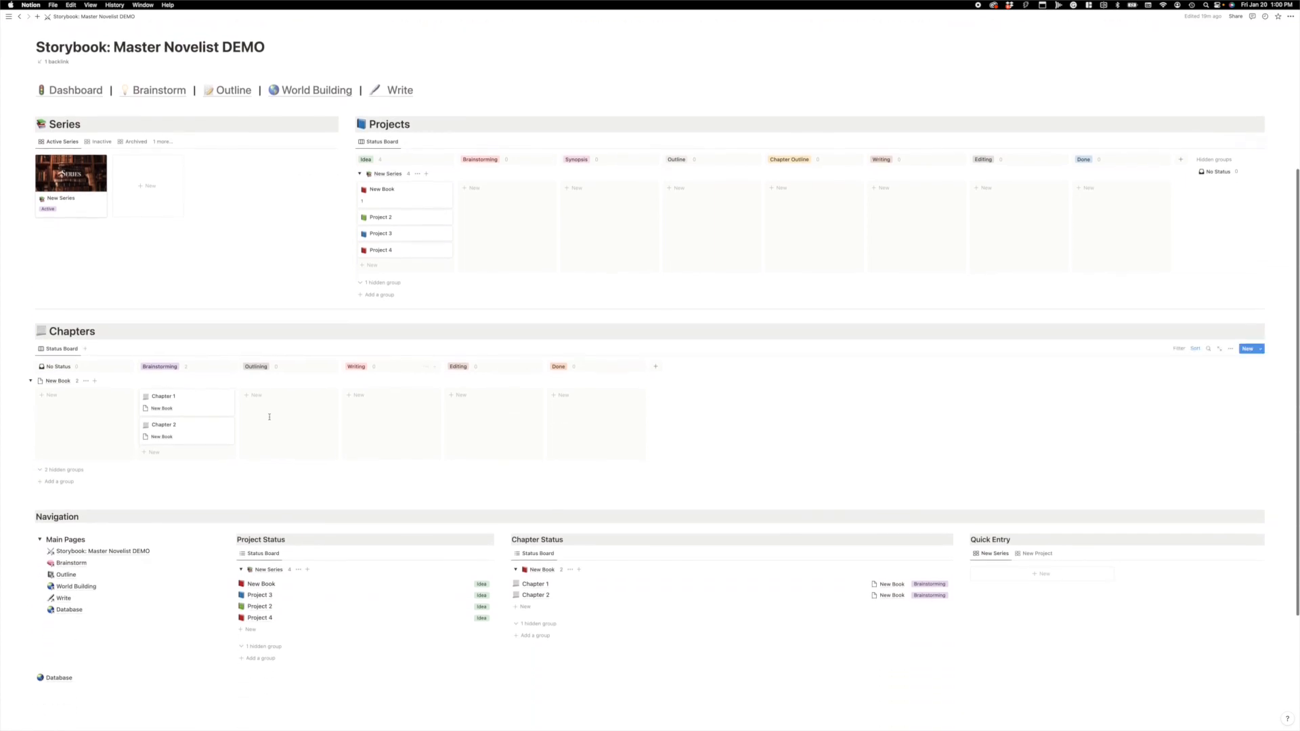
pyautogui.moveTo(178, 398); pyautogui.dragTo(213, 395)
pyautogui.scroll(1, 340, 386)
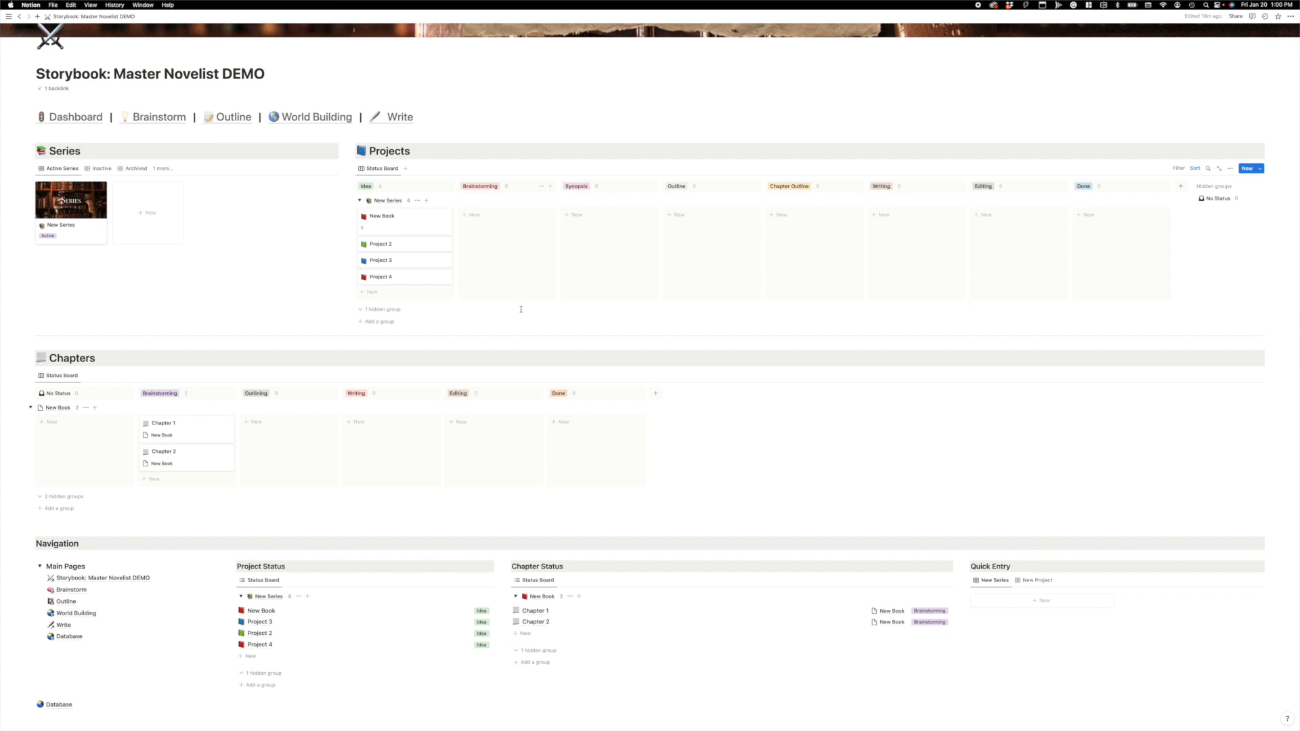
pyautogui.scroll(-4, 517, 325)
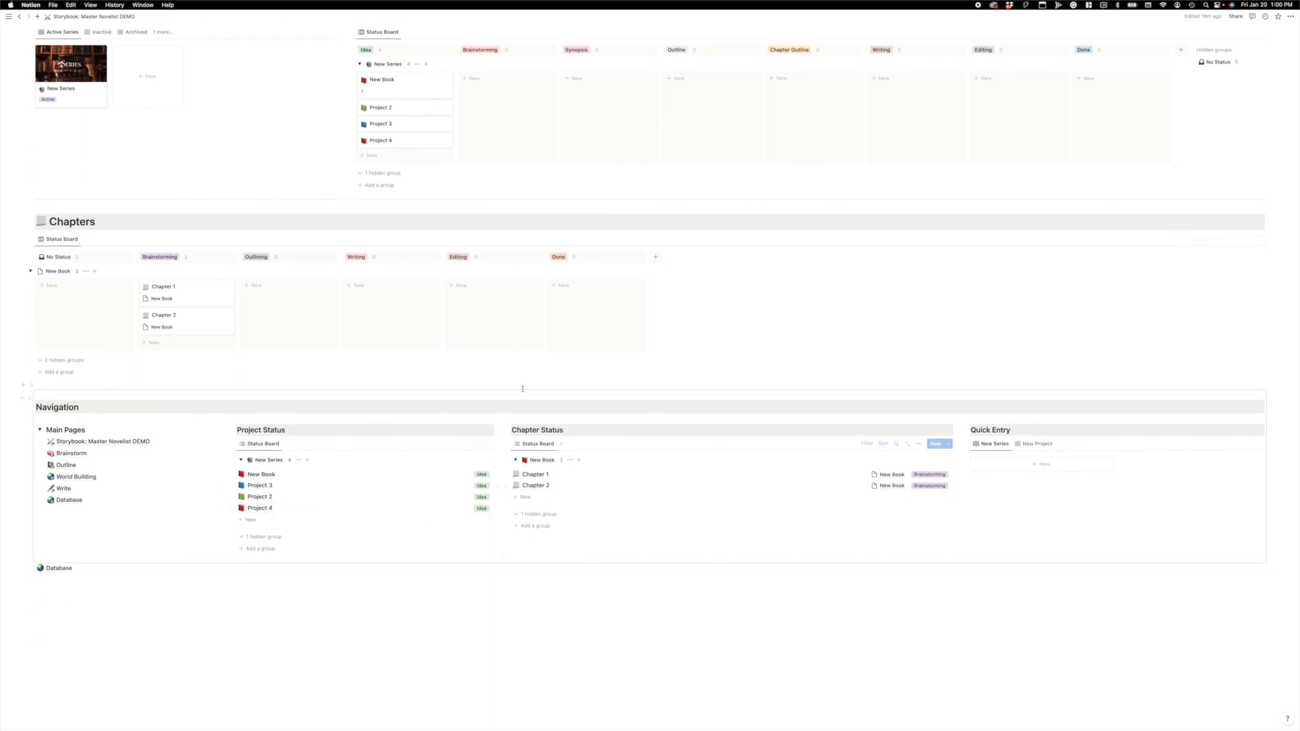
pyautogui.scroll(3, 643, 436)
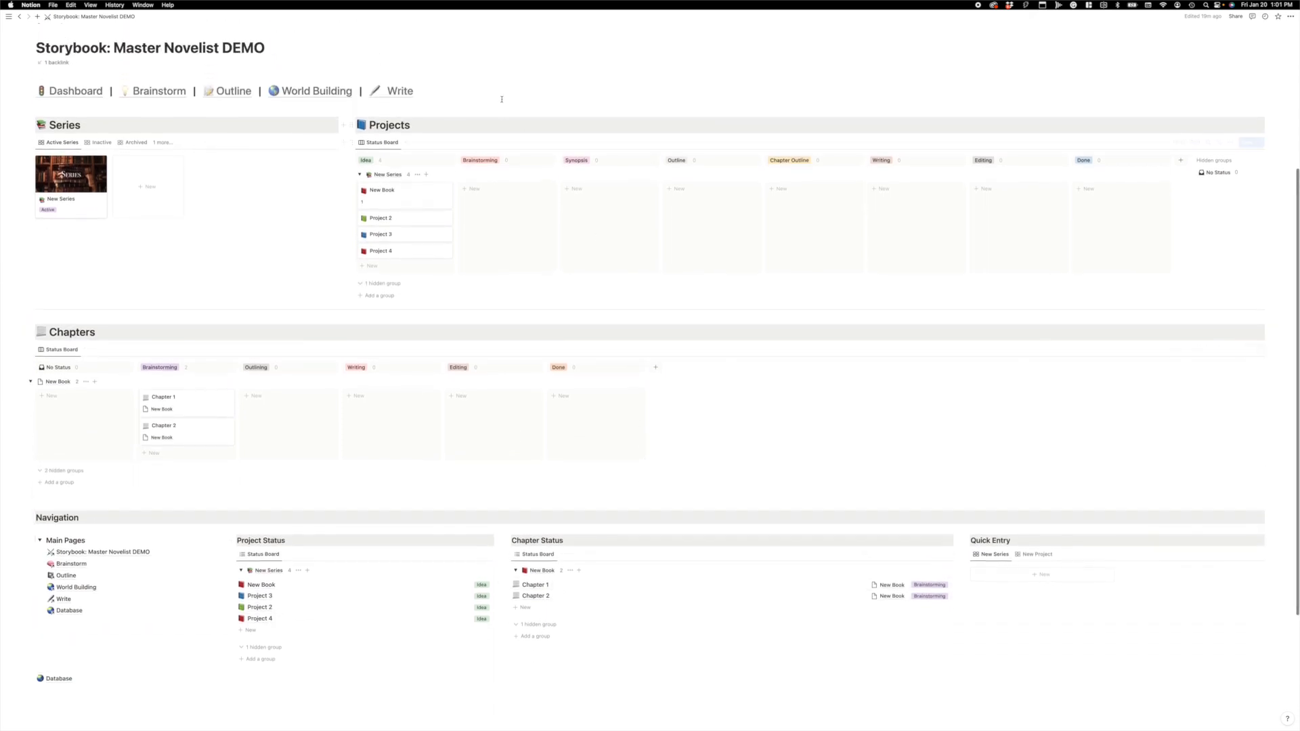
# Step: In the Navigation section, set Project 2's status to Brainstorming and Chapter 1's status to Outlining
pyautogui.scroll(-2, 474, 464)
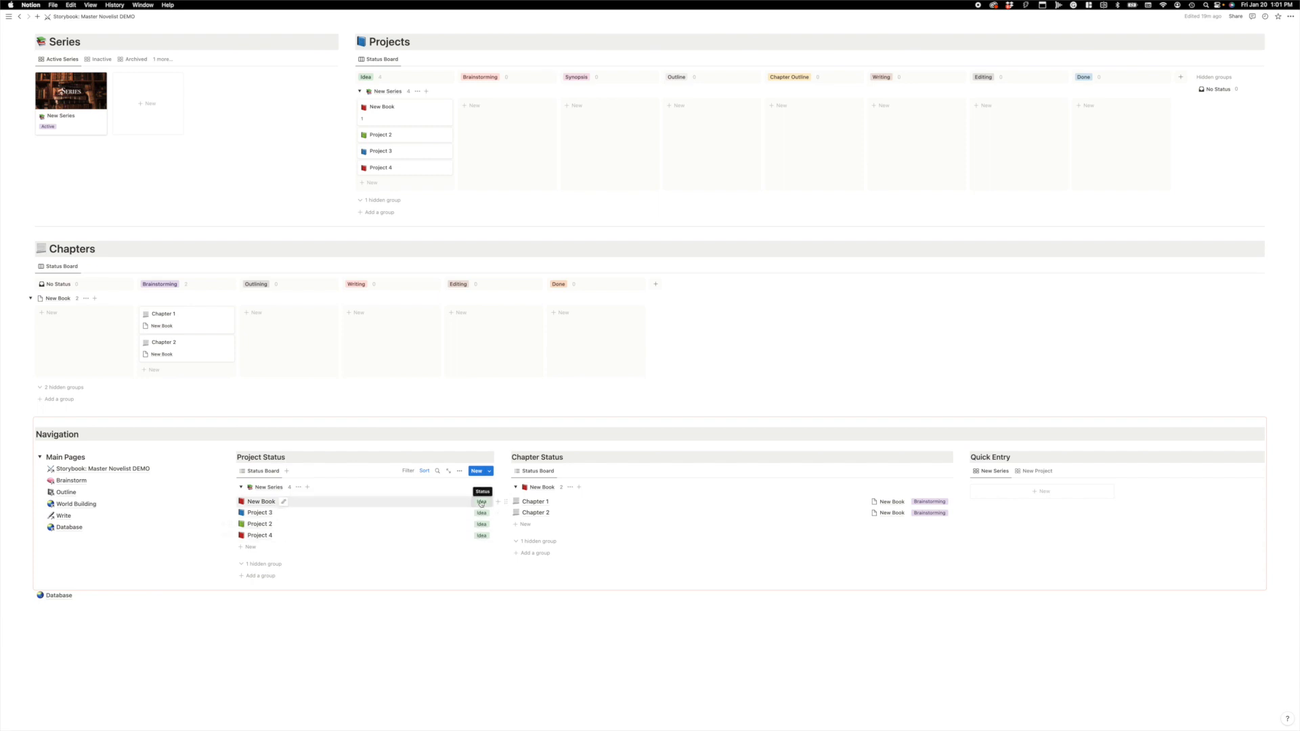
pyautogui.click(482, 525)
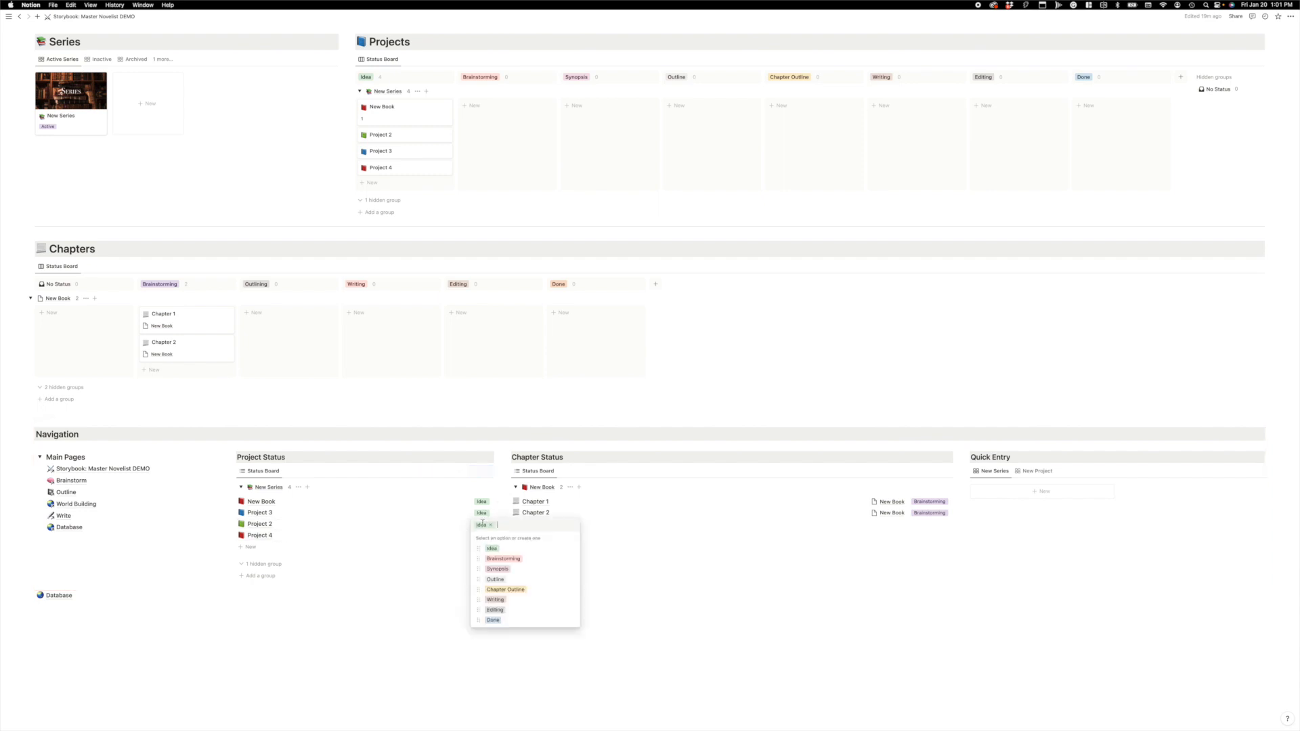
pyautogui.click(514, 562)
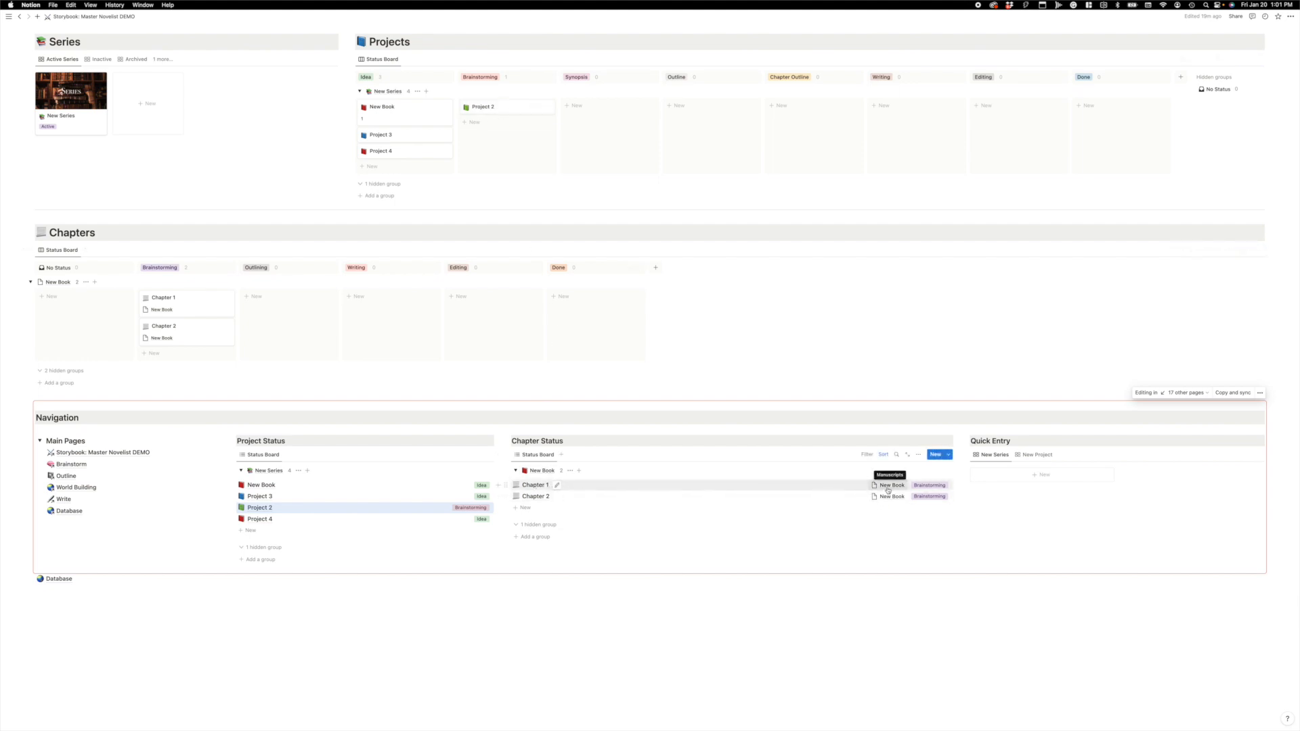
pyautogui.click(929, 487)
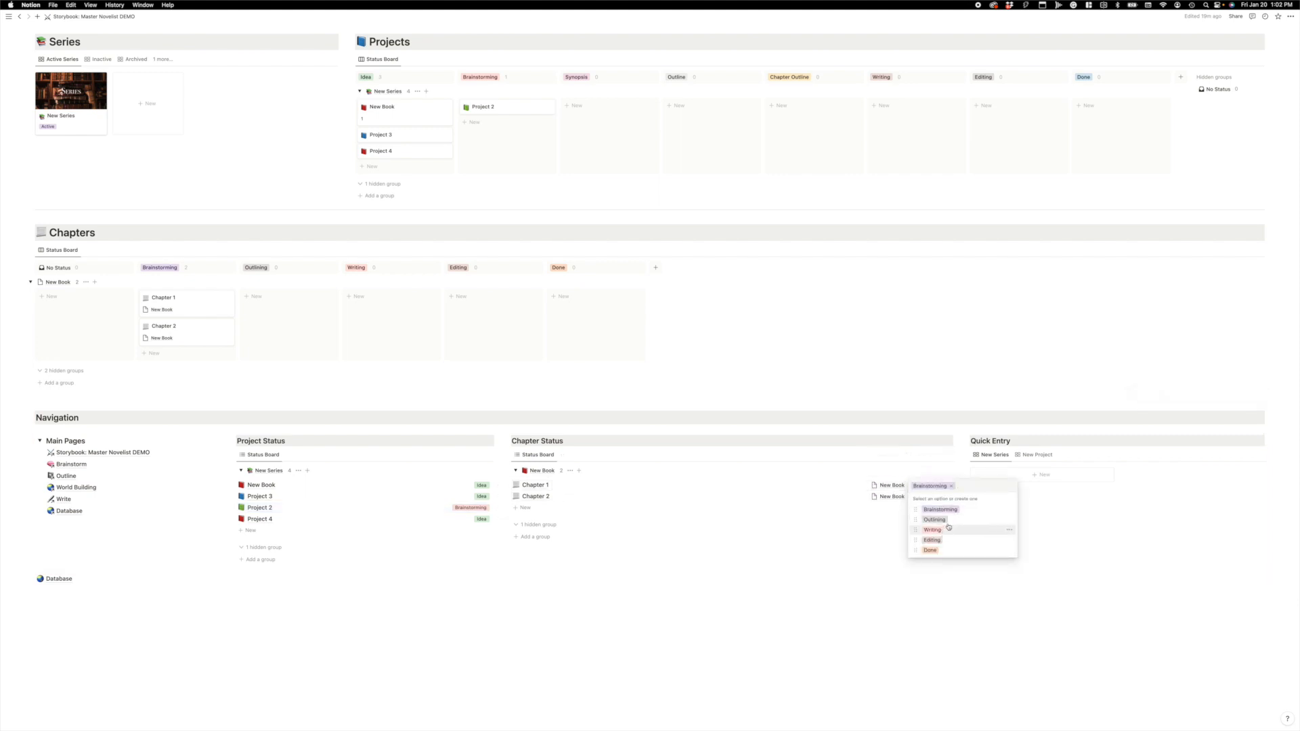
pyautogui.click(935, 519)
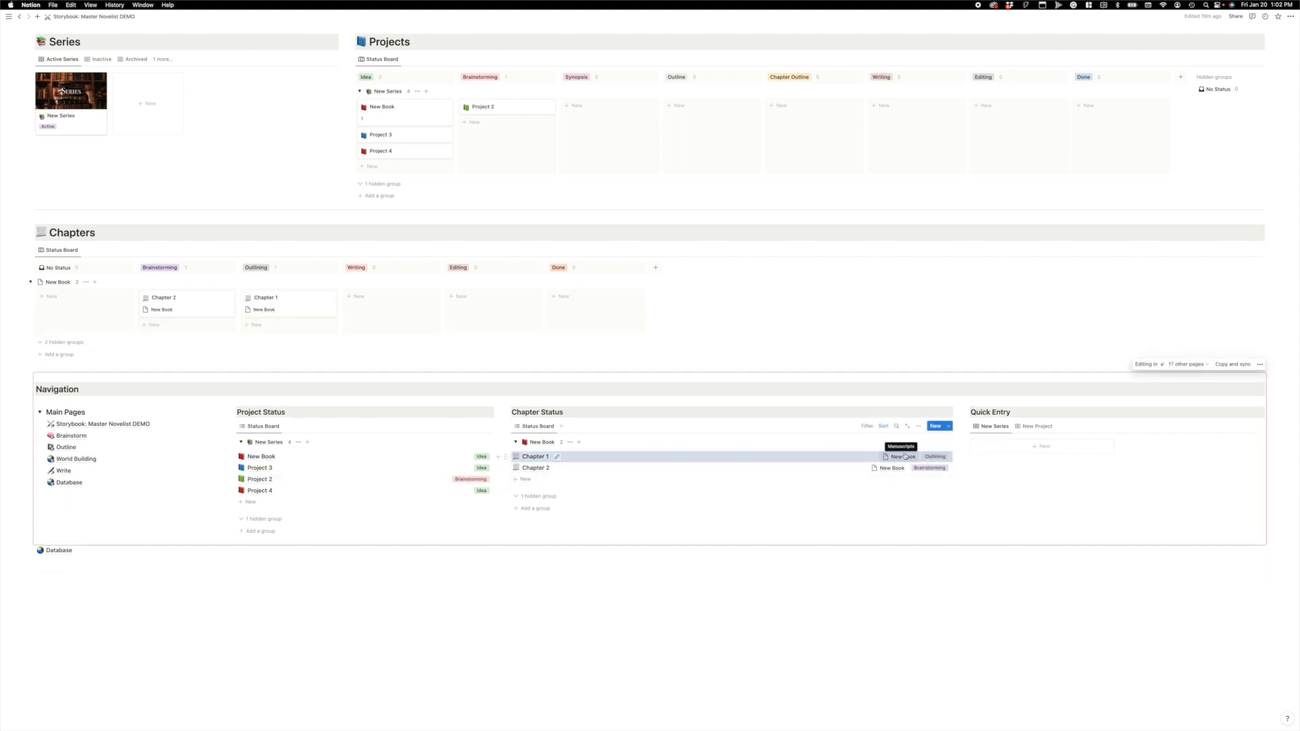
# Step: Add a project named Project 5 through Quick Entry with the New Book template and move it into the New Series group
pyautogui.click(1036, 427)
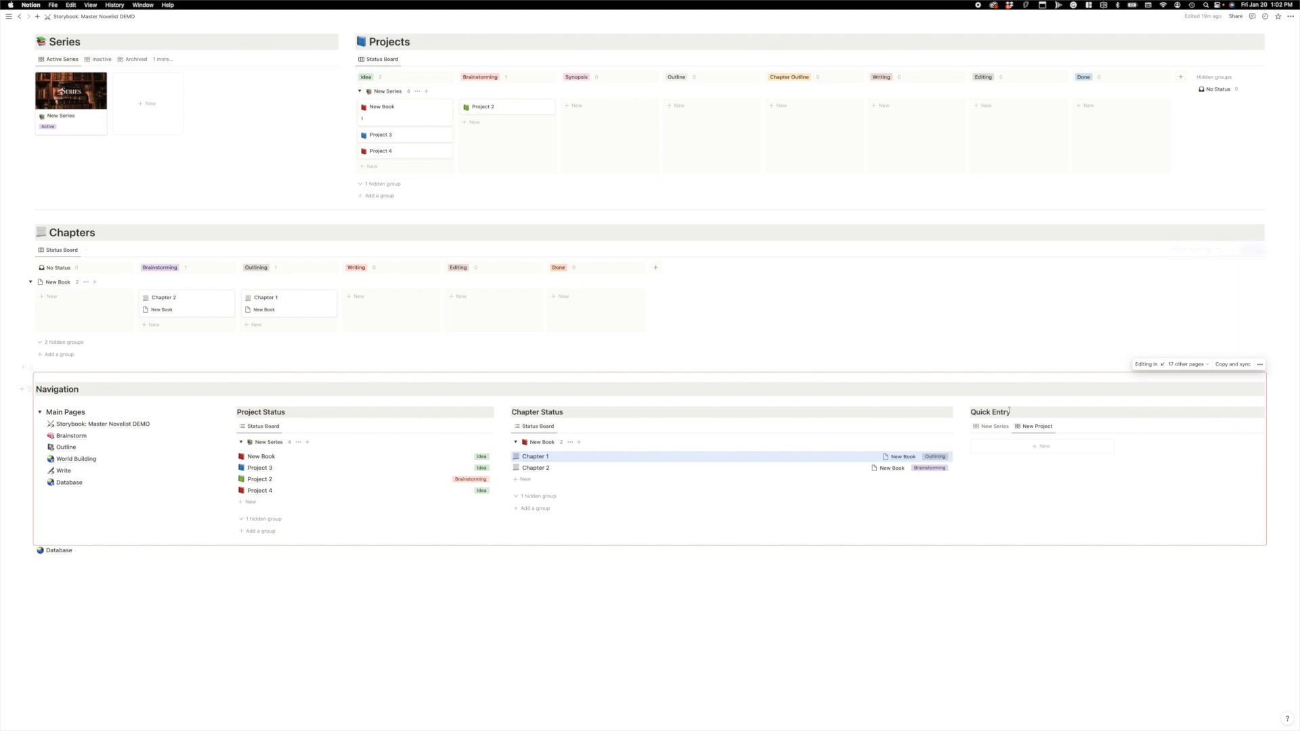
pyautogui.click(1031, 446)
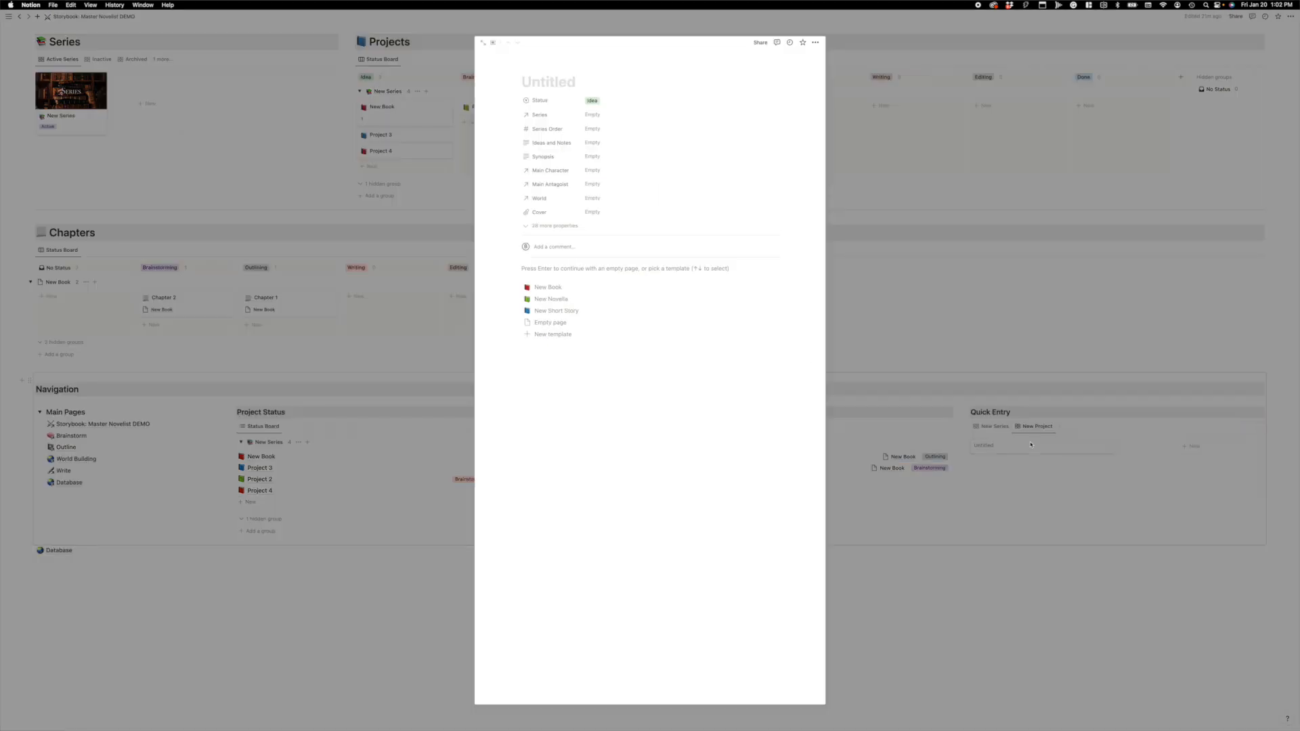
pyautogui.write('Proje')
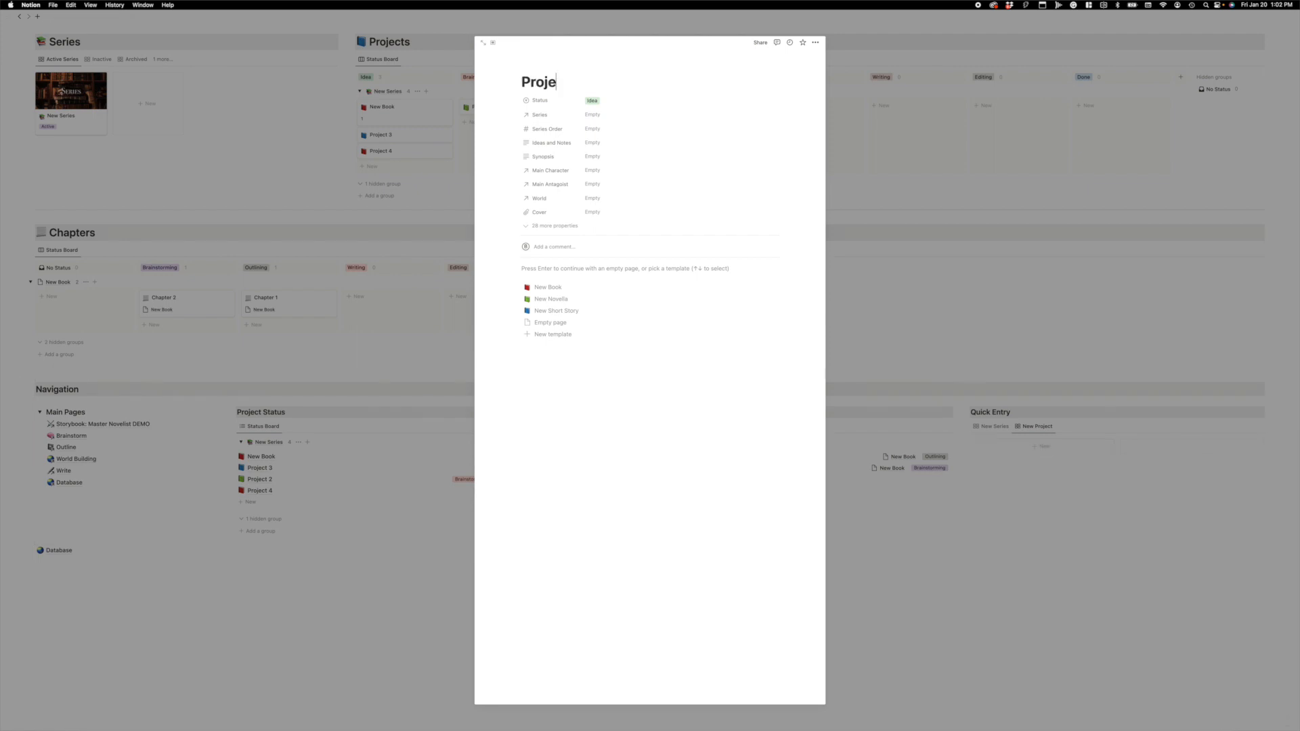
pyautogui.write('ct 5')
pyautogui.click(559, 287)
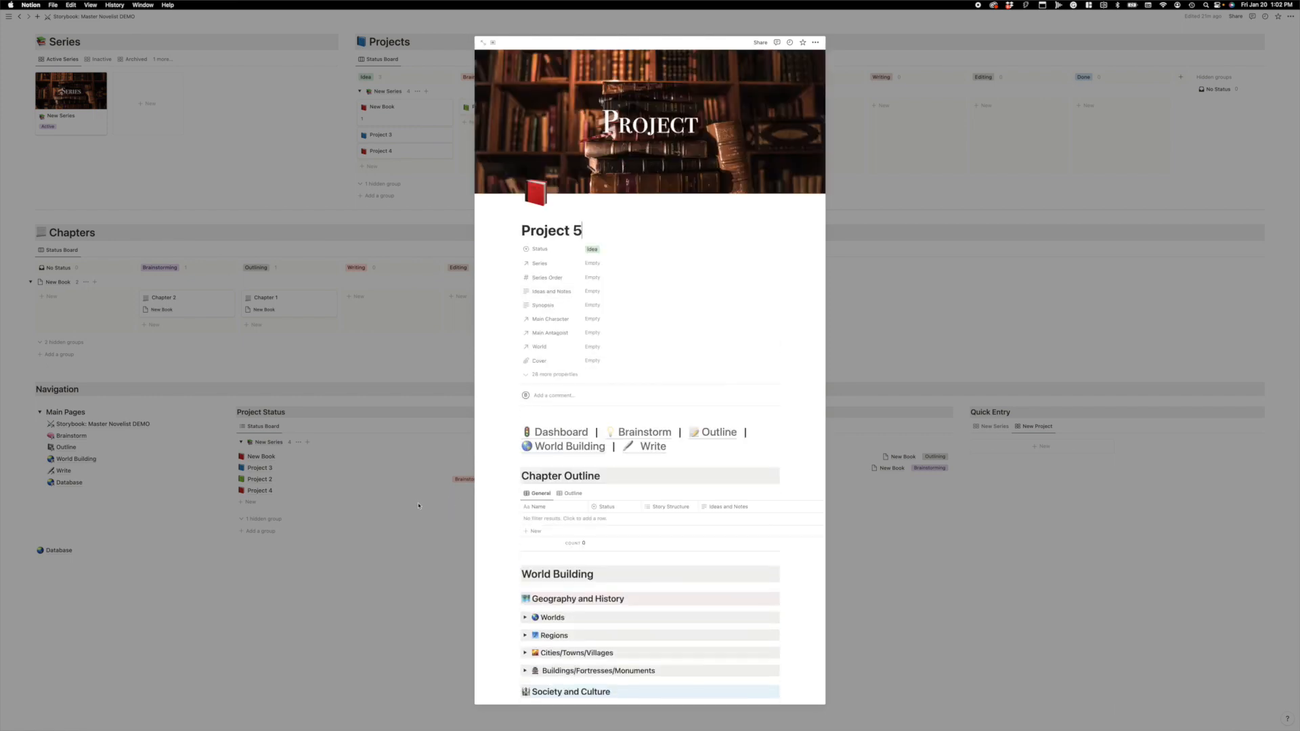
pyautogui.click(418, 505)
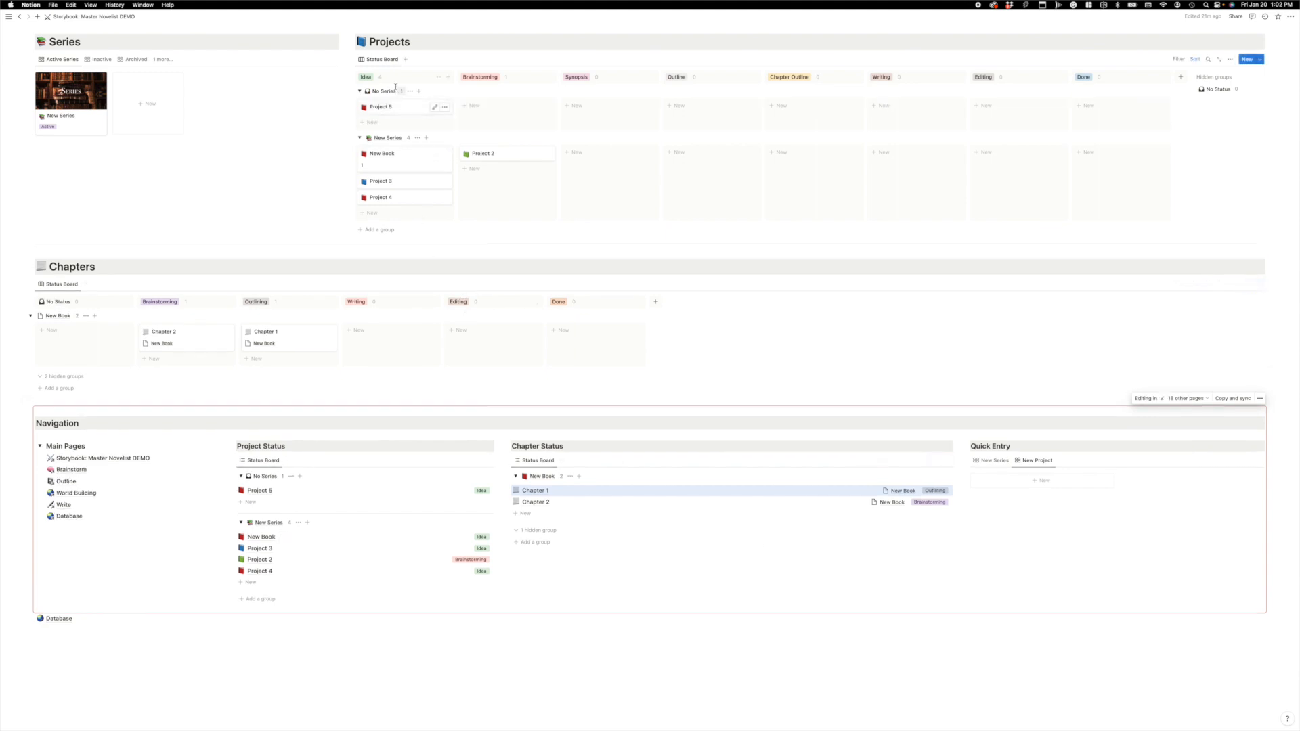
pyautogui.moveTo(399, 106); pyautogui.dragTo(400, 203)
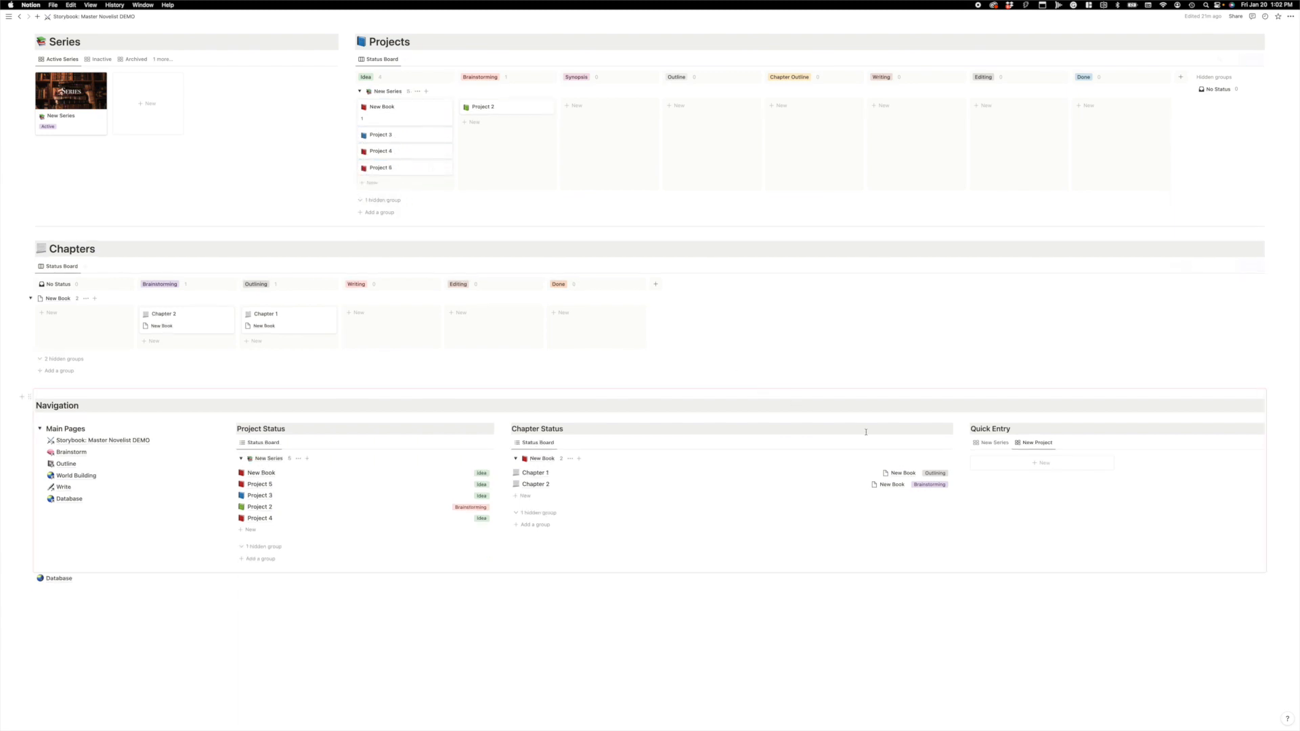
pyautogui.scroll(5, 778, 424)
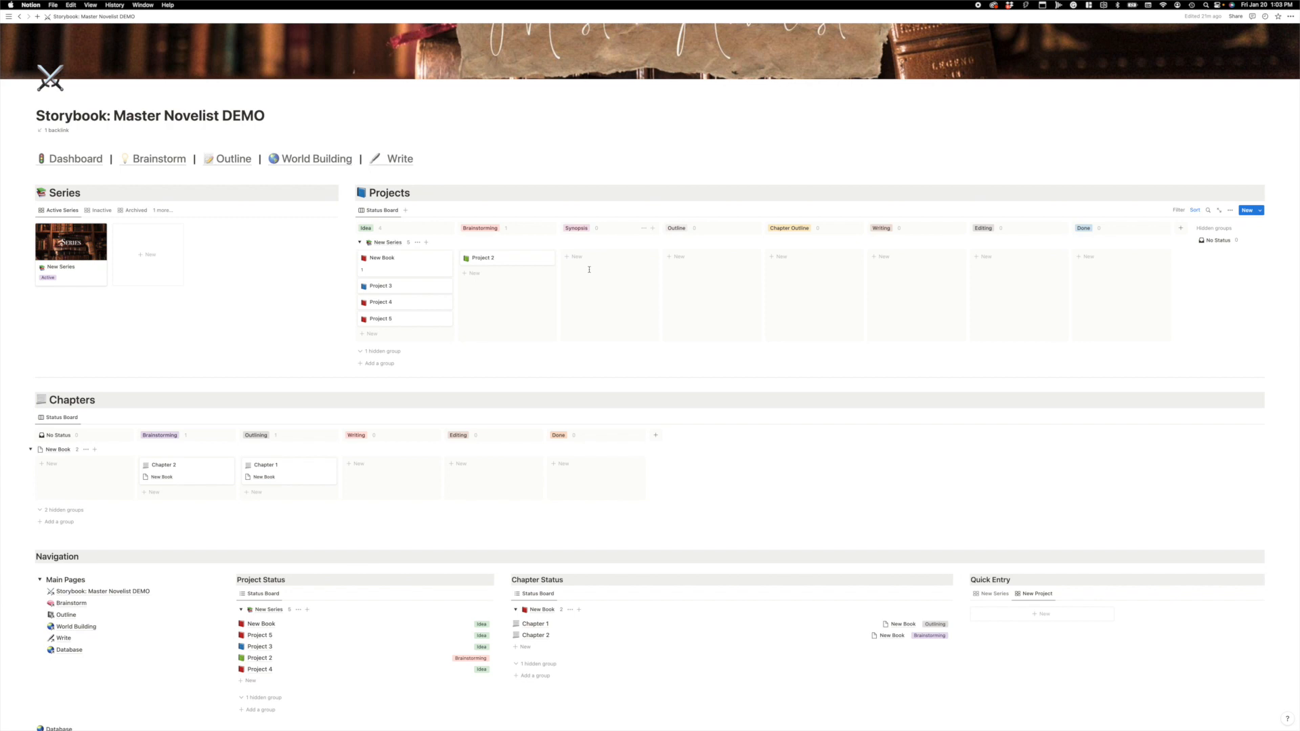
pyautogui.scroll(3, 473, 301)
pyautogui.scroll(2, 474, 304)
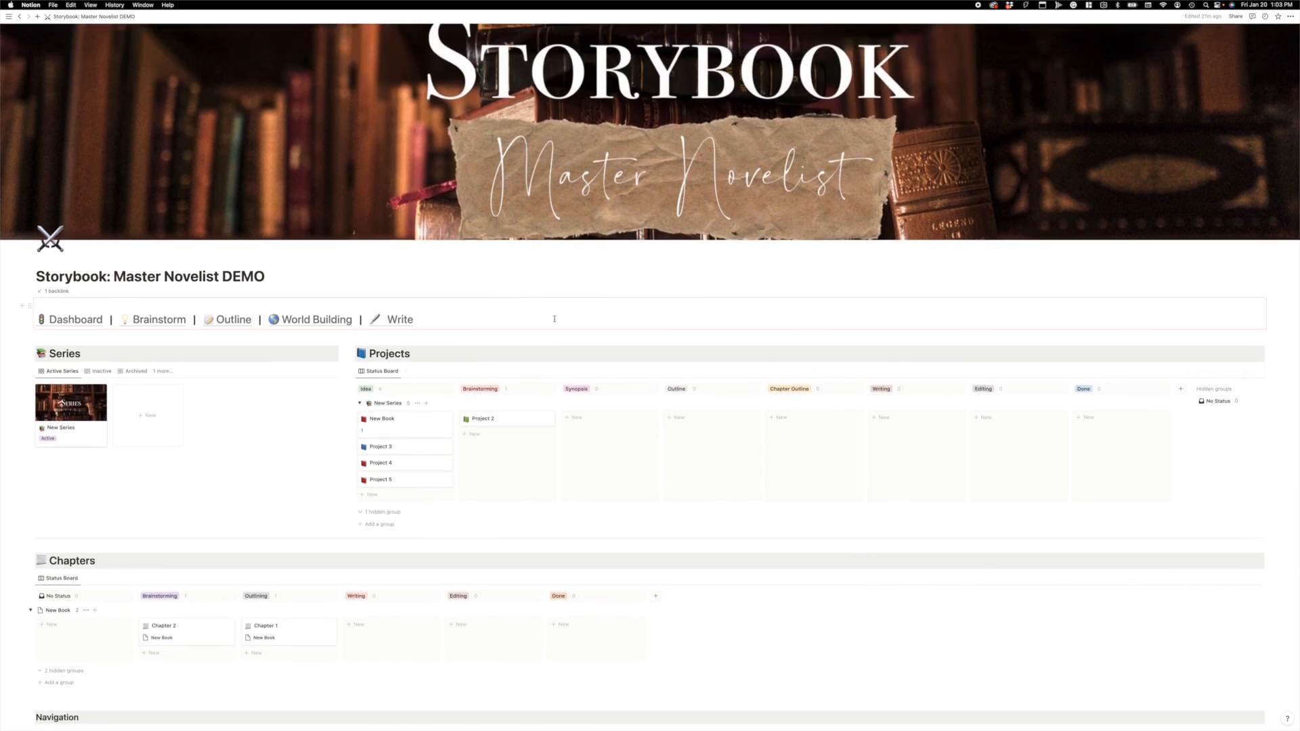